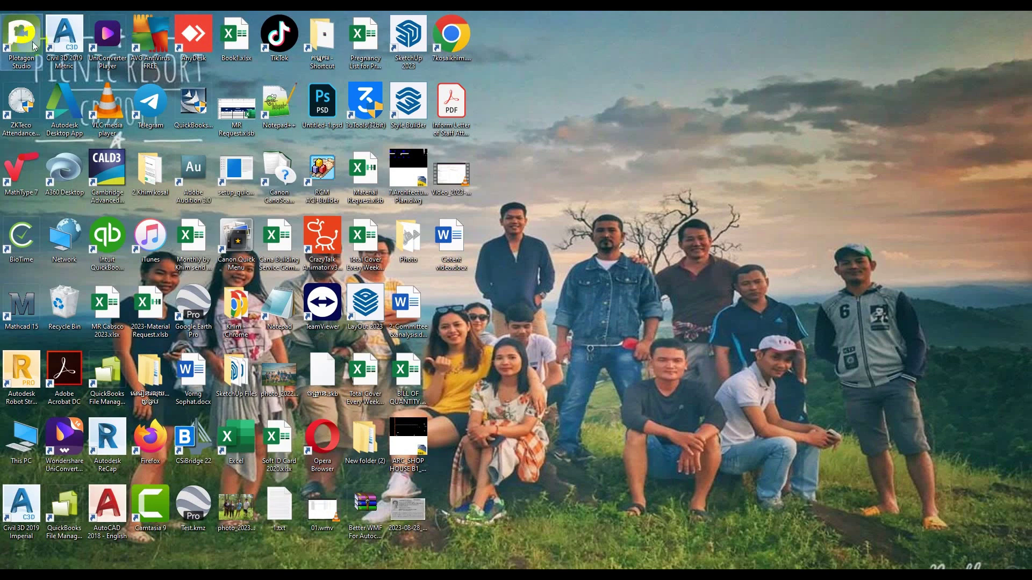
Step: Launch Plotagon Studio from its desktop shortcut using the right-click Open option
right_click(33, 45)
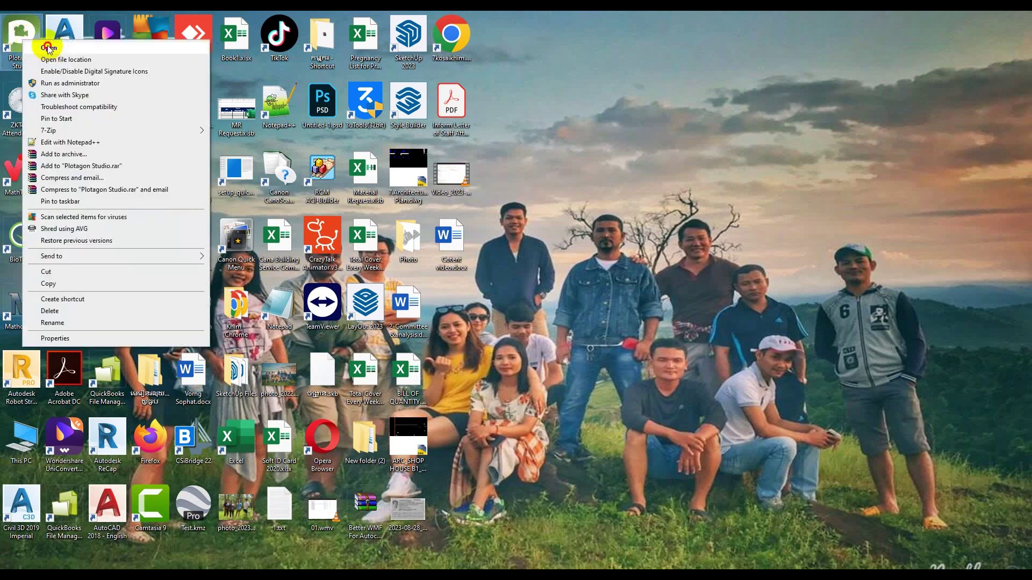
click(48, 48)
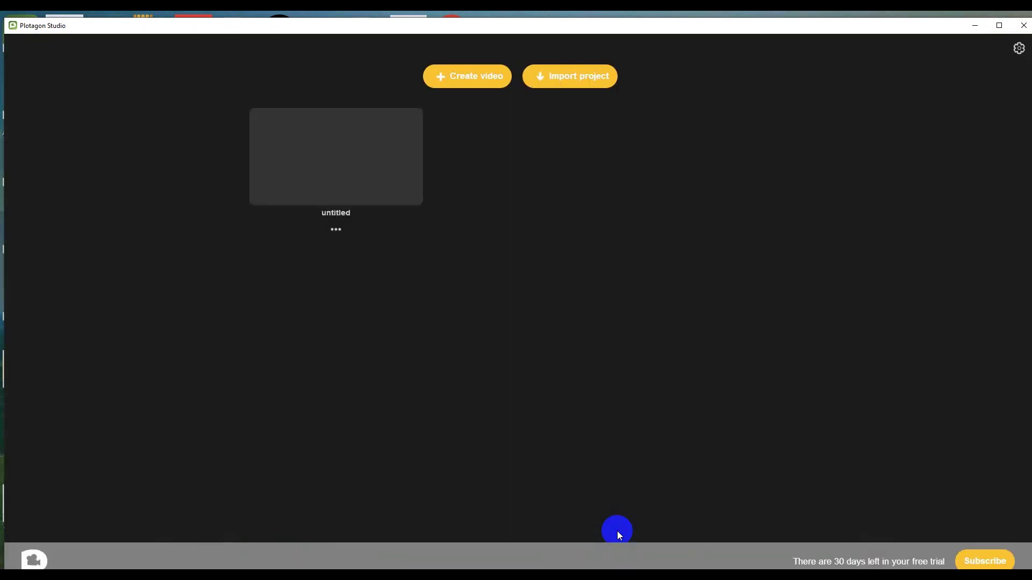
Step: Delete the existing untitled video
click(340, 232)
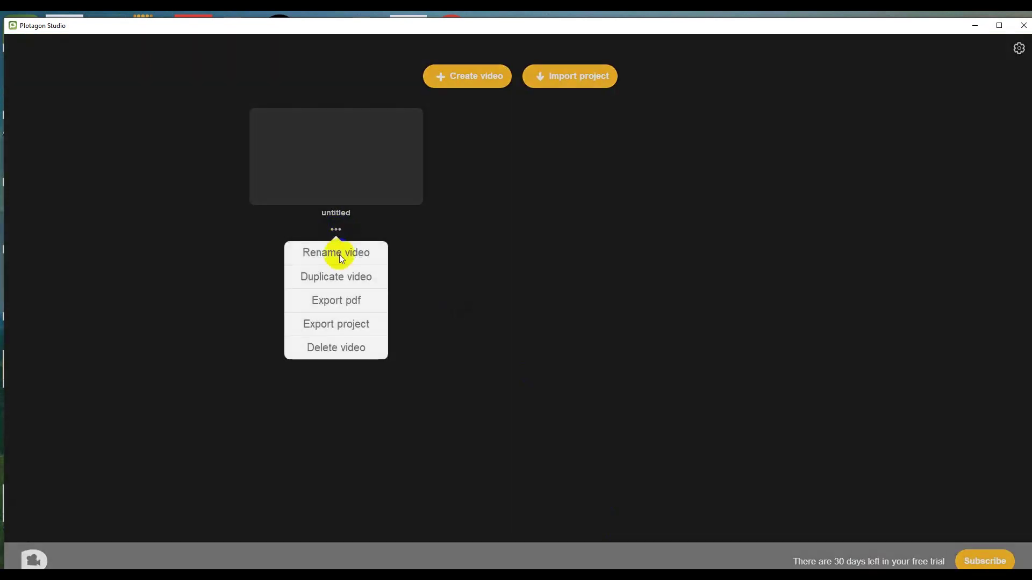
click(340, 348)
click(564, 328)
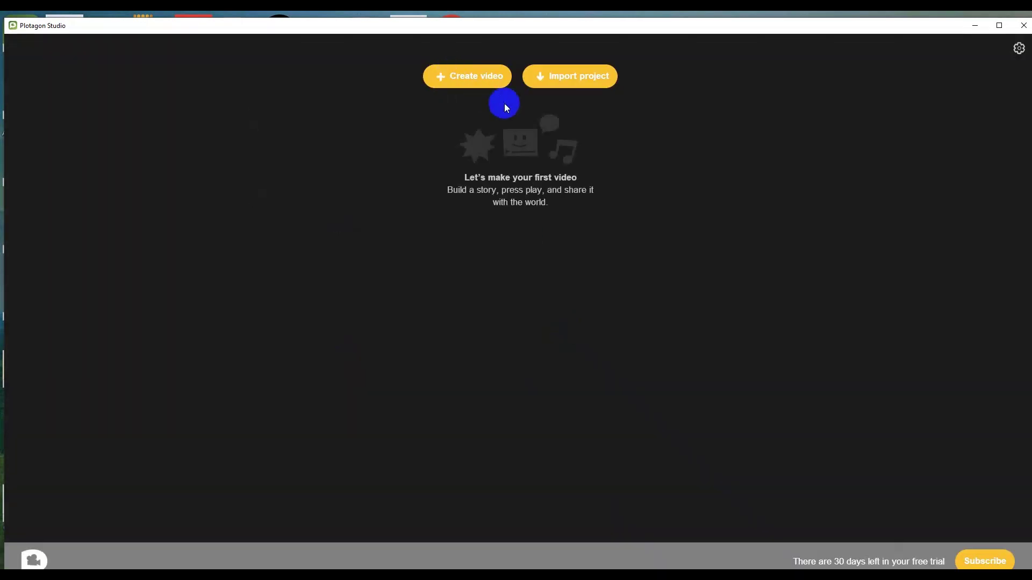
Step: Create a new video with one scene block and bring up its scene locations
click(461, 80)
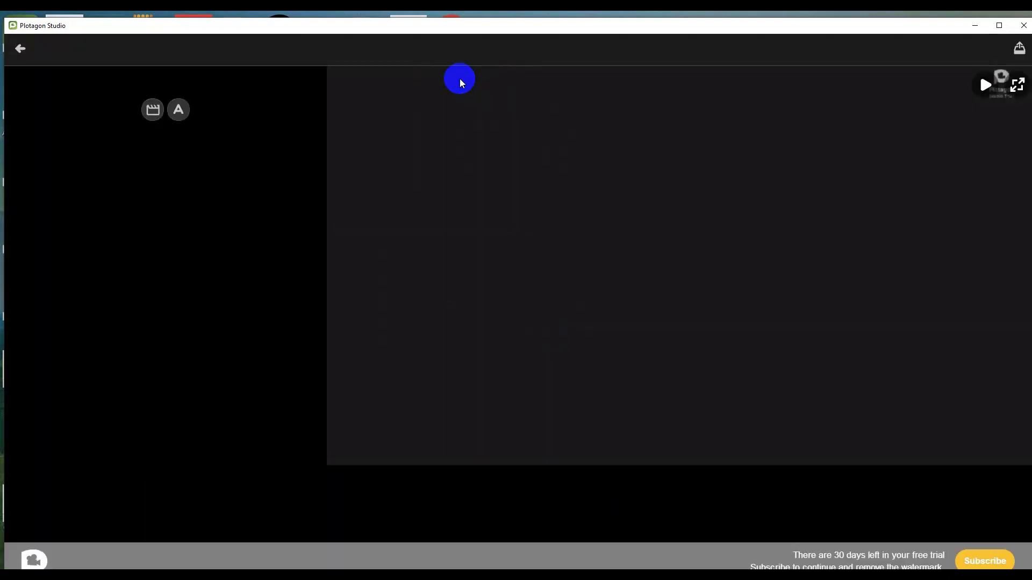
click(152, 109)
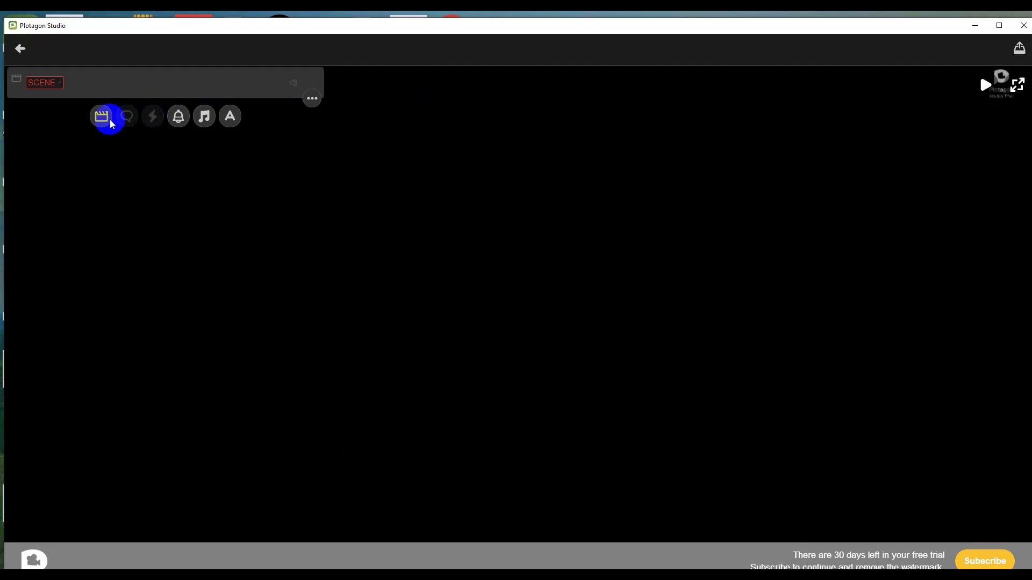
click(39, 82)
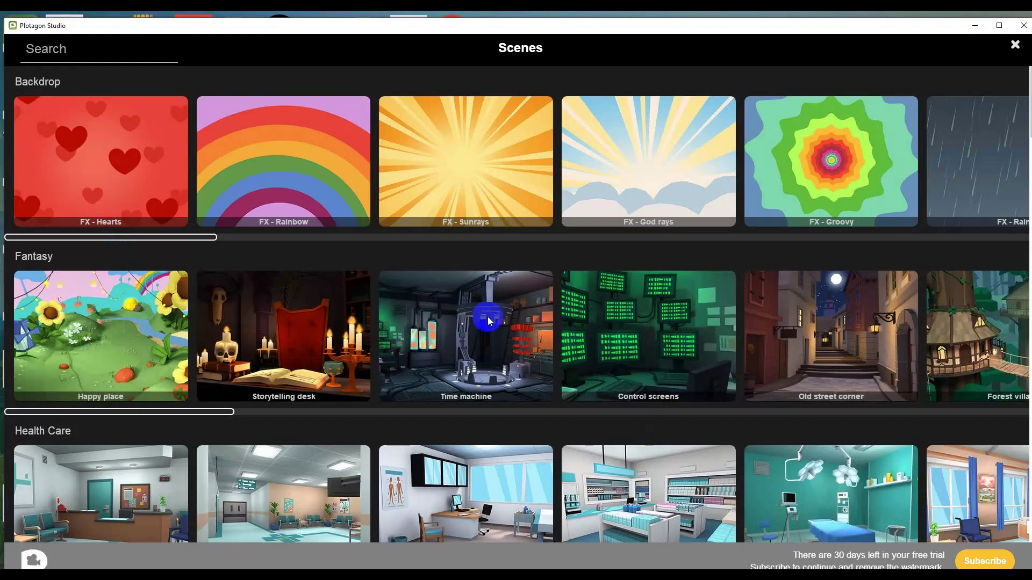
Step: Pick the Christmas living room from the Home row of the Scenes picker
scroll(537, 320, down, 3)
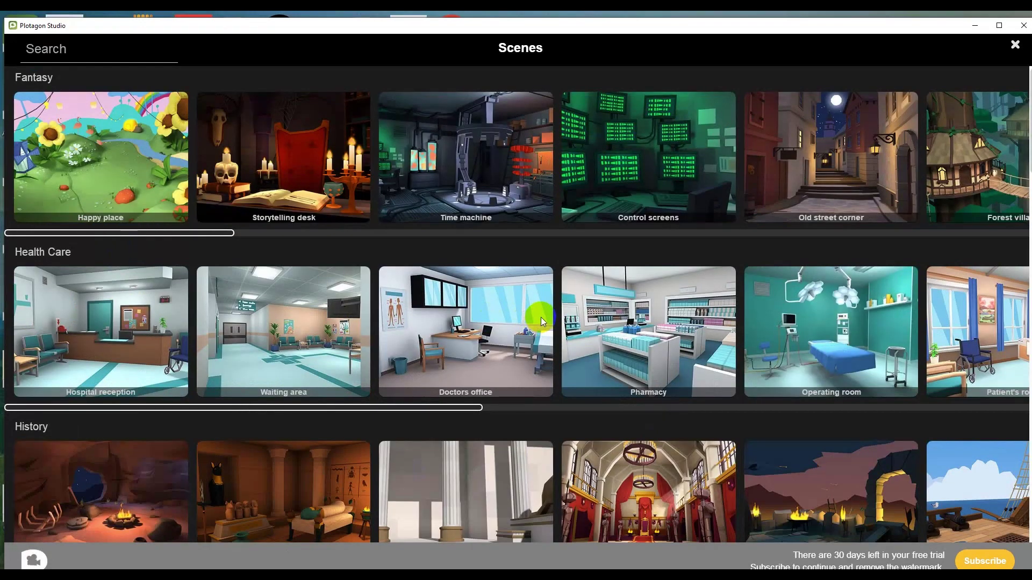
scroll(523, 275, up, 3)
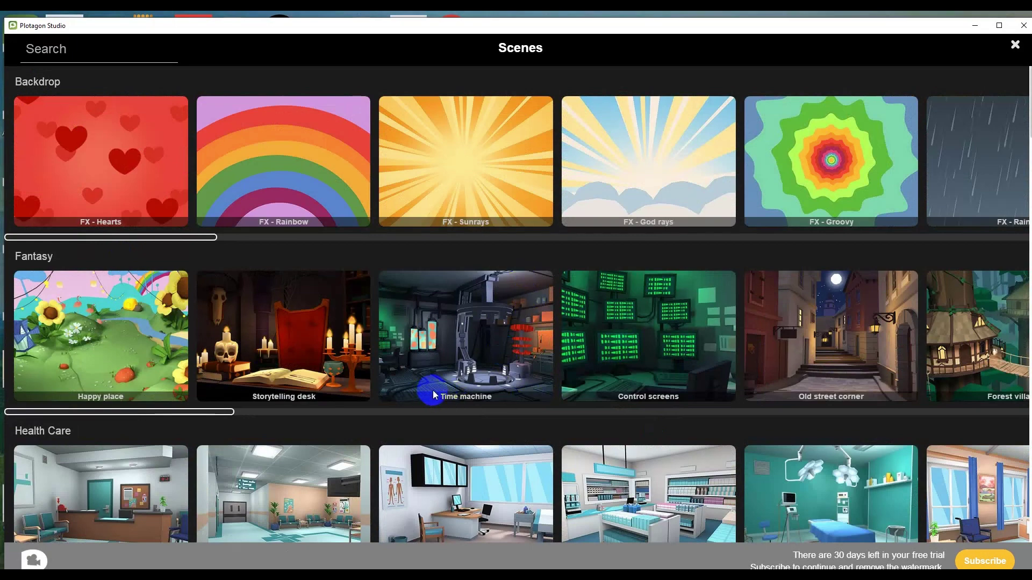
scroll(557, 401, down, 3)
scroll(578, 401, down, 3)
scroll(576, 395, down, 3)
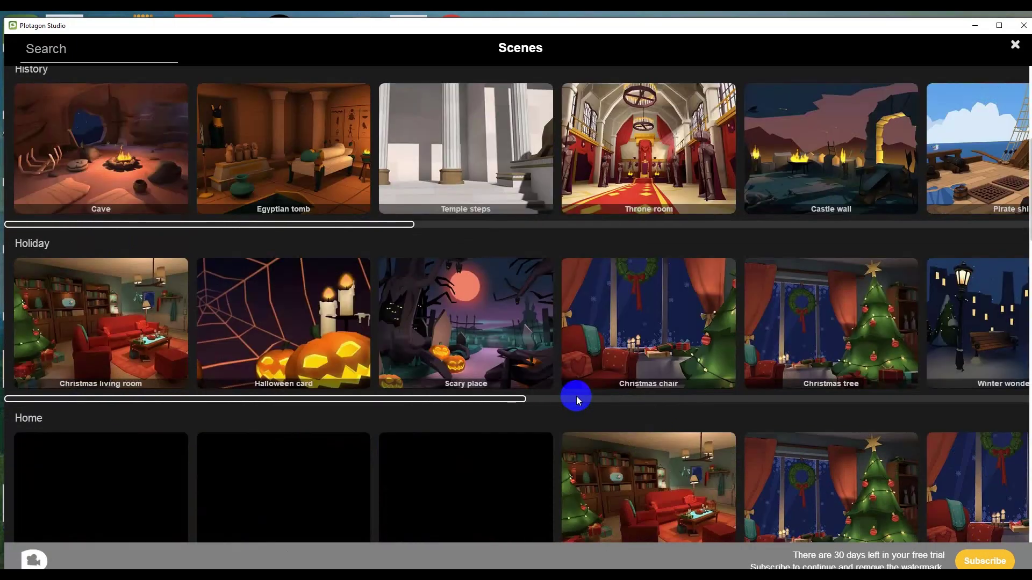
scroll(576, 395, down, 3)
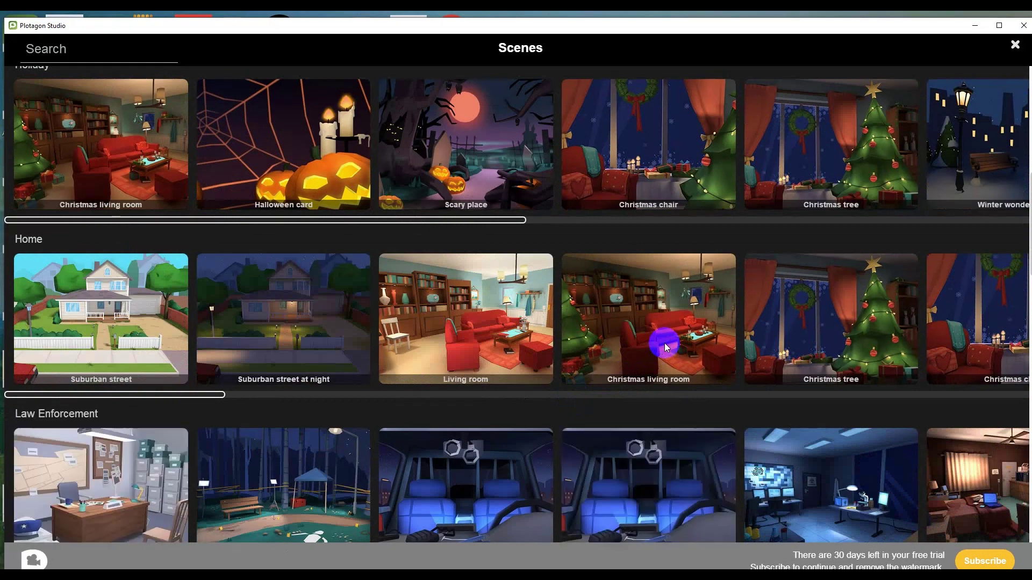
click(665, 343)
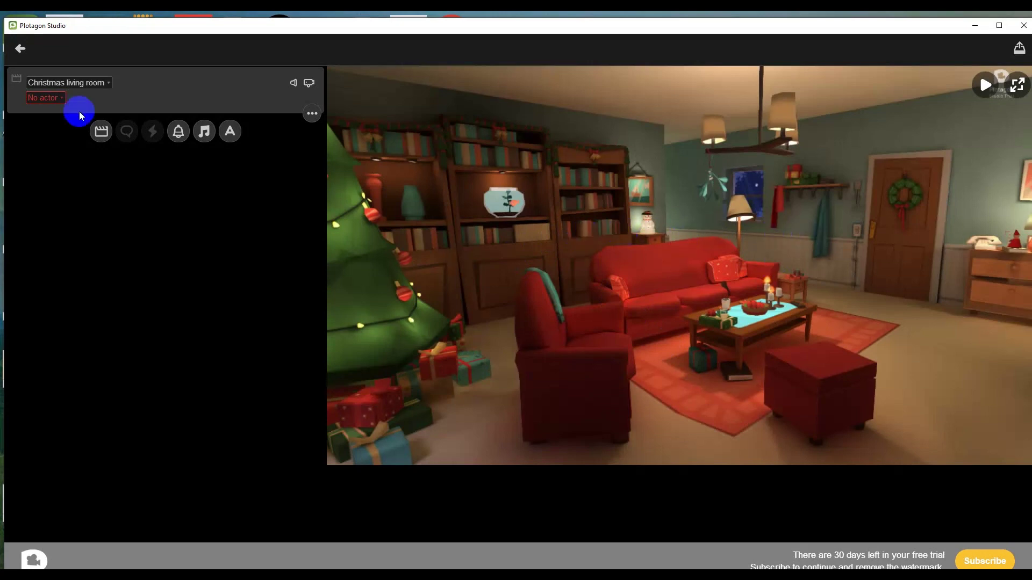
Step: Return to the projects list, delete the Christmas living room video, and create a fresh one
click(24, 50)
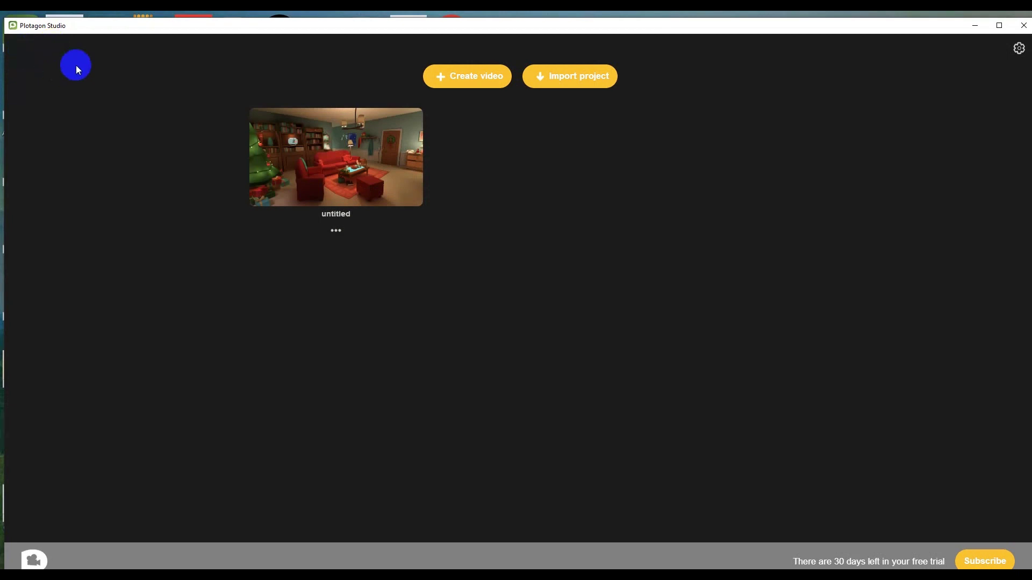
click(335, 231)
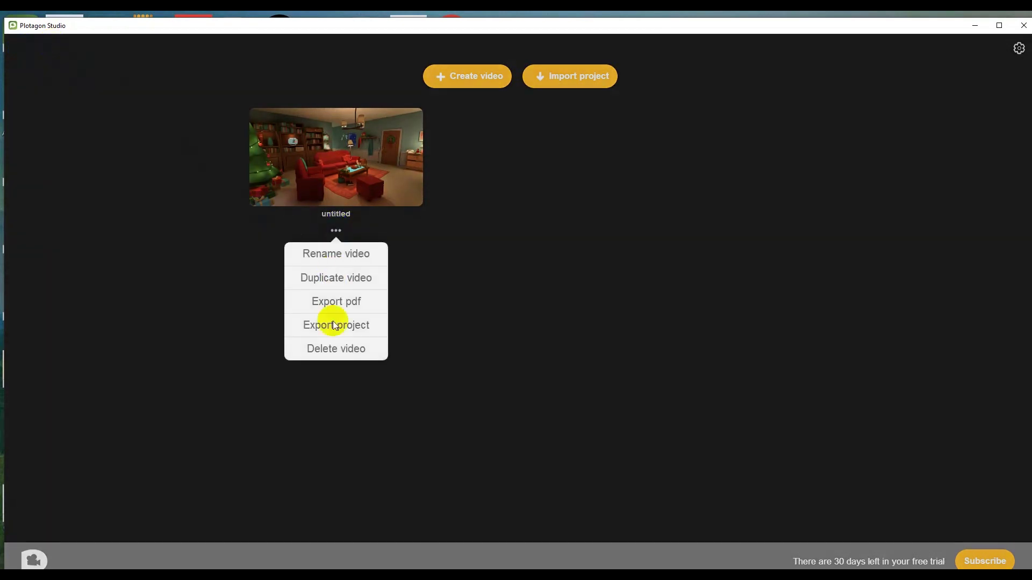
click(336, 349)
click(526, 329)
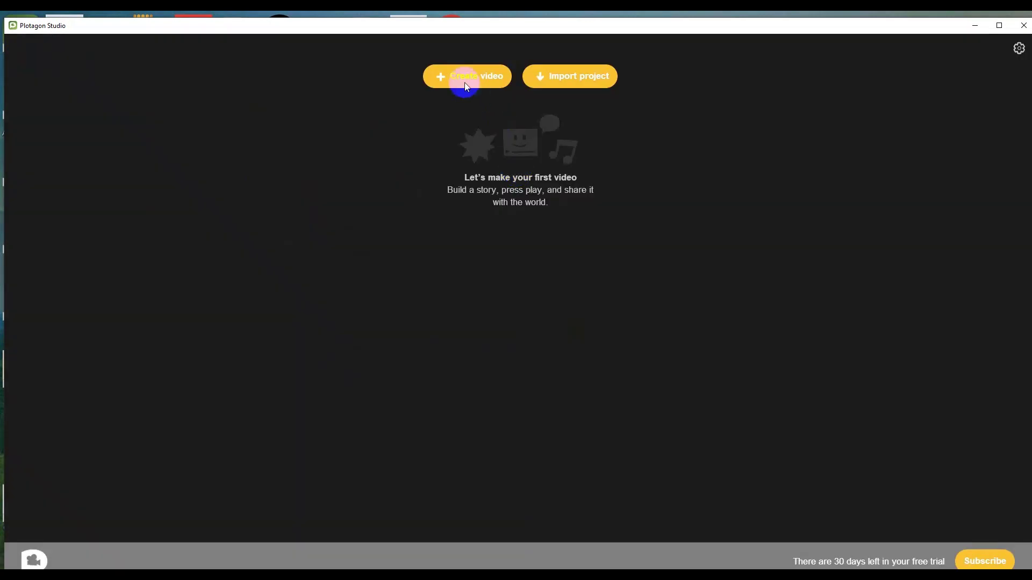
click(464, 82)
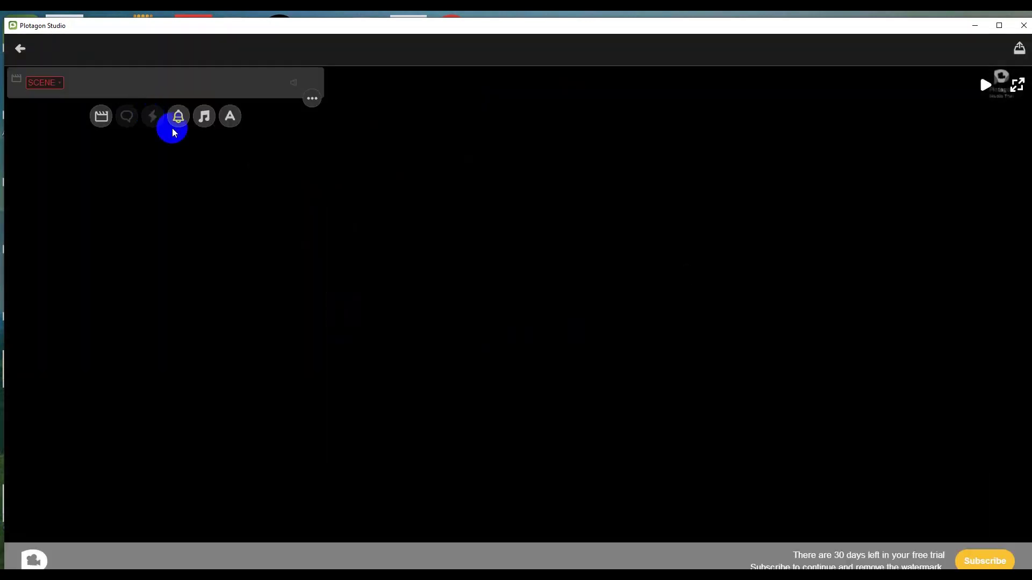
Step: Choose the Christmas living room location from the Home section of the Scenes picker
click(48, 83)
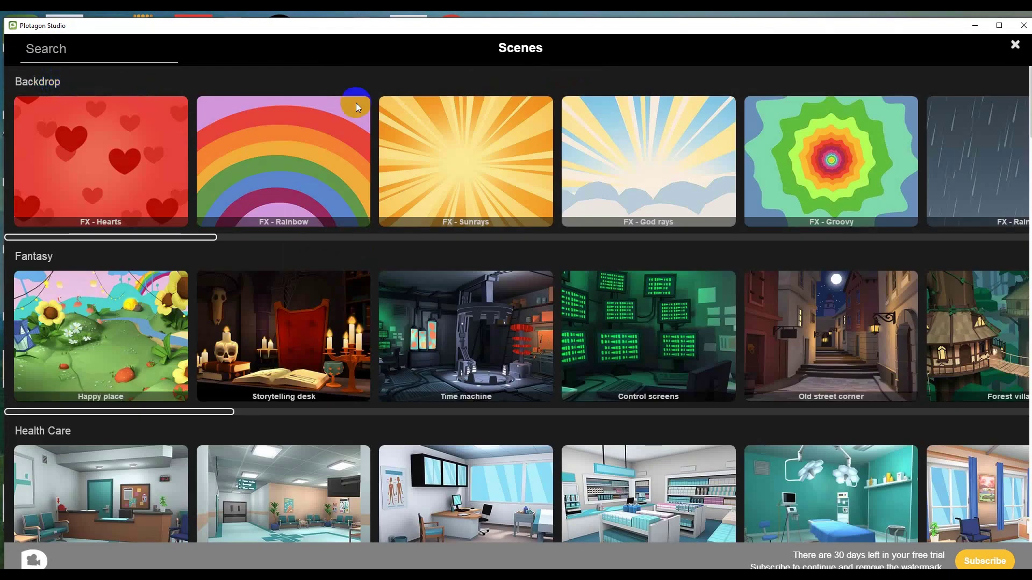
scroll(788, 333, down, 3)
scroll(788, 334, down, 10)
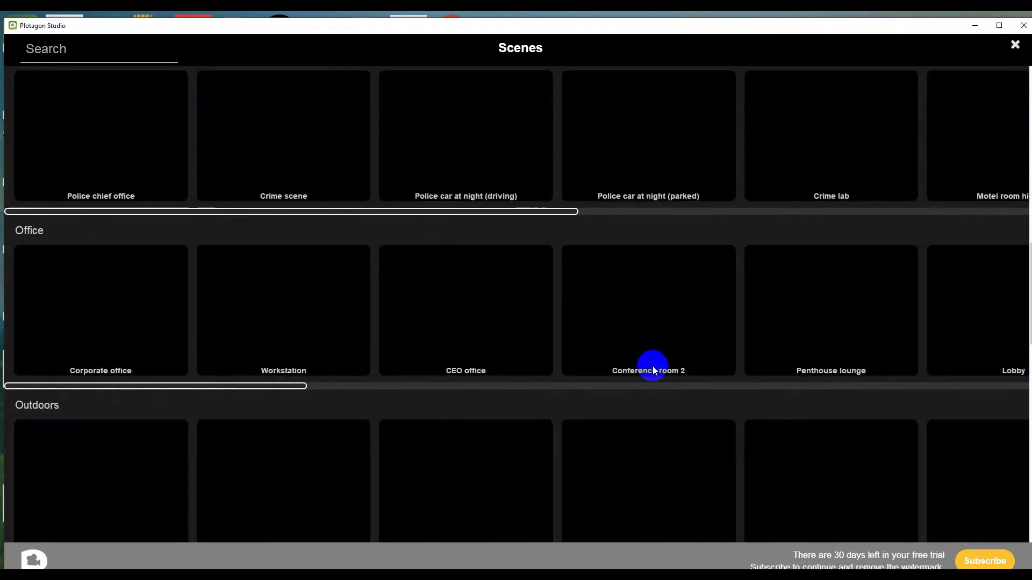
scroll(652, 363, down, 3)
scroll(721, 368, down, 8)
scroll(595, 329, down, 5)
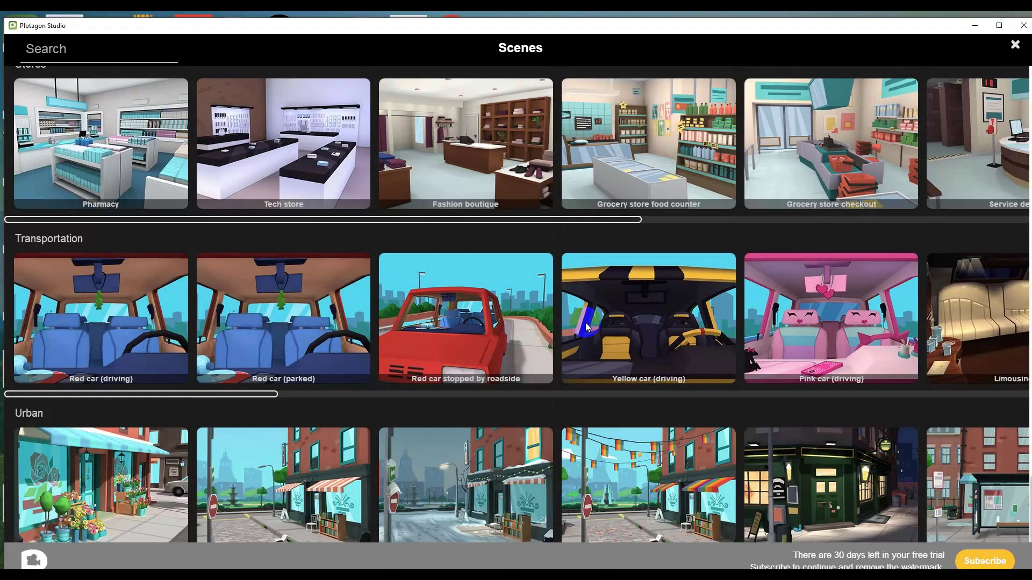
scroll(666, 371, up, 5)
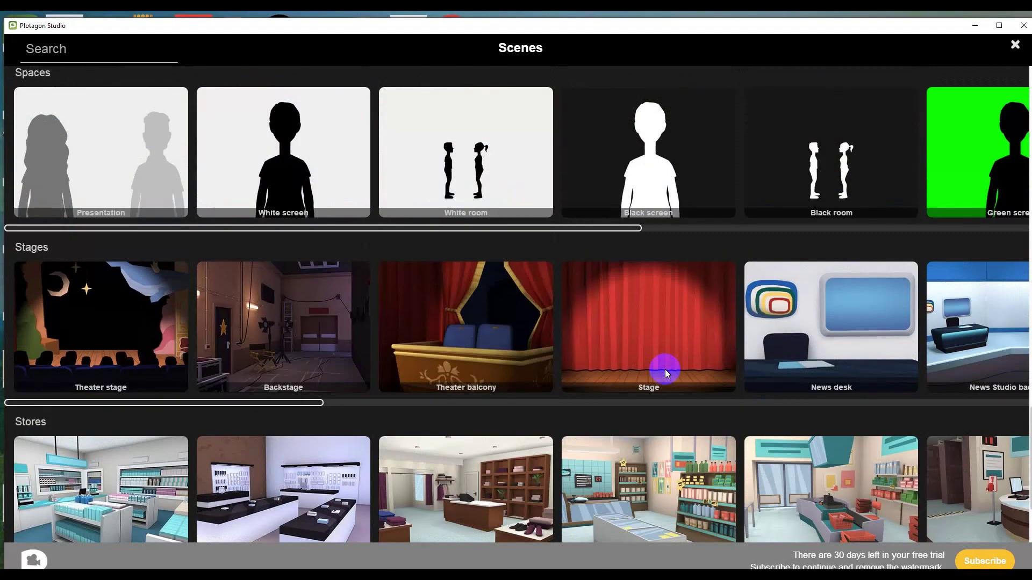
scroll(666, 371, up, 3)
scroll(662, 370, up, 3)
scroll(661, 370, up, 3)
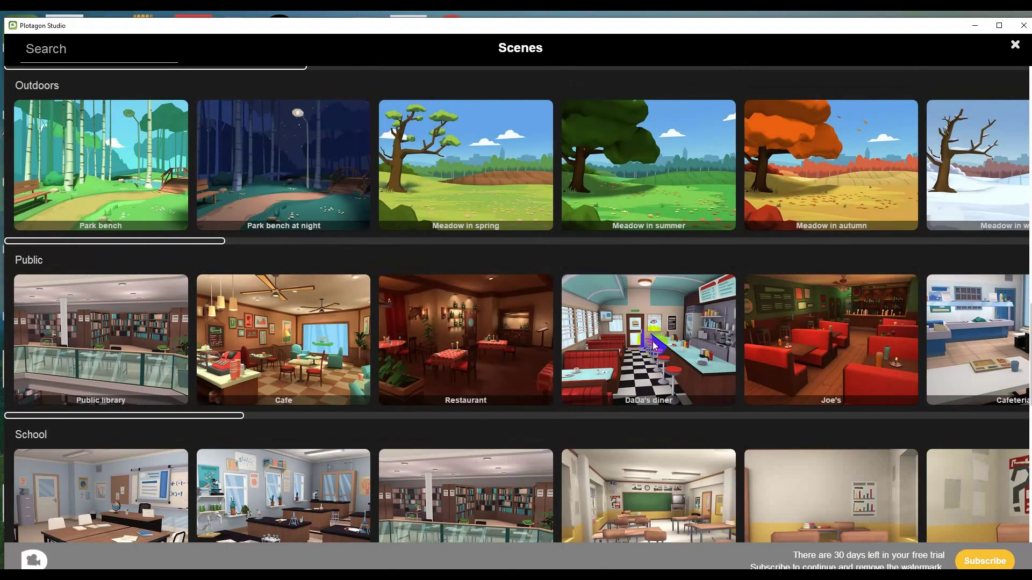
scroll(653, 341, up, 3)
scroll(653, 341, up, 3)
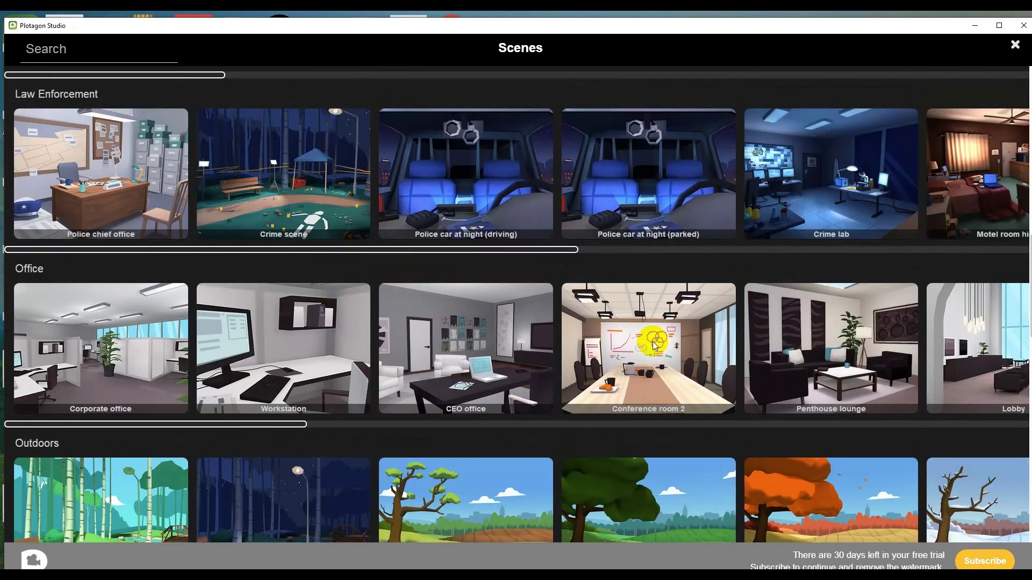
scroll(653, 340, up, 6)
scroll(653, 344, up, 3)
scroll(642, 341, down, 3)
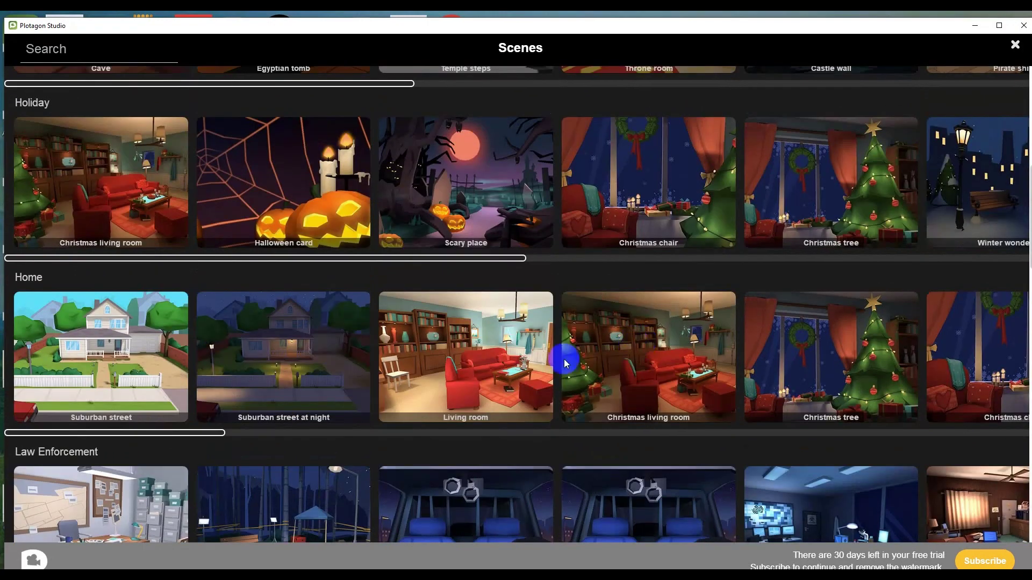
click(666, 362)
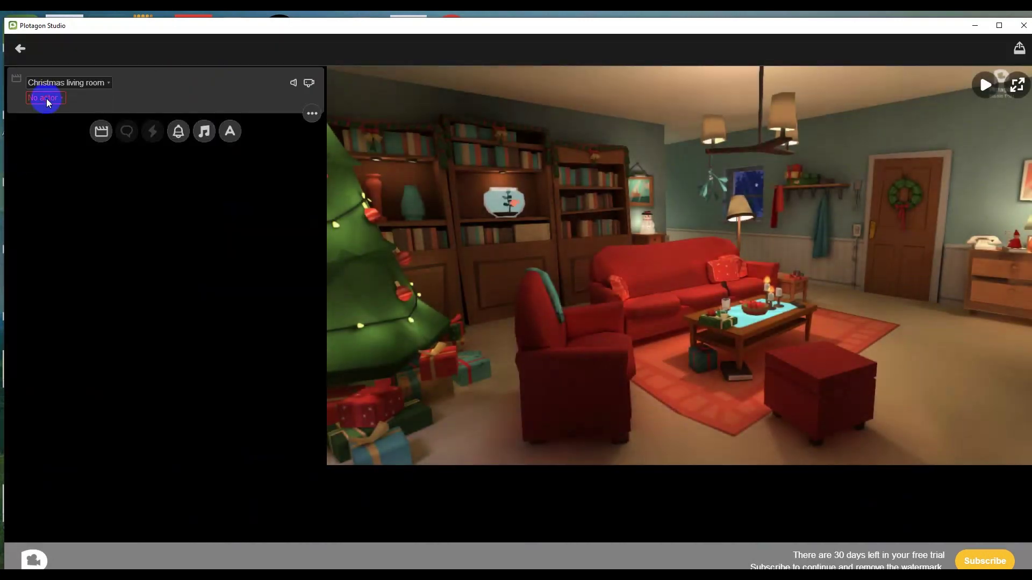
Step: Create a new male character for the scene's actor and show its face options
click(47, 99)
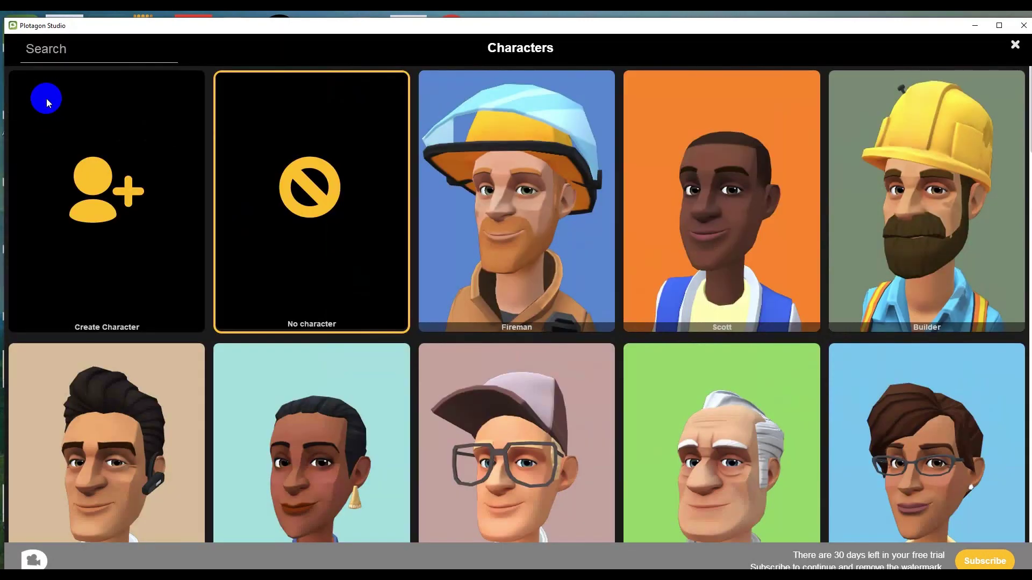
click(125, 194)
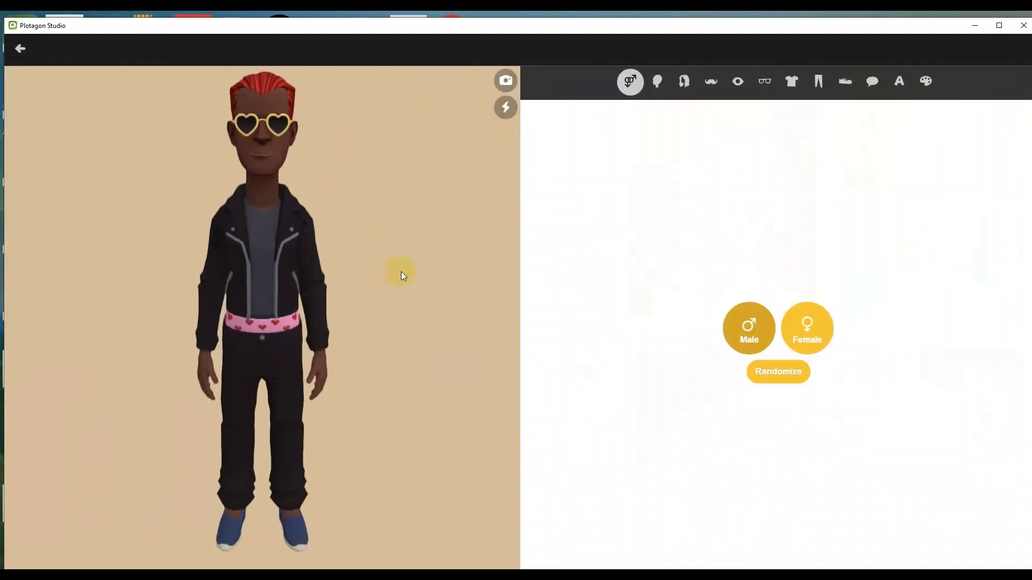
click(753, 333)
click(812, 336)
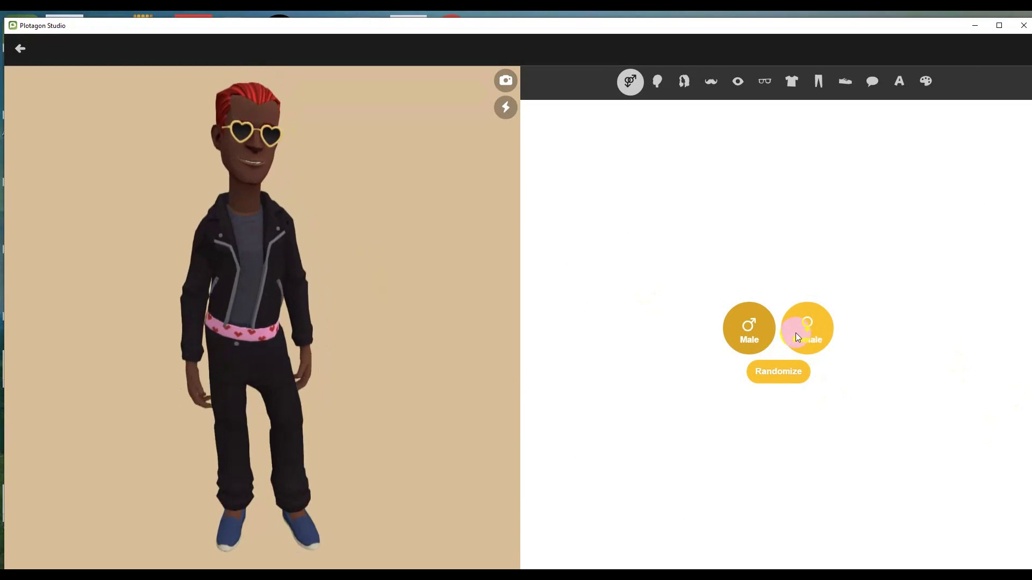
click(753, 334)
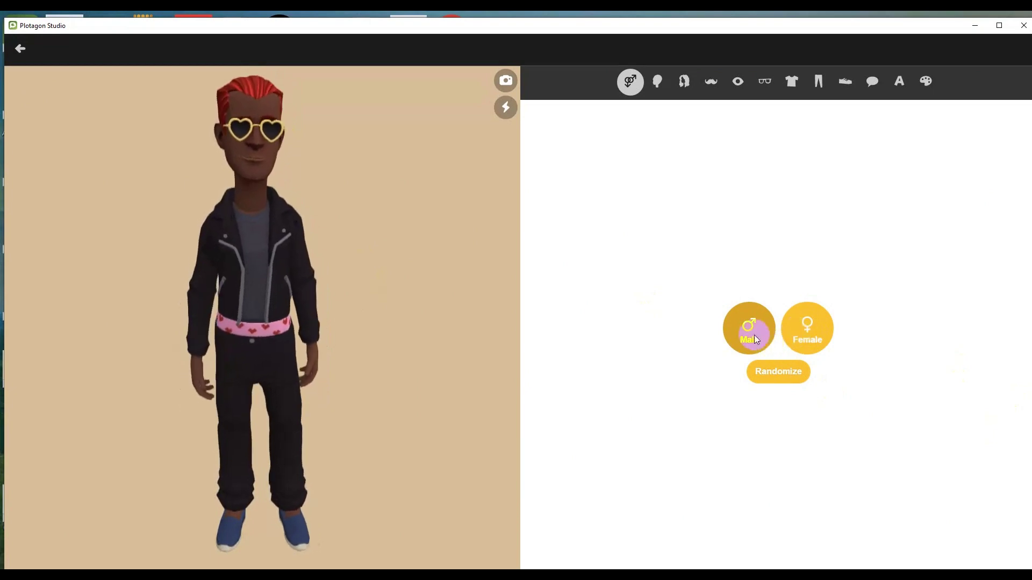
click(659, 85)
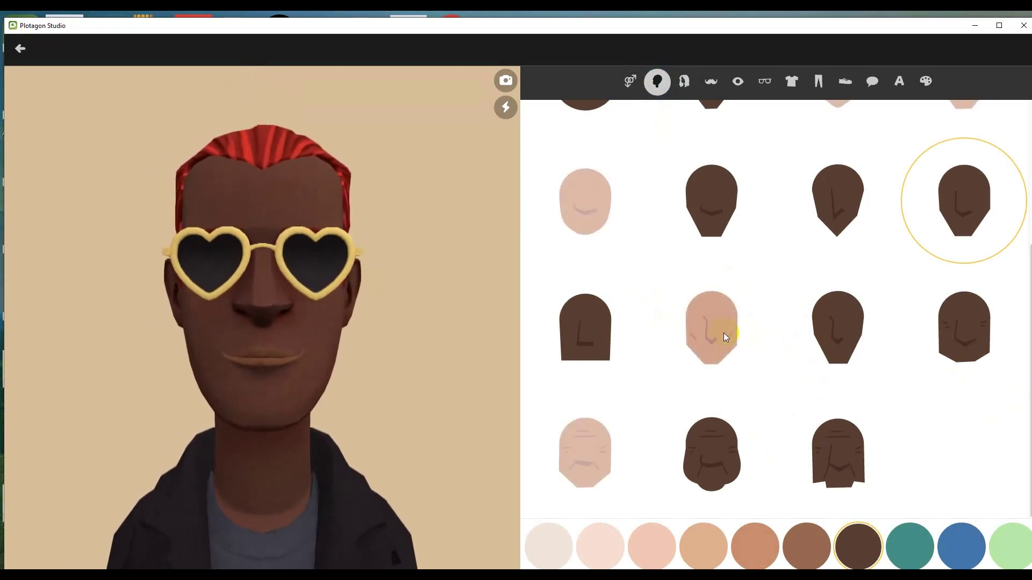
Step: Give the character a lighter tan skin colour
click(723, 333)
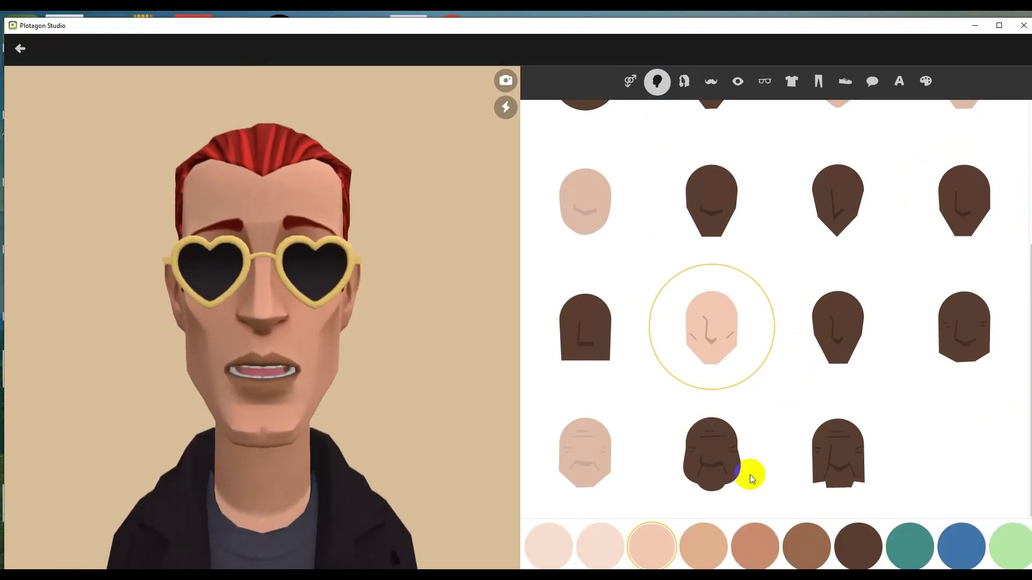
click(766, 548)
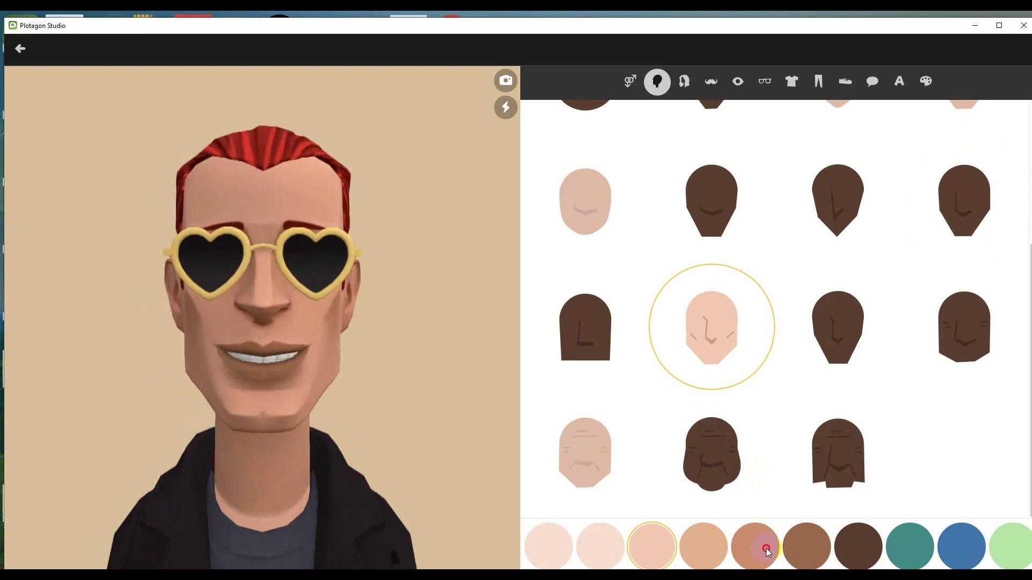
click(714, 552)
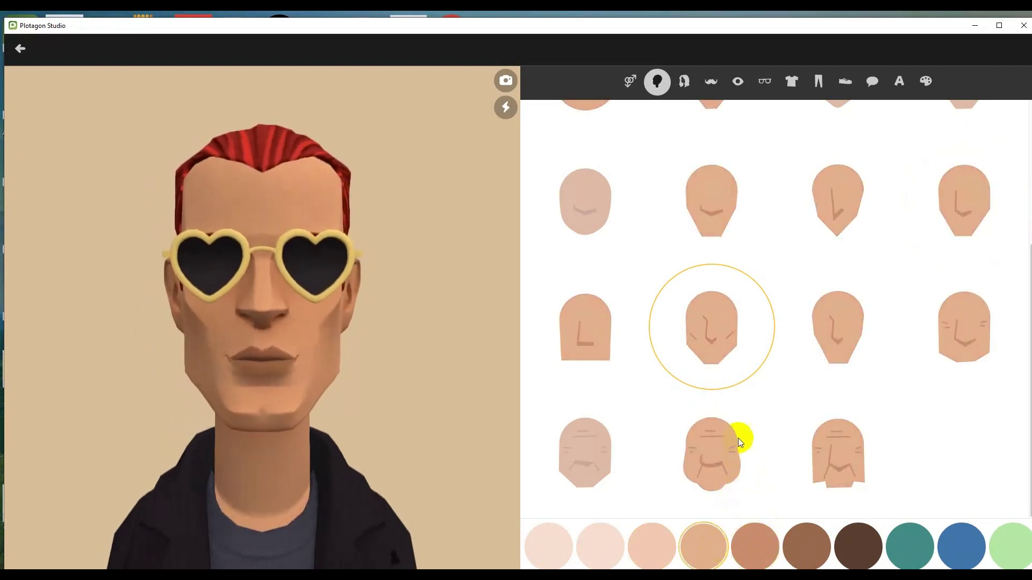
Step: Choose the dark brown hairstyle after trying grey hair
click(684, 81)
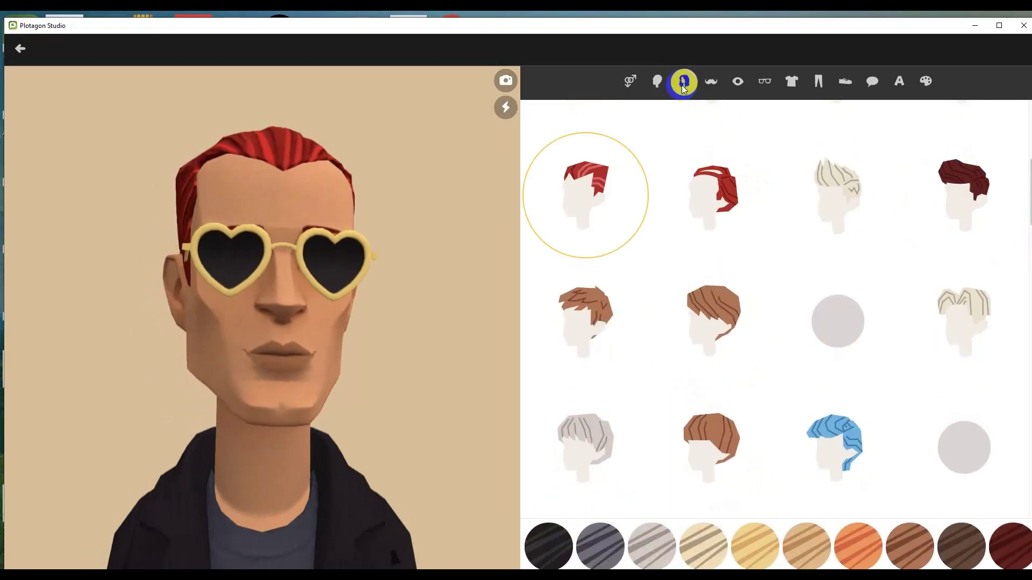
click(966, 189)
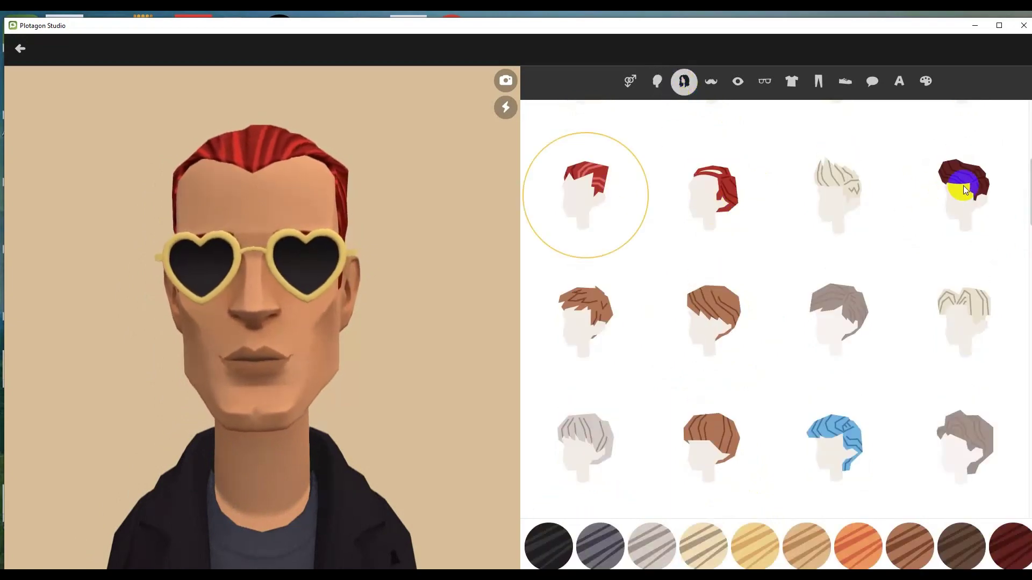
click(857, 324)
click(591, 450)
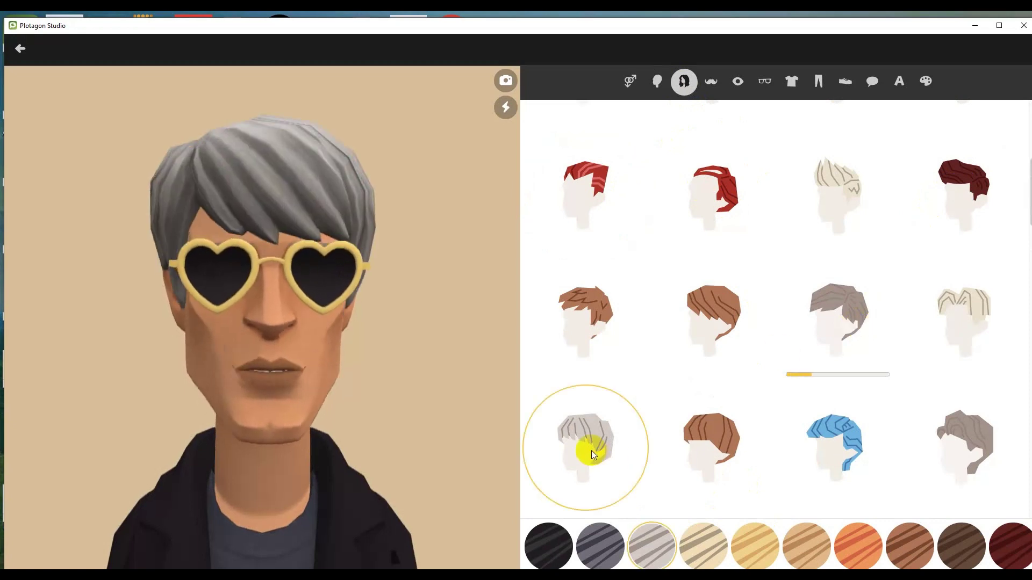
click(980, 438)
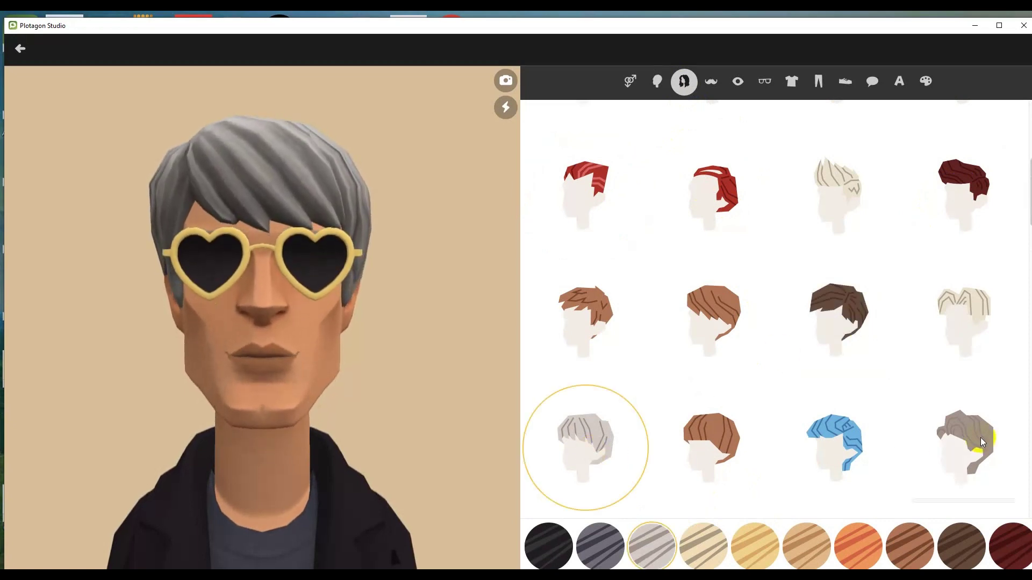
click(710, 301)
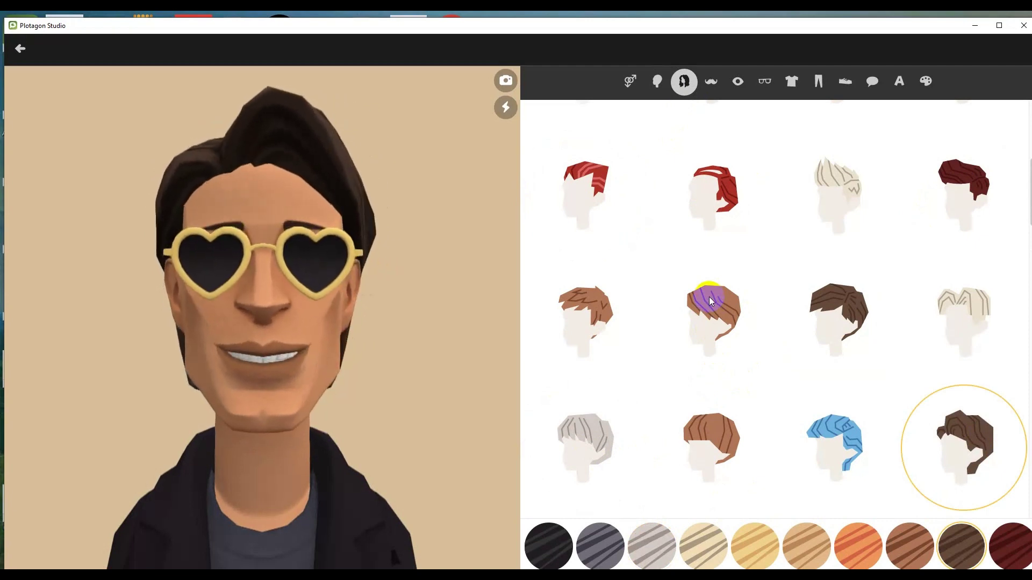
Step: Browse the facial hair and the eye, eyebrow and lip options
click(717, 83)
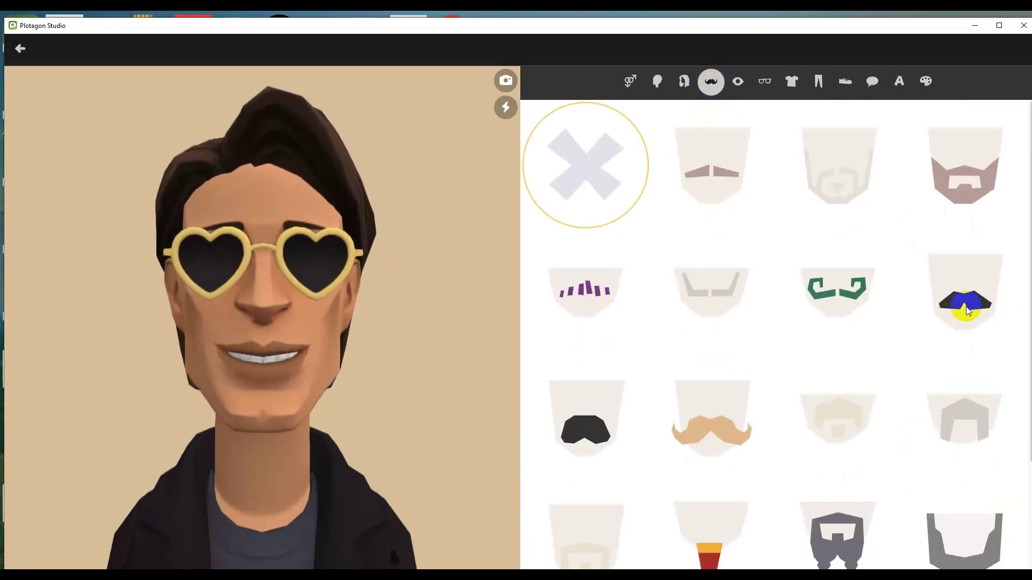
click(966, 306)
click(738, 80)
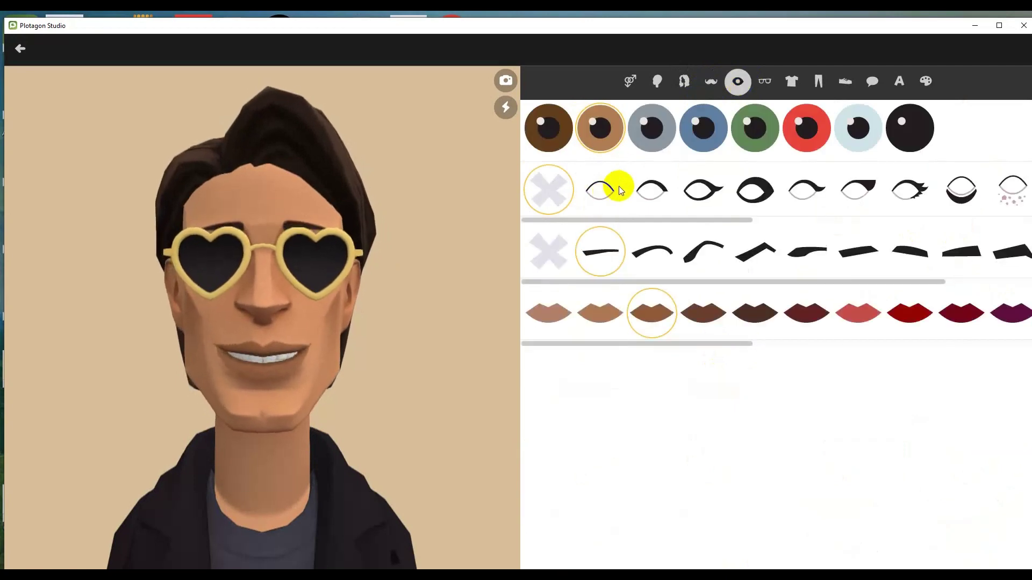
click(715, 119)
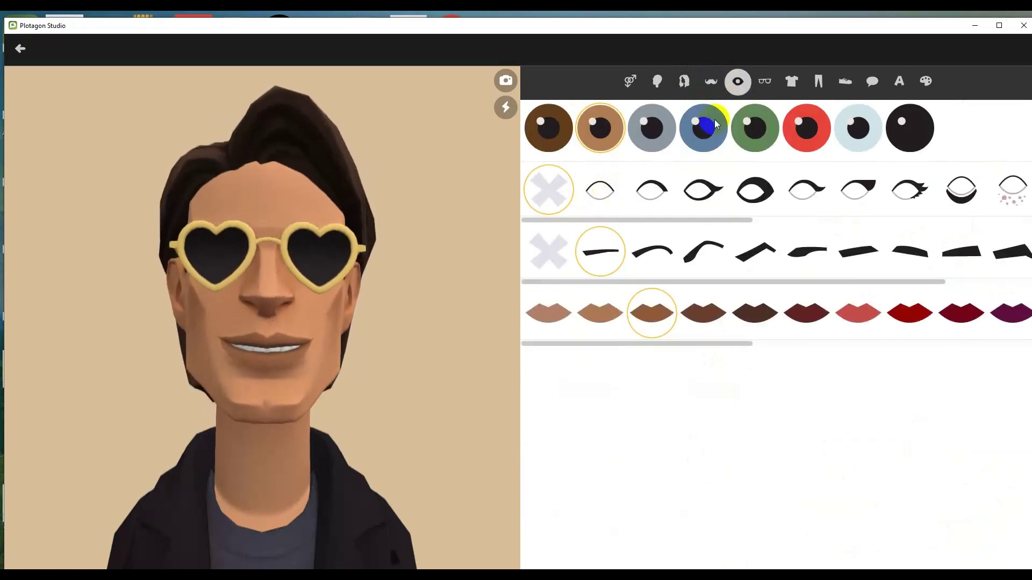
Step: Replace the heart-shaped glasses with dark sunglasses
click(770, 81)
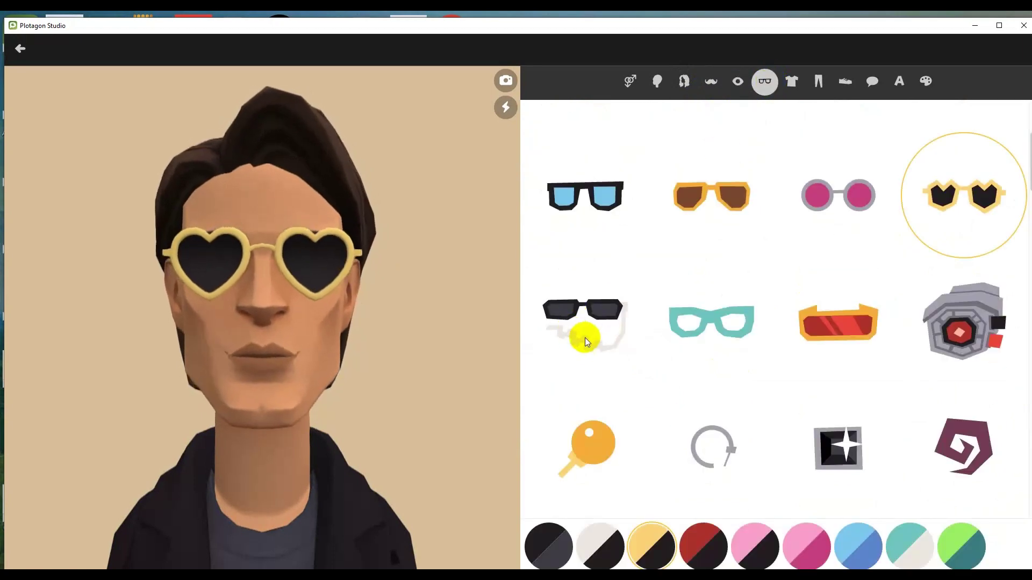
click(584, 315)
click(736, 196)
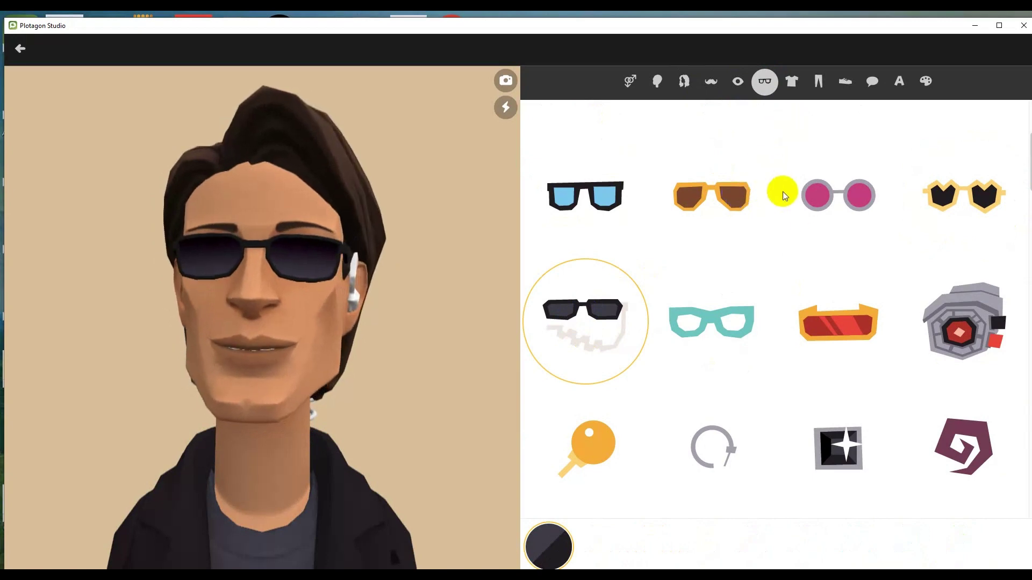
scroll(860, 427, down, 3)
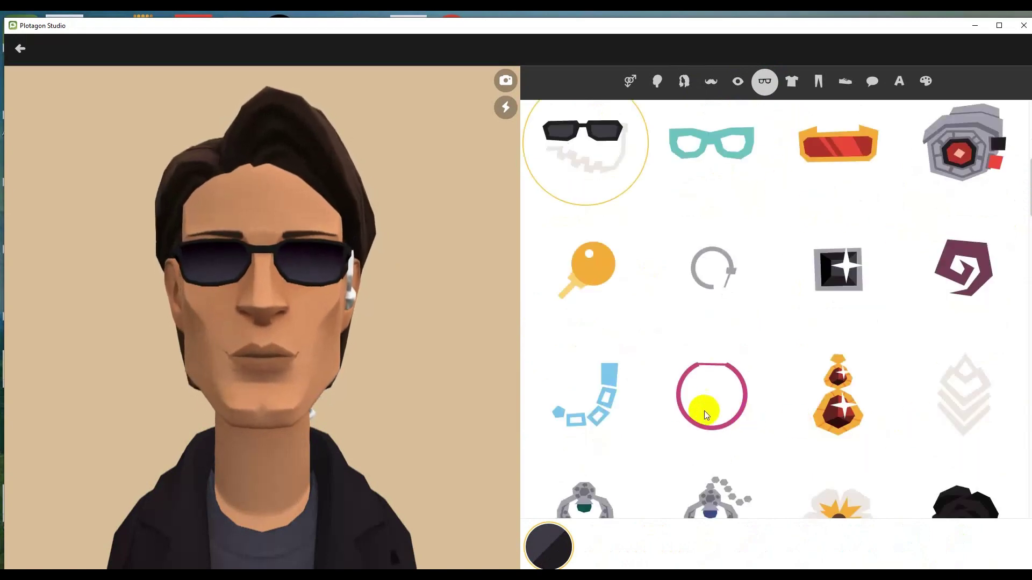
scroll(688, 404, up, 3)
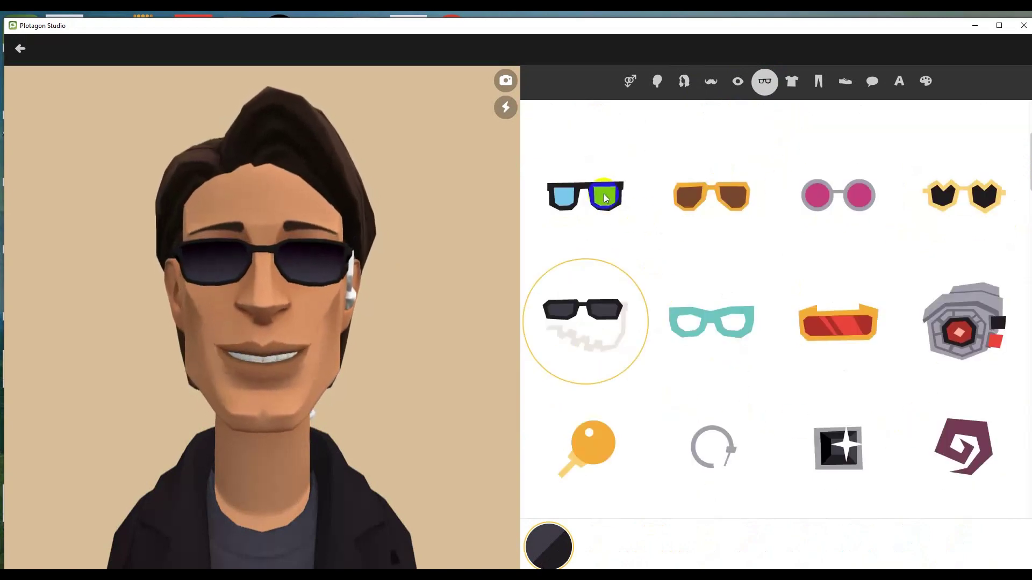
click(792, 82)
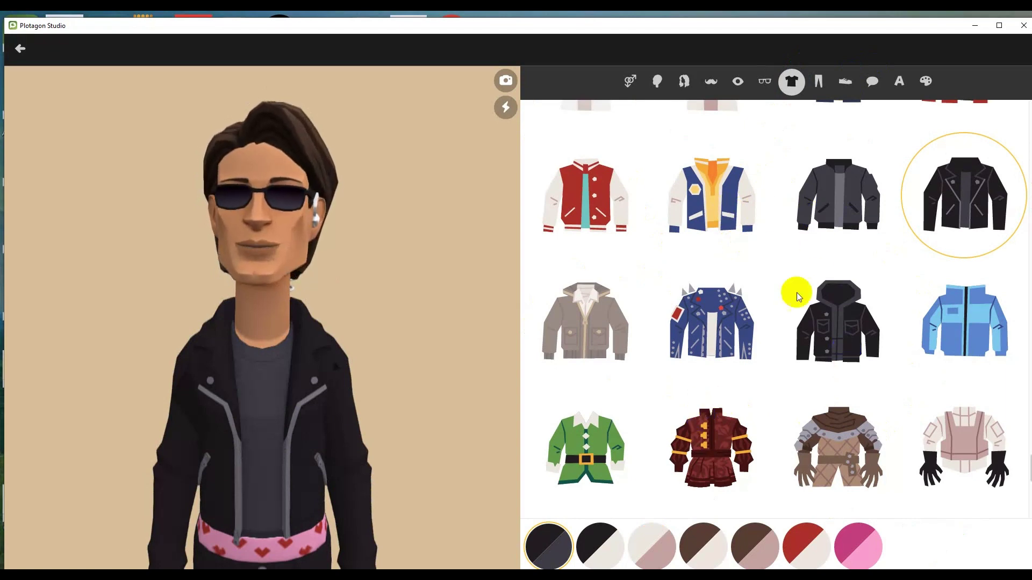
Step: Dress the character in a grey bomber jacket and black trousers
click(848, 209)
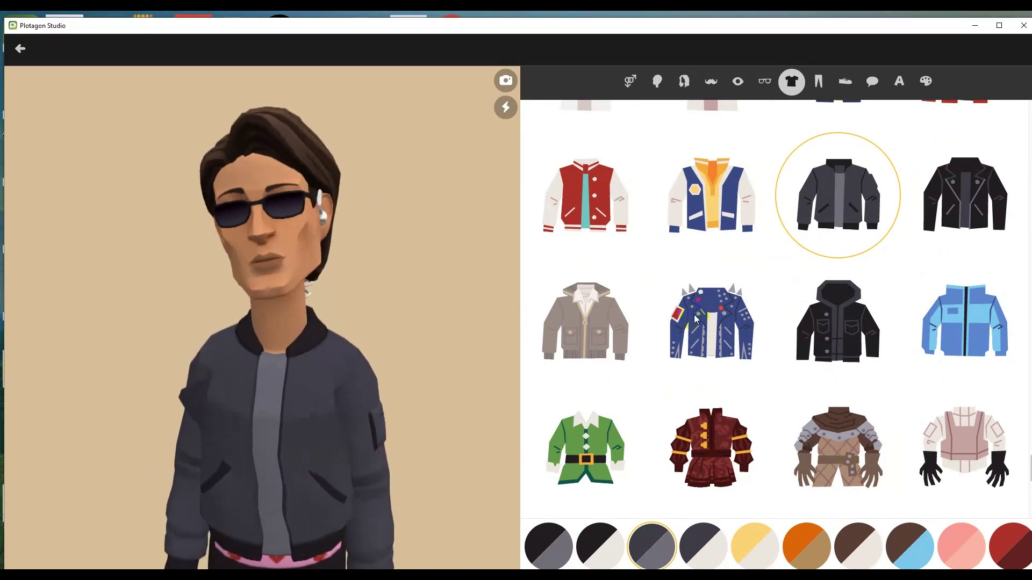
click(817, 82)
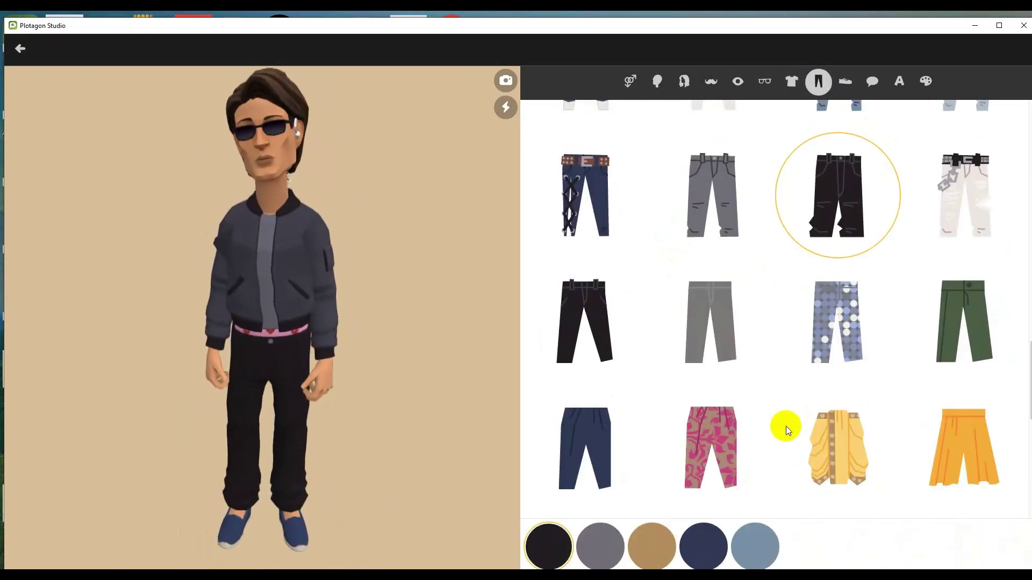
click(595, 314)
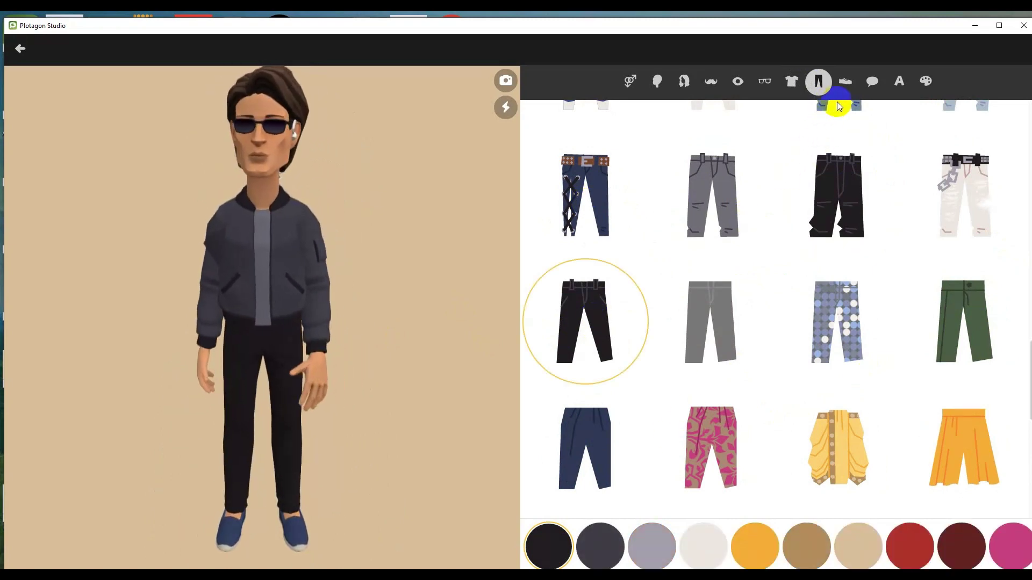
Step: Try dark green, light green and brown sneakers, then keep the navy slip-on shoes
click(847, 83)
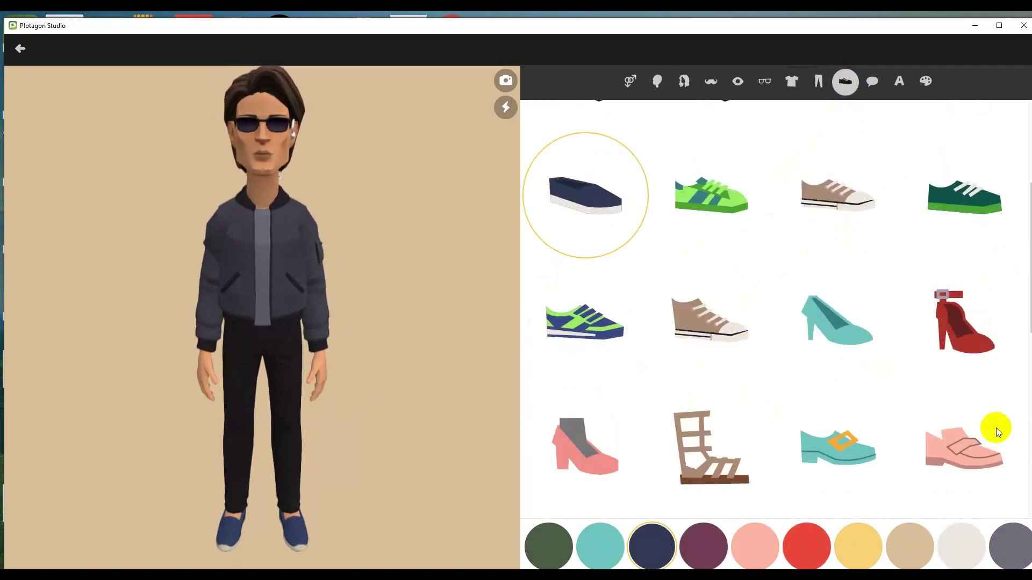
click(976, 189)
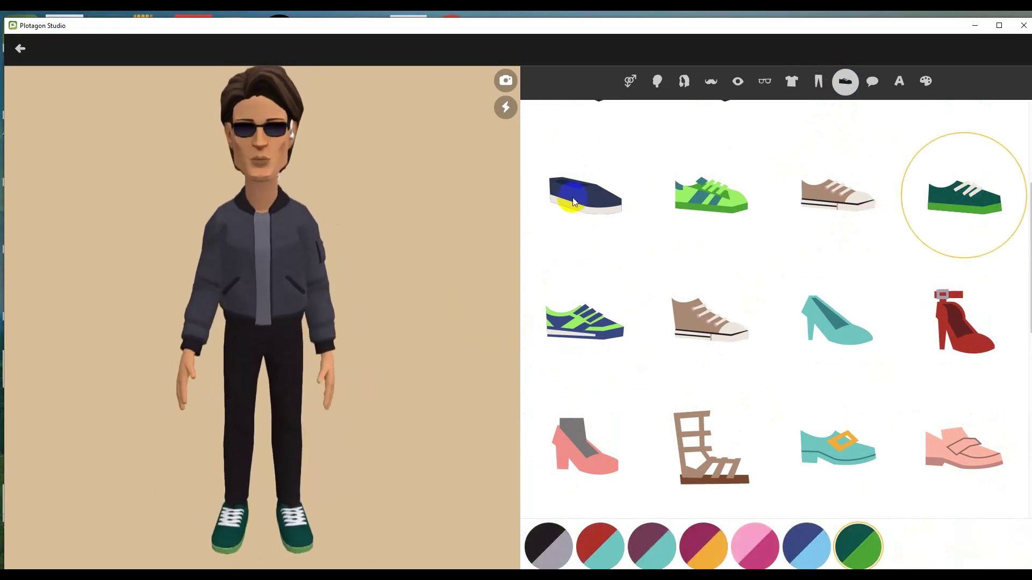
click(697, 204)
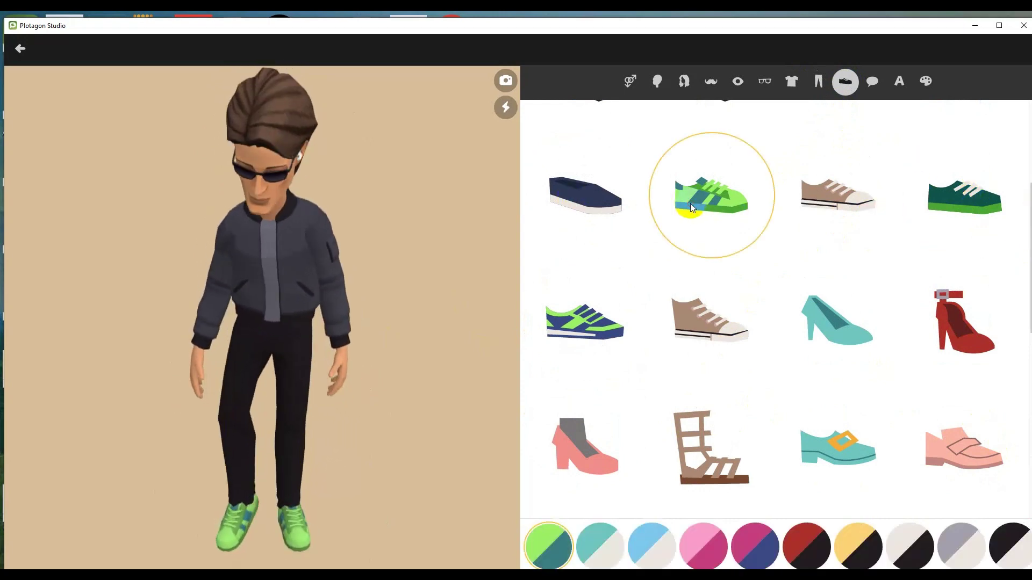
click(825, 193)
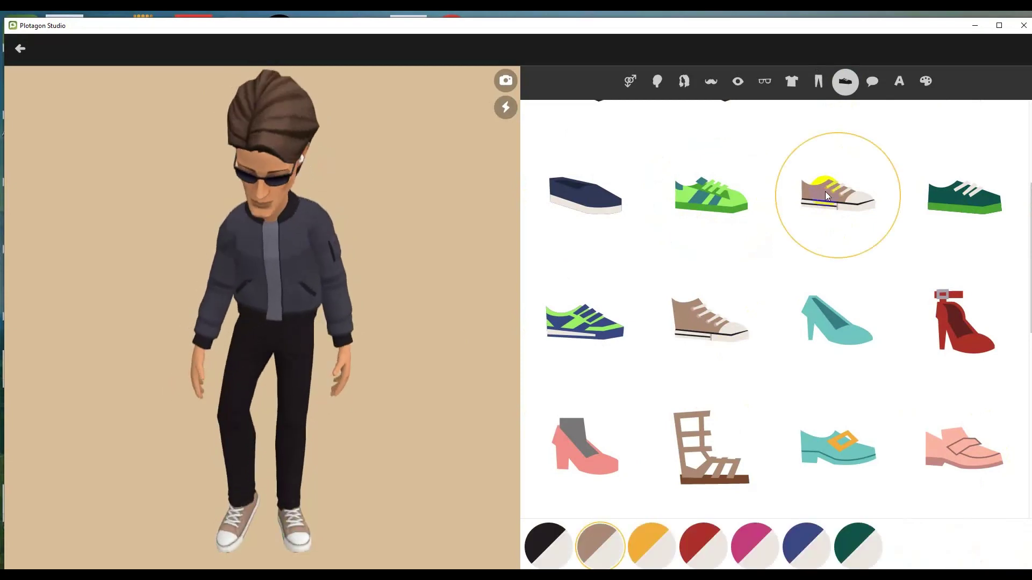
click(608, 207)
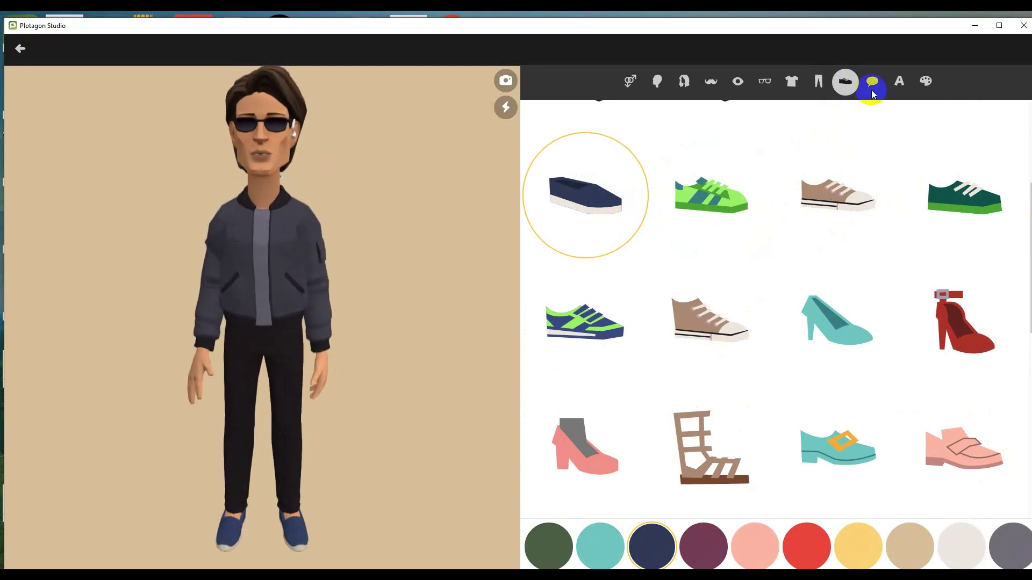
Step: Rename the character to Mr.KO and save it with Done
click(899, 87)
text(K)
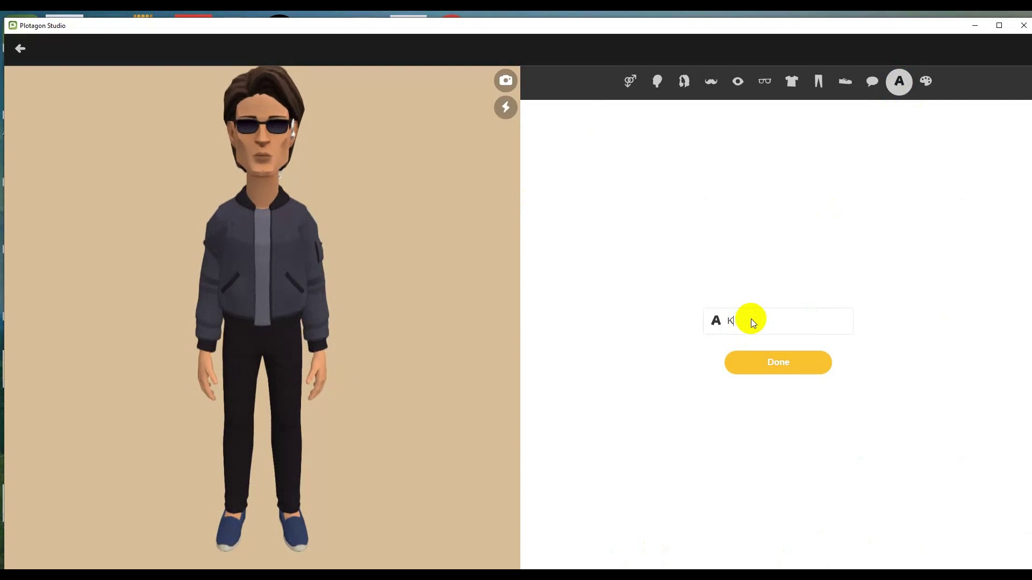
key(BackSpace)
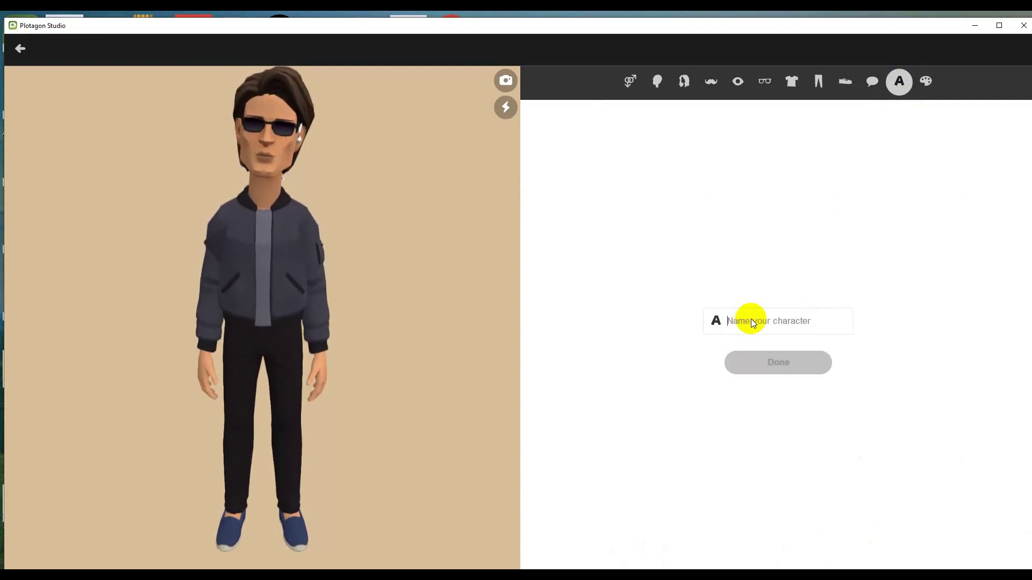
text(MR)
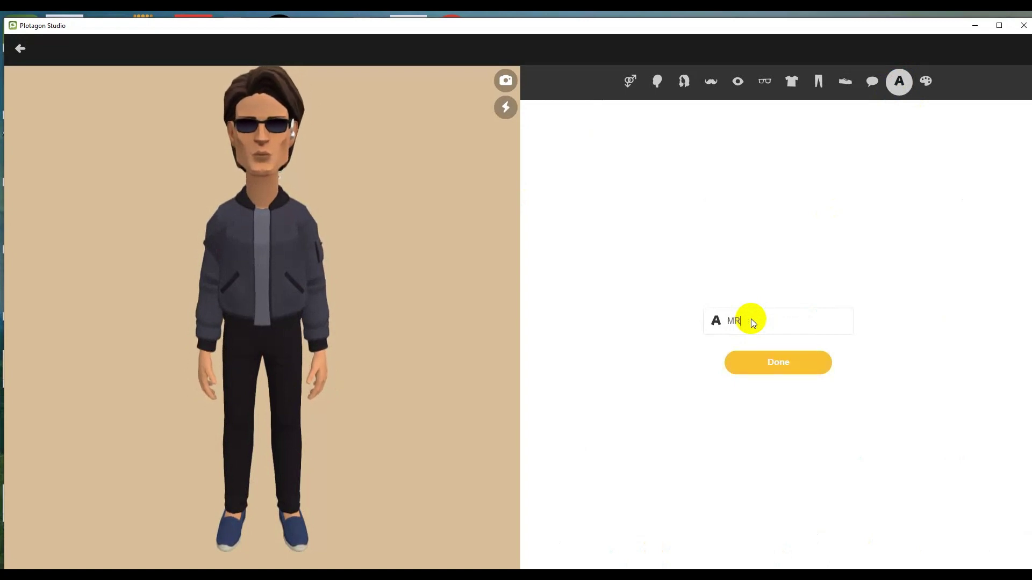
key(BackSpace)
text(r.KO)
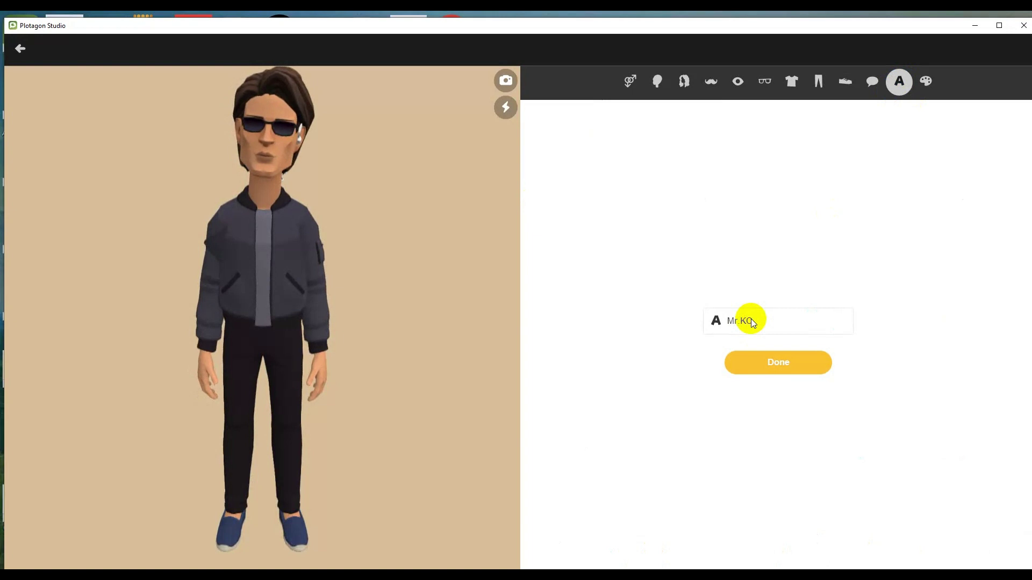
click(783, 364)
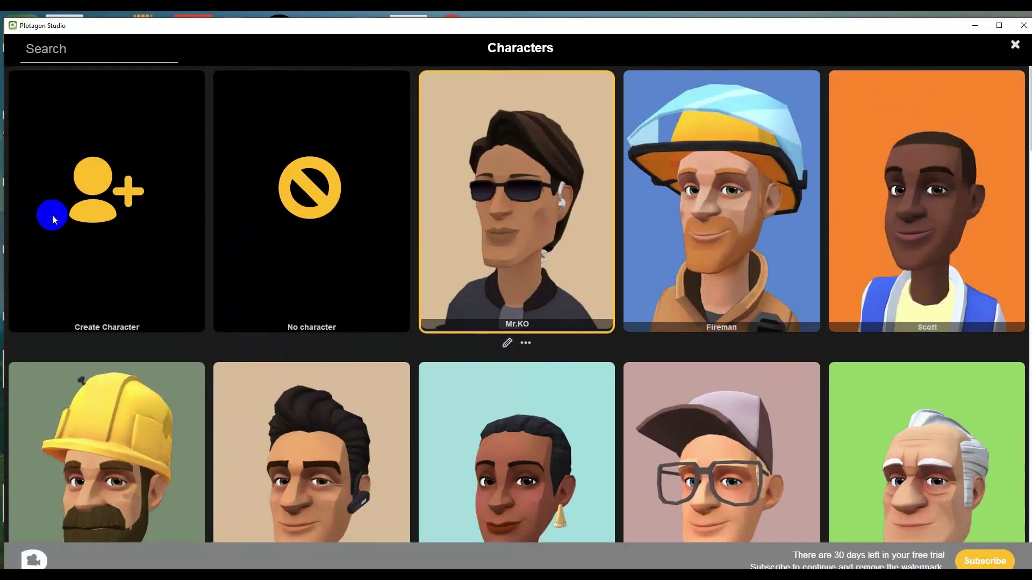
Step: Start a new female character and view her face shape and skin options
click(137, 189)
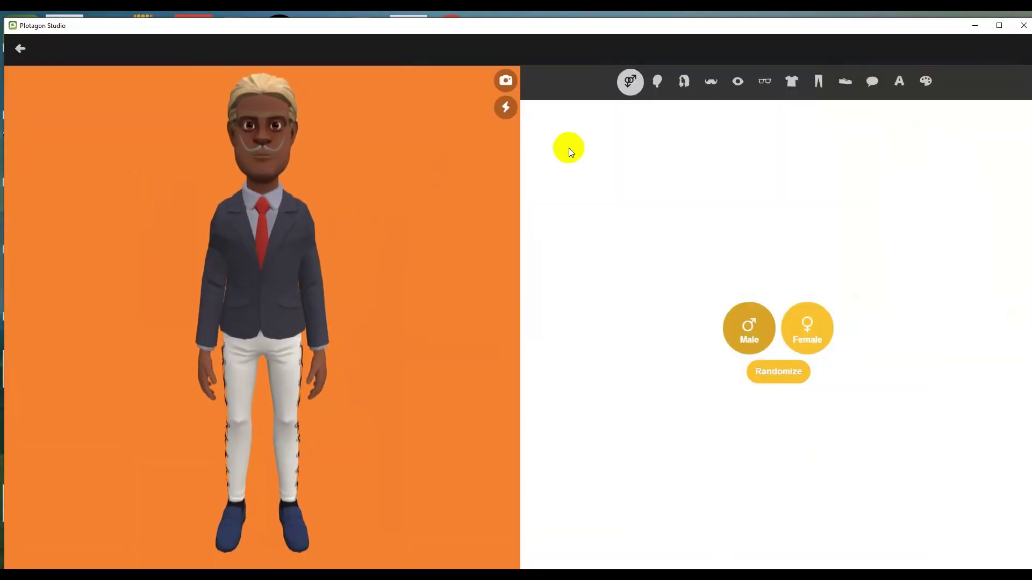
click(806, 329)
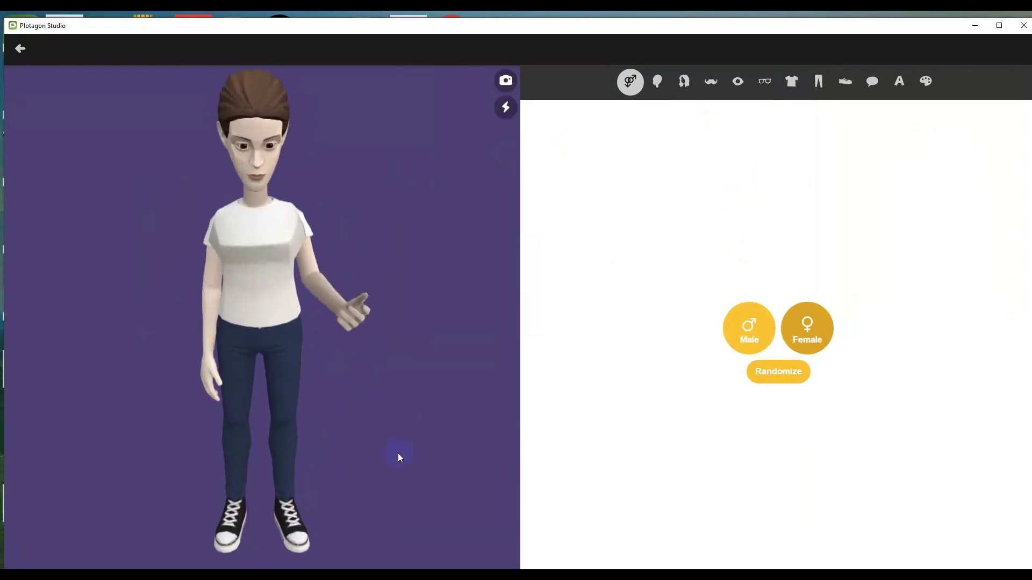
click(656, 81)
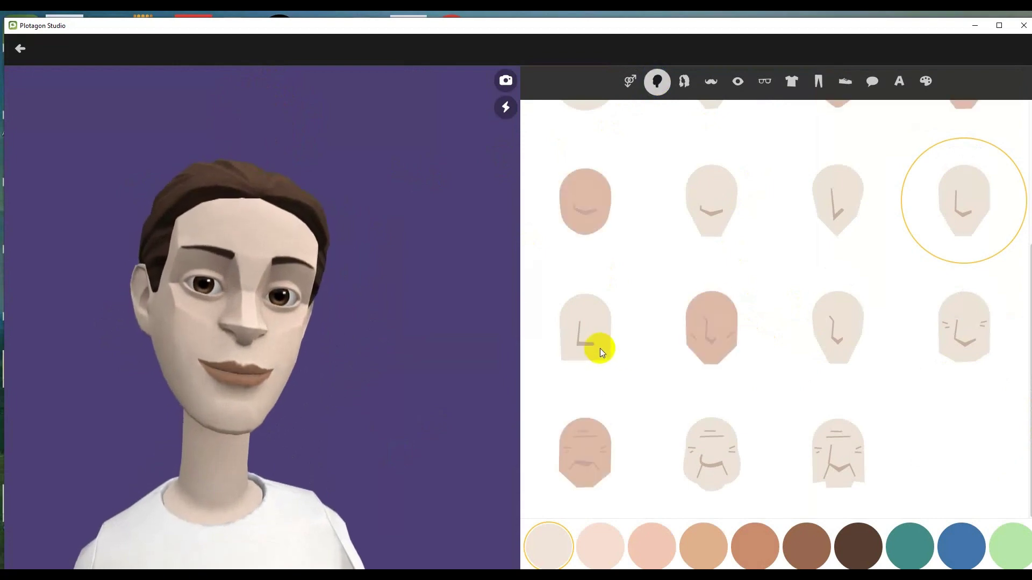
click(759, 72)
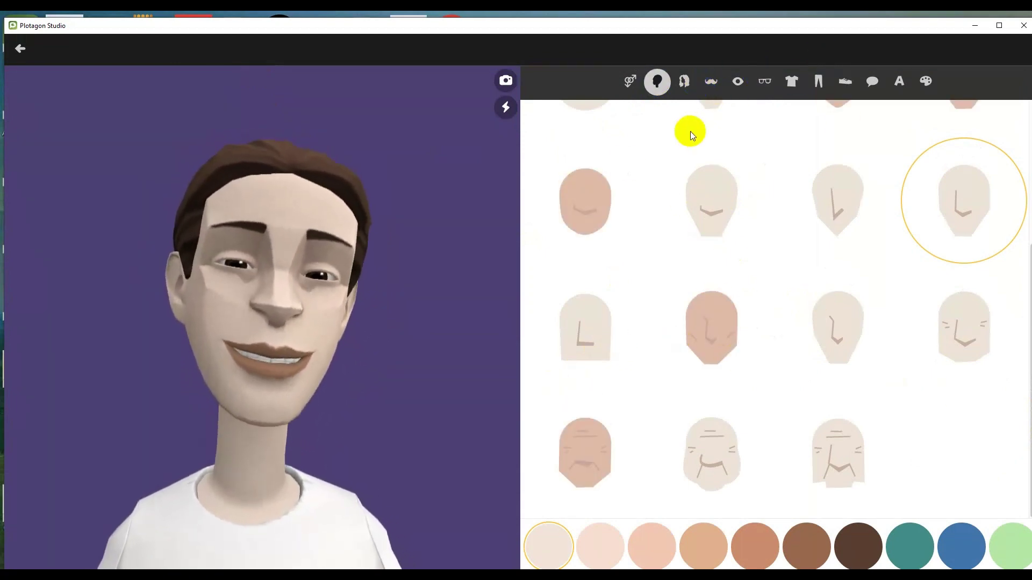
Step: Give her long straight red hair after trying dark-red and wavy green styles
click(683, 81)
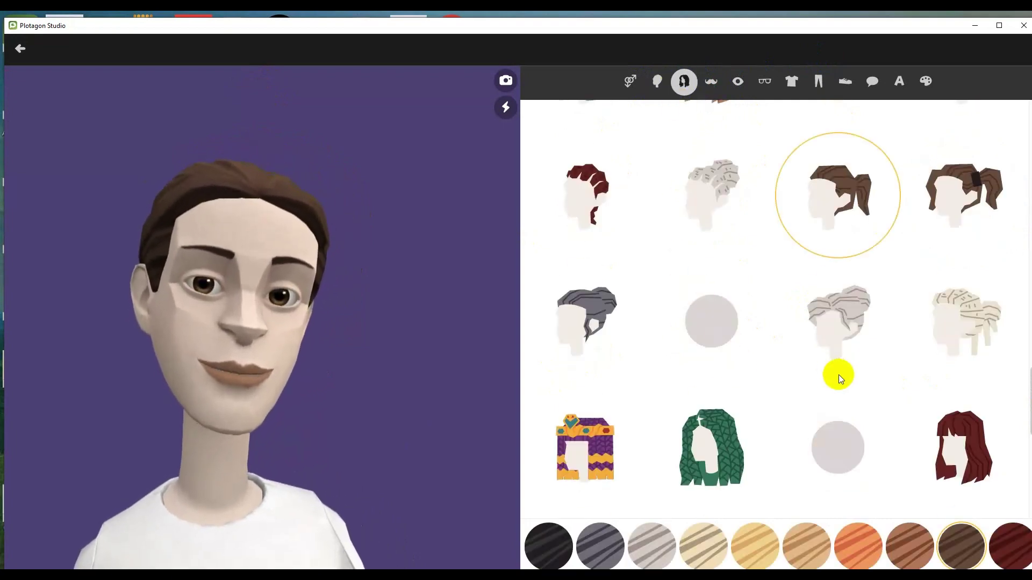
scroll(933, 347, down, 5)
click(975, 218)
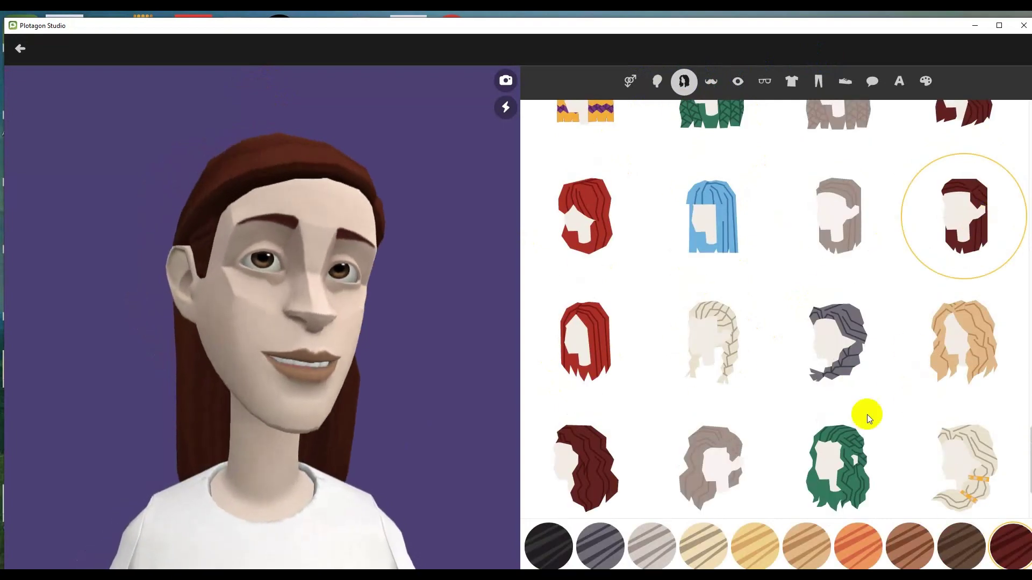
click(830, 483)
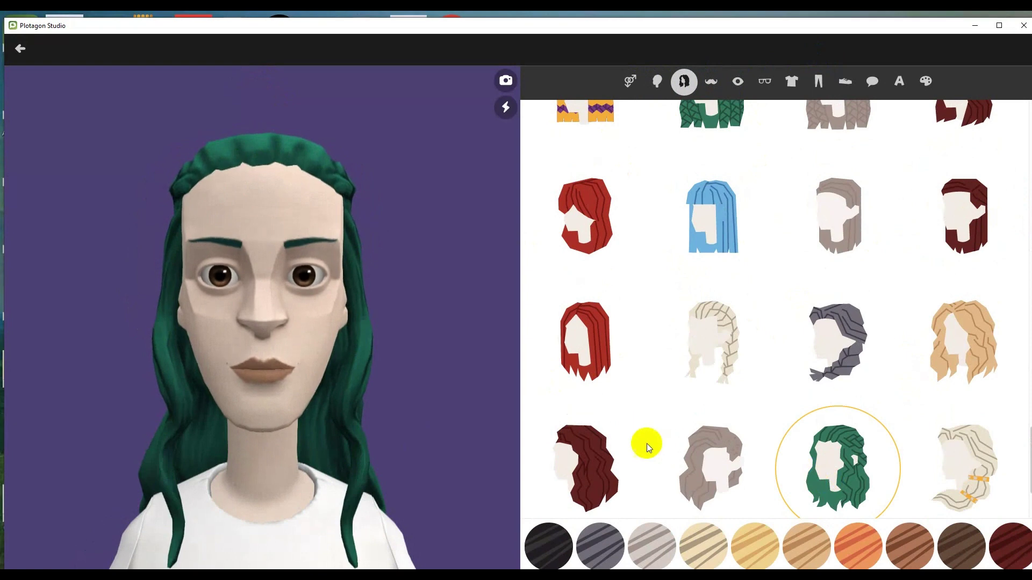
click(604, 361)
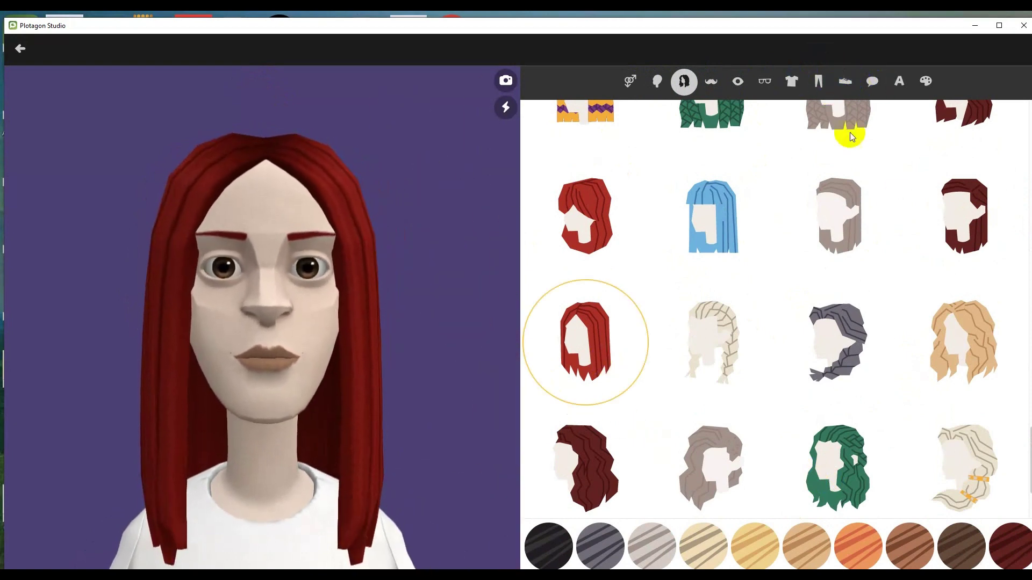
Step: Replace the default name with 'Sreypove' and save the red-haired character
click(735, 82)
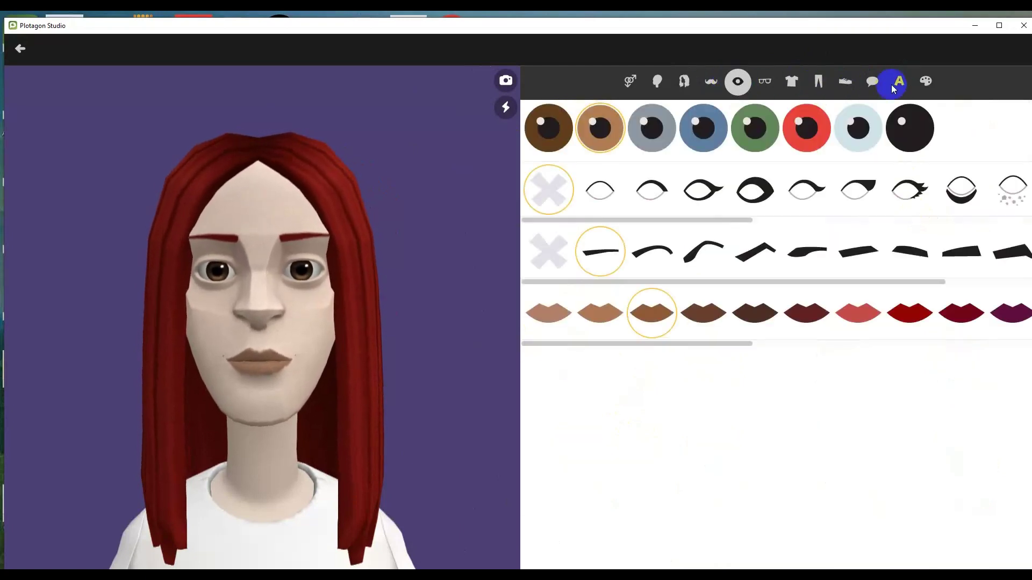
click(900, 88)
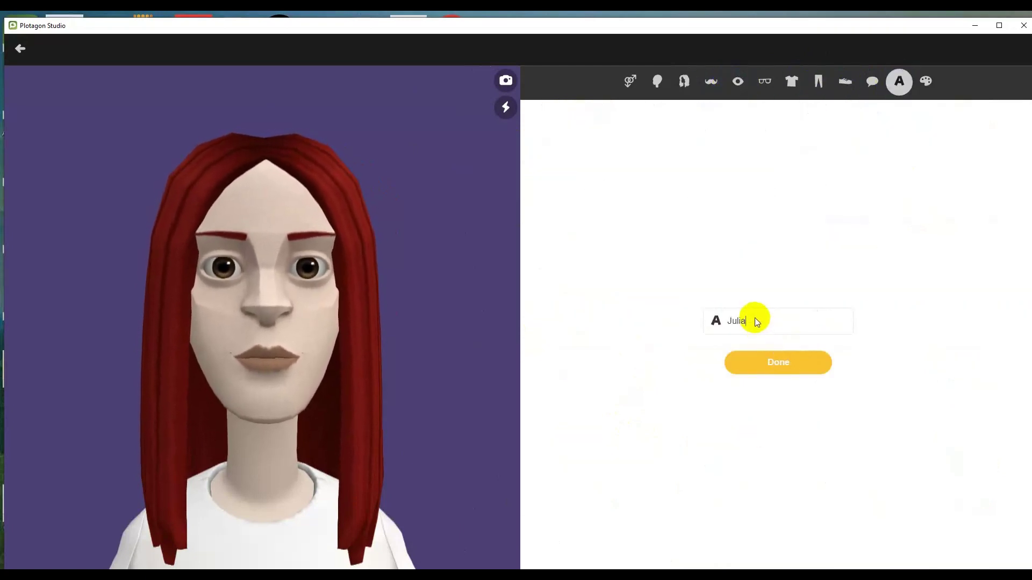
key(BackSpace)
key(BackSpace)
key(BackSpace)
key(BackSpace)
key(BackSpace)
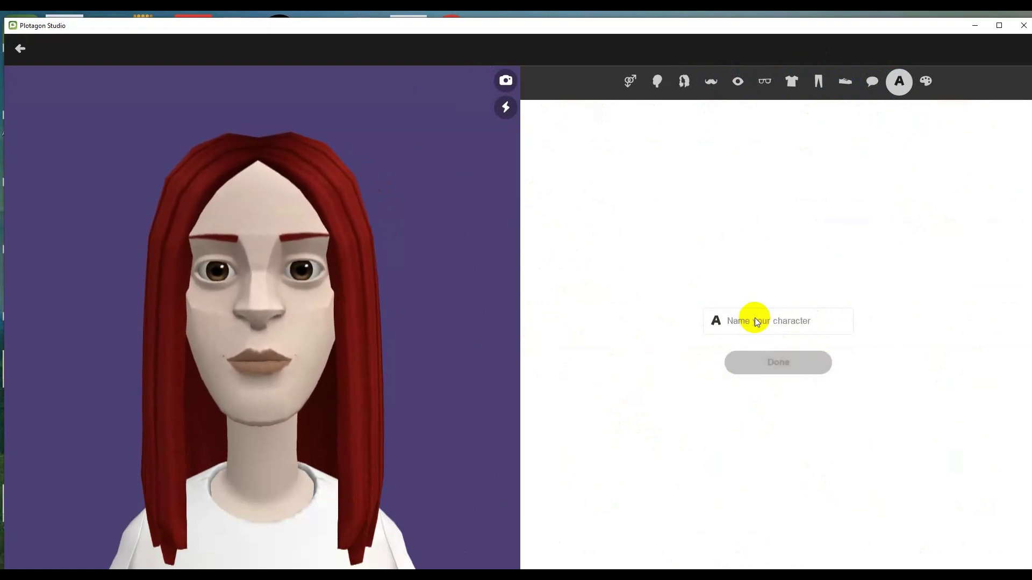
text(Srey)
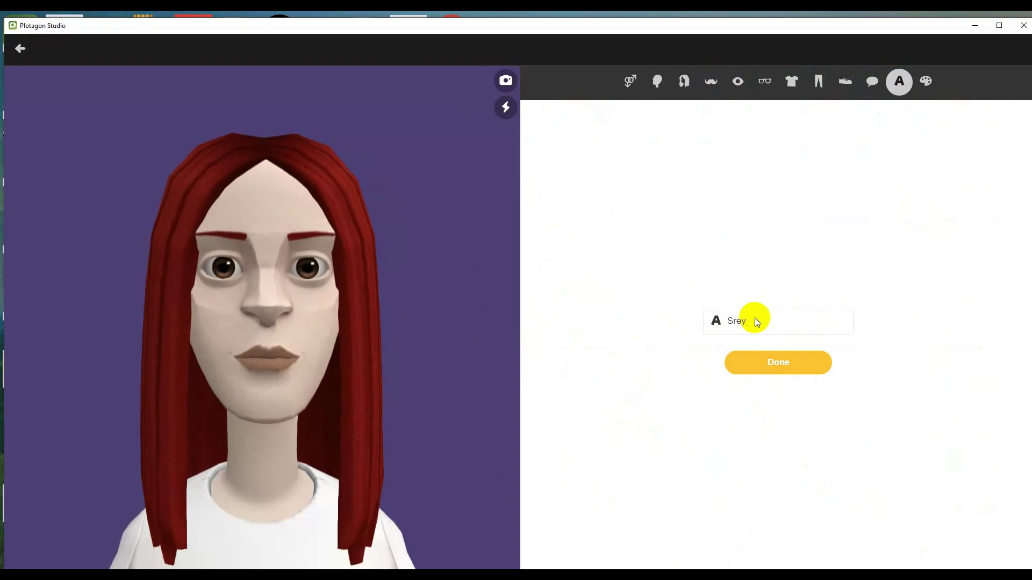
text(po)
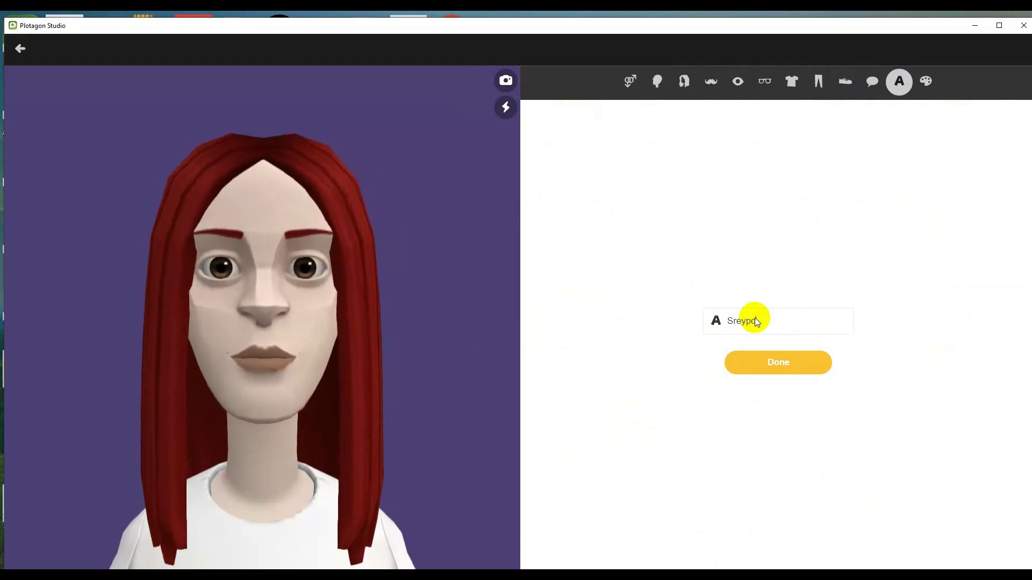
text(ve)
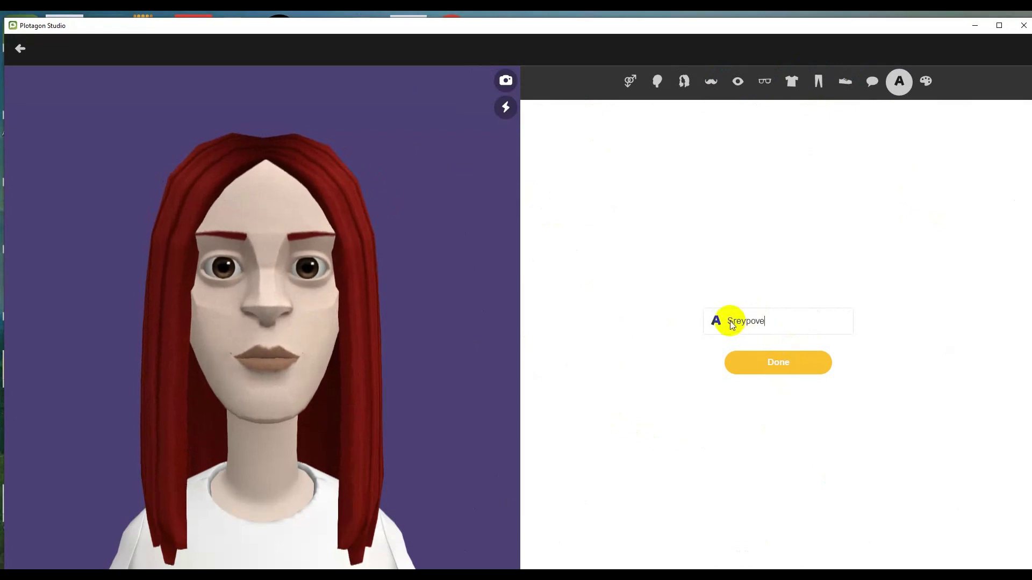
click(777, 363)
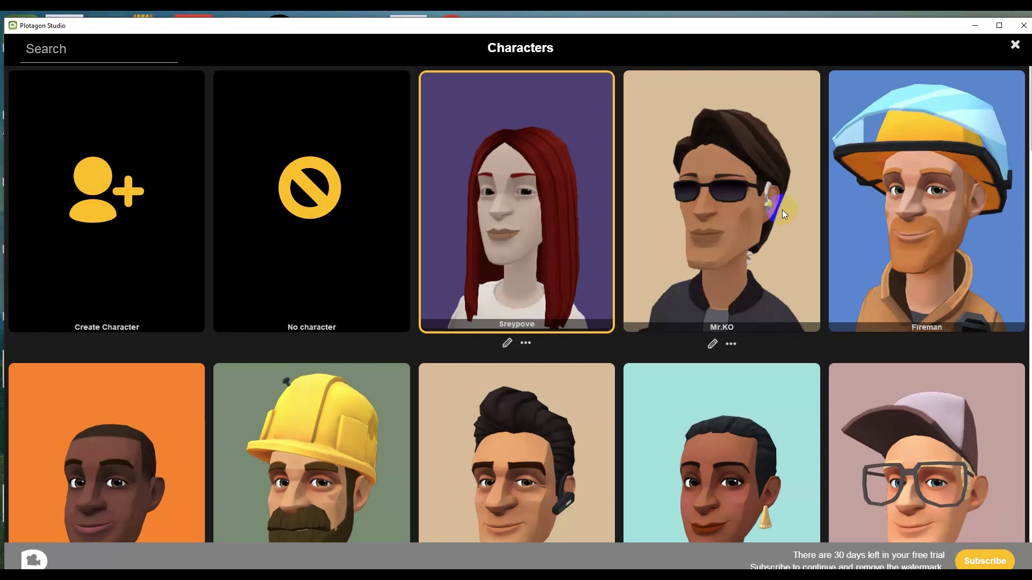
Step: Cast Mr.KO in the first actor slot and Sreypove in the second, by the door
click(729, 226)
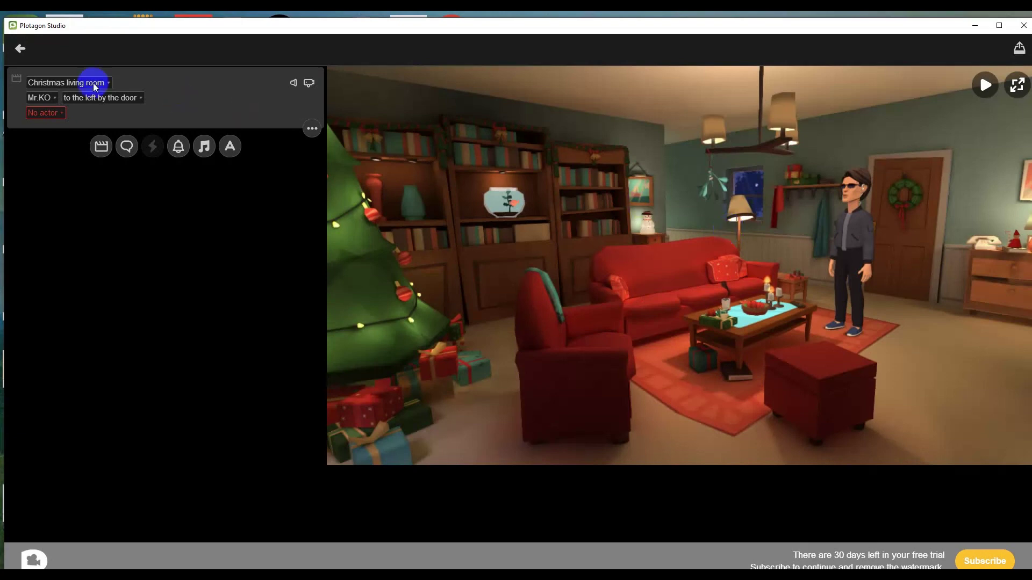
click(31, 114)
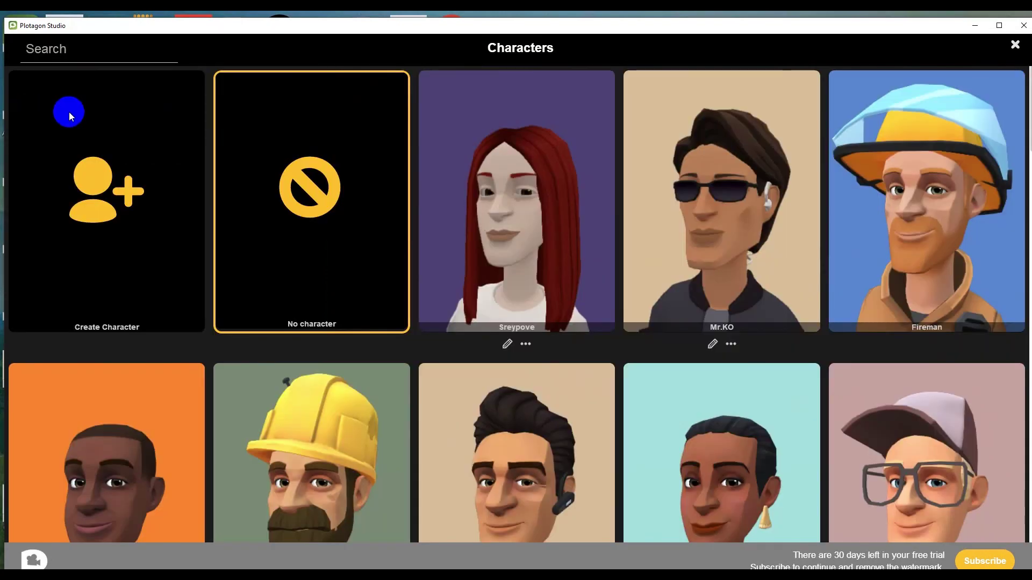
click(524, 202)
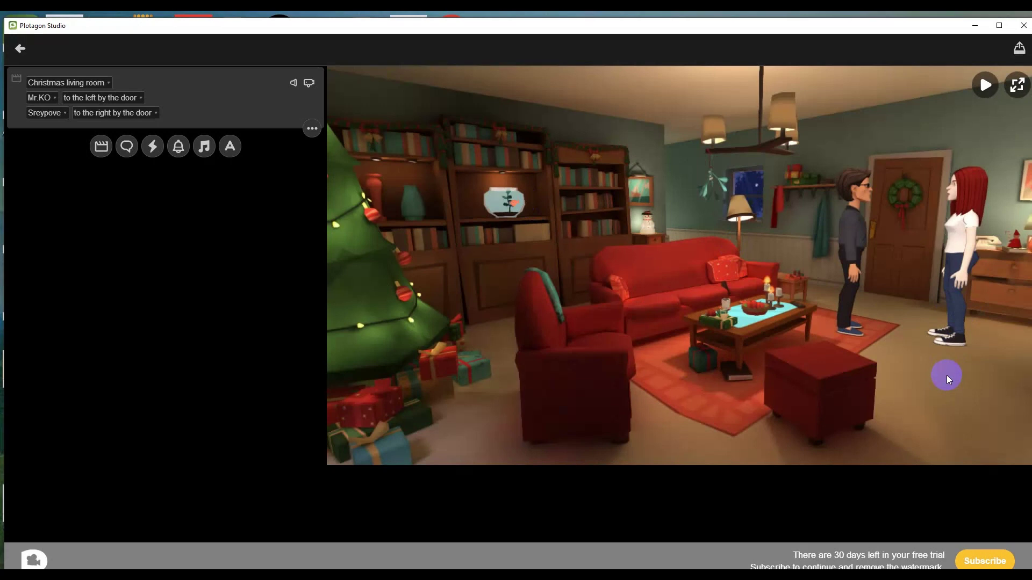
click(43, 98)
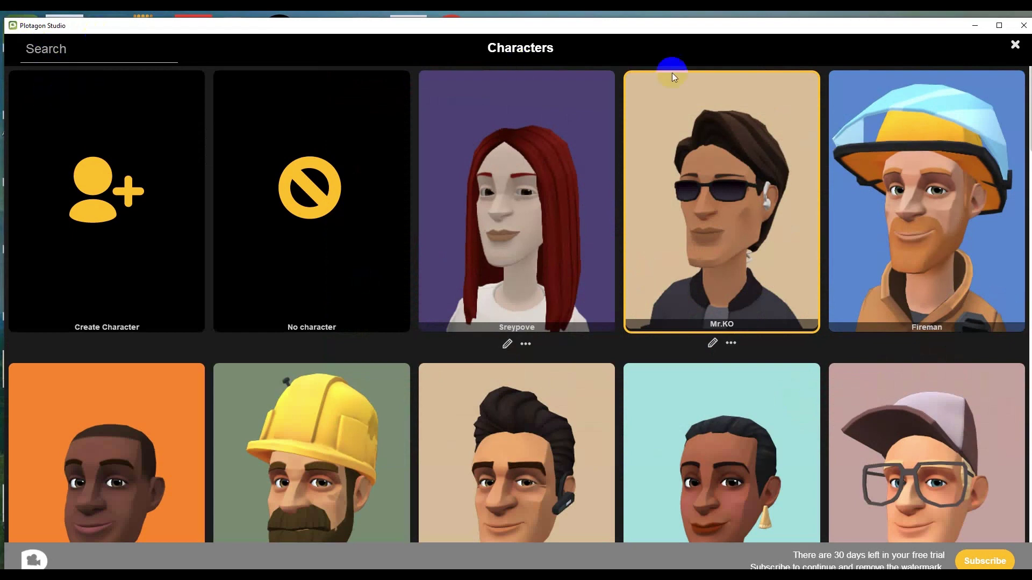
click(718, 228)
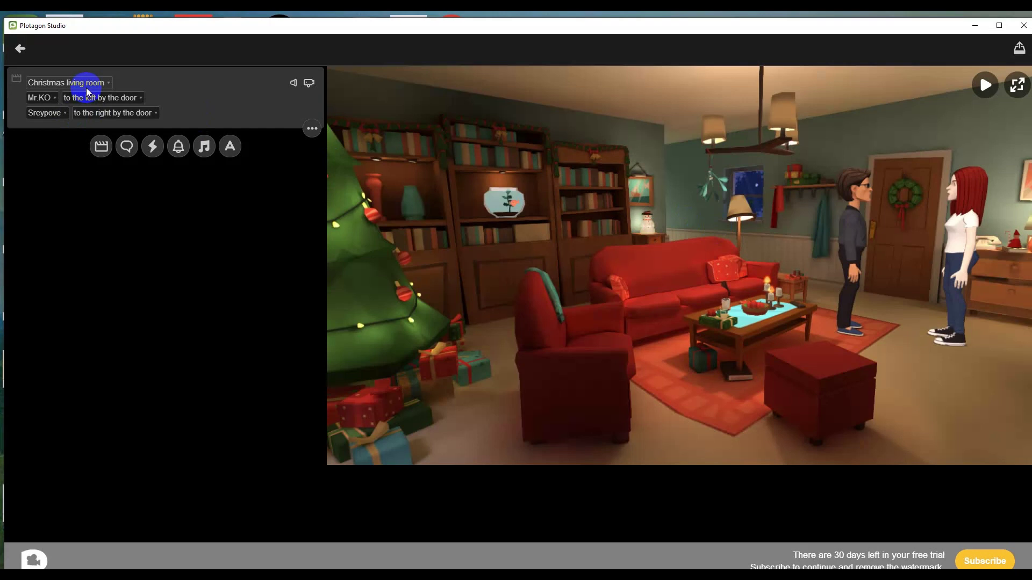
Step: Try the armchair, bookshelves and door spots for Mr.KO, ending on the sofa's left seat
click(97, 99)
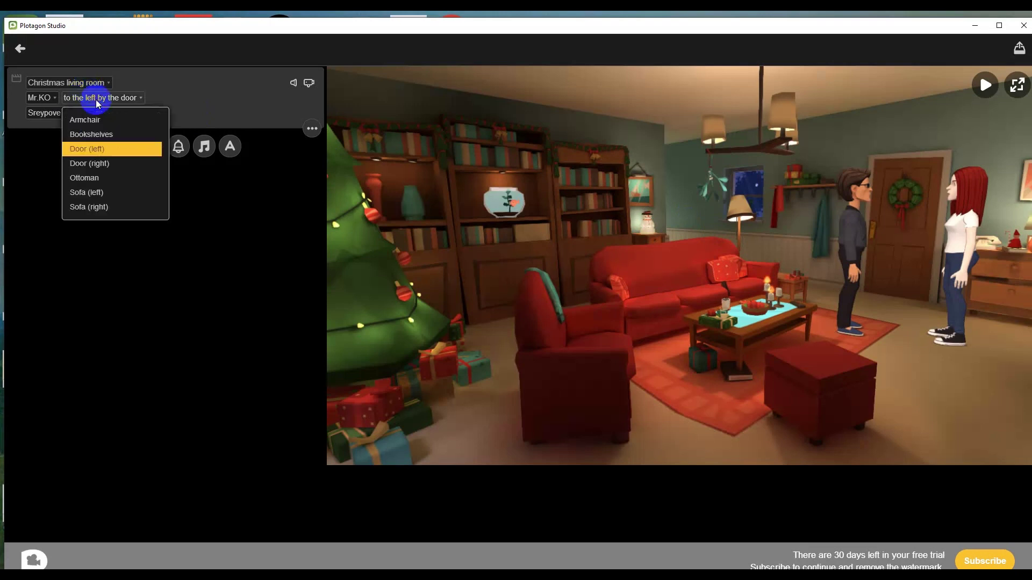
click(93, 121)
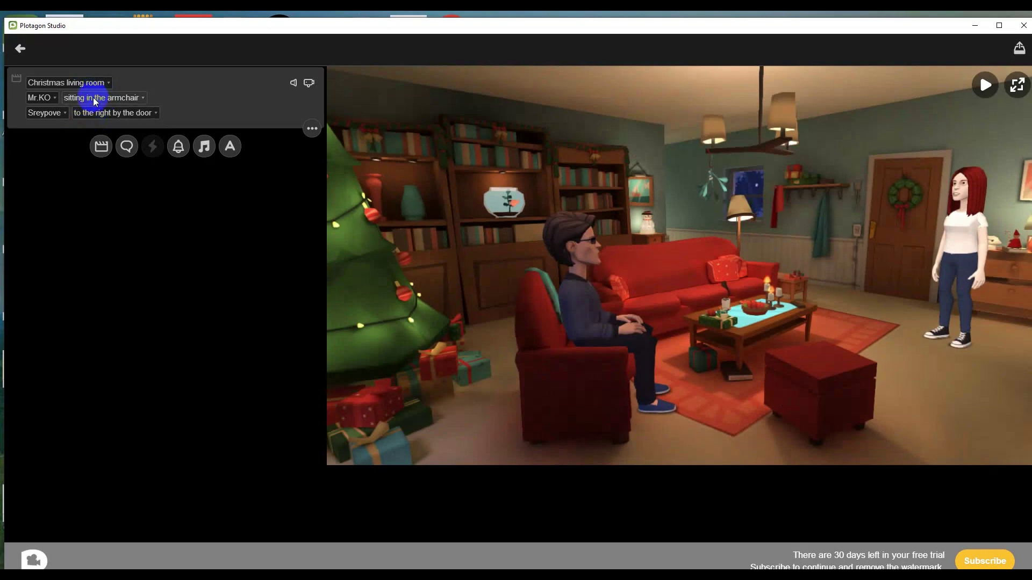
click(94, 100)
click(88, 136)
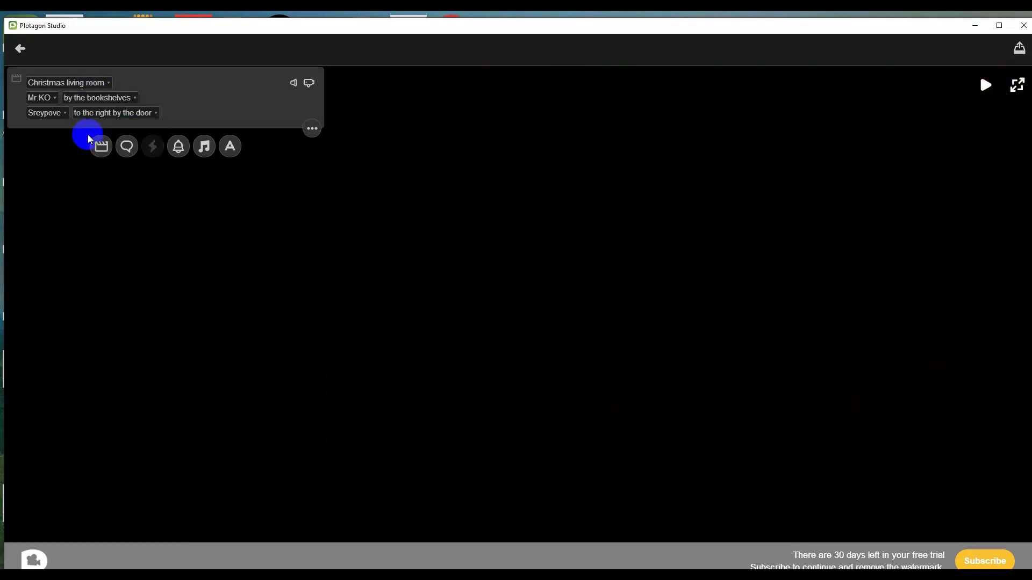
click(87, 100)
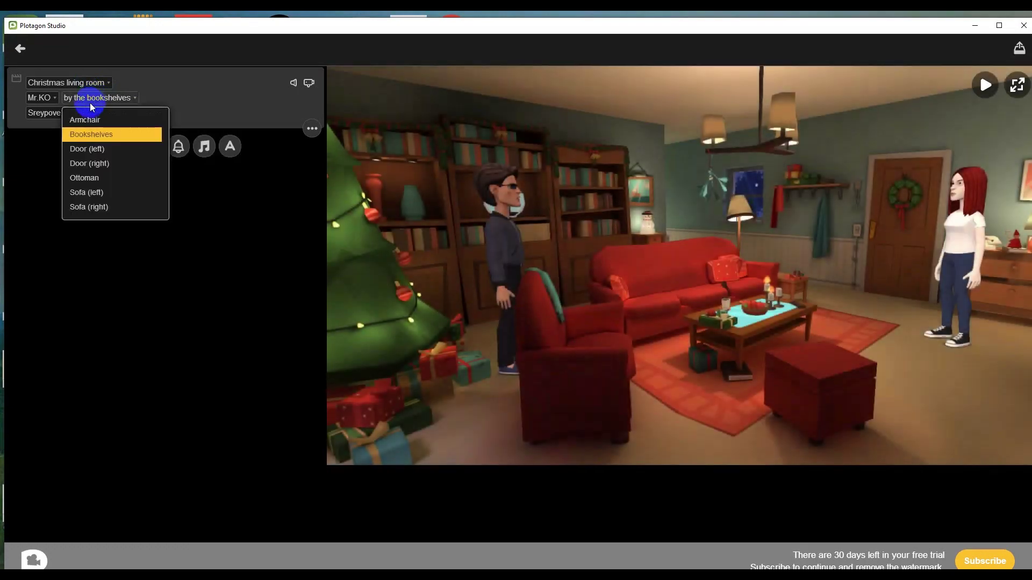
click(89, 150)
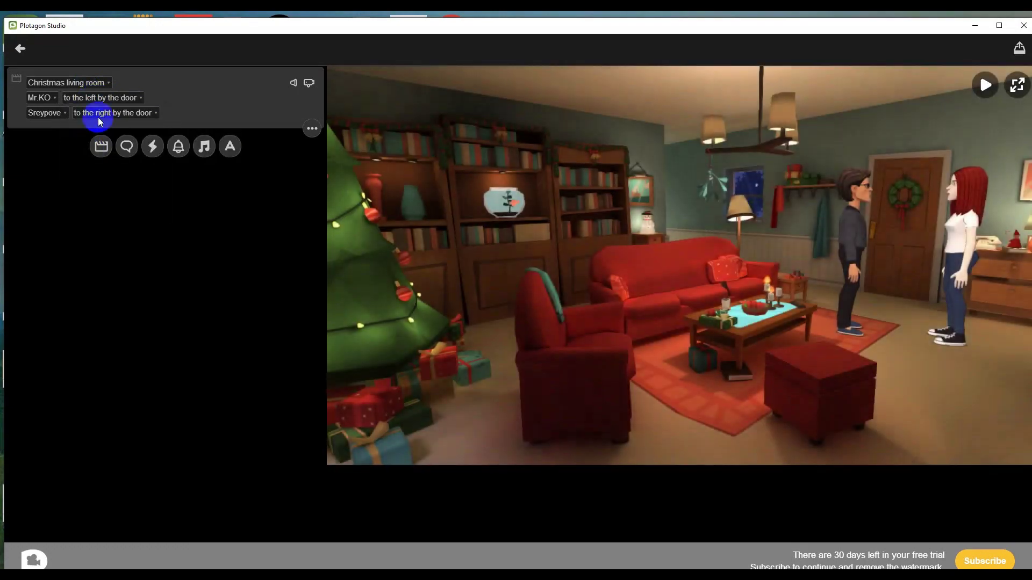
click(100, 101)
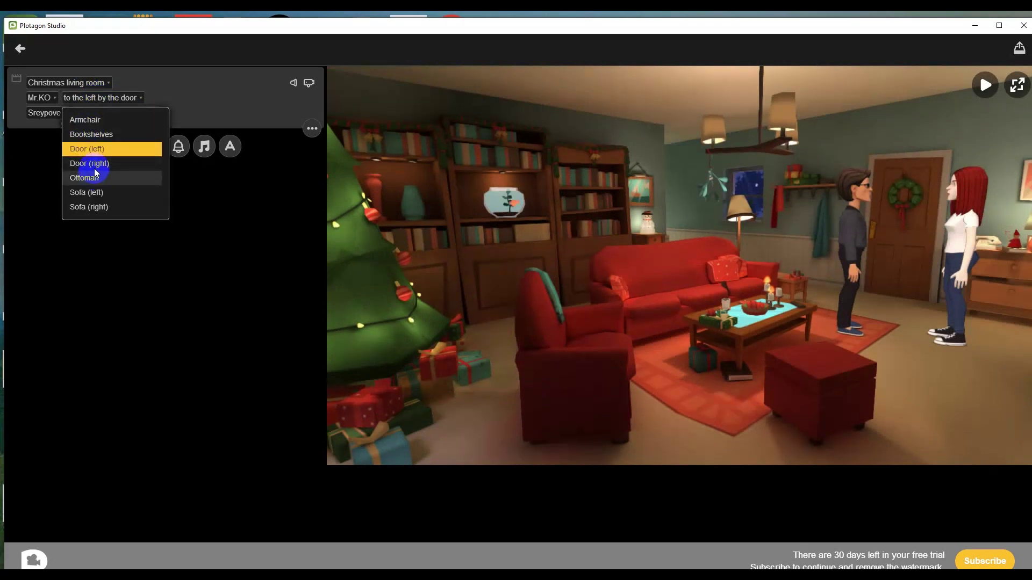
click(85, 120)
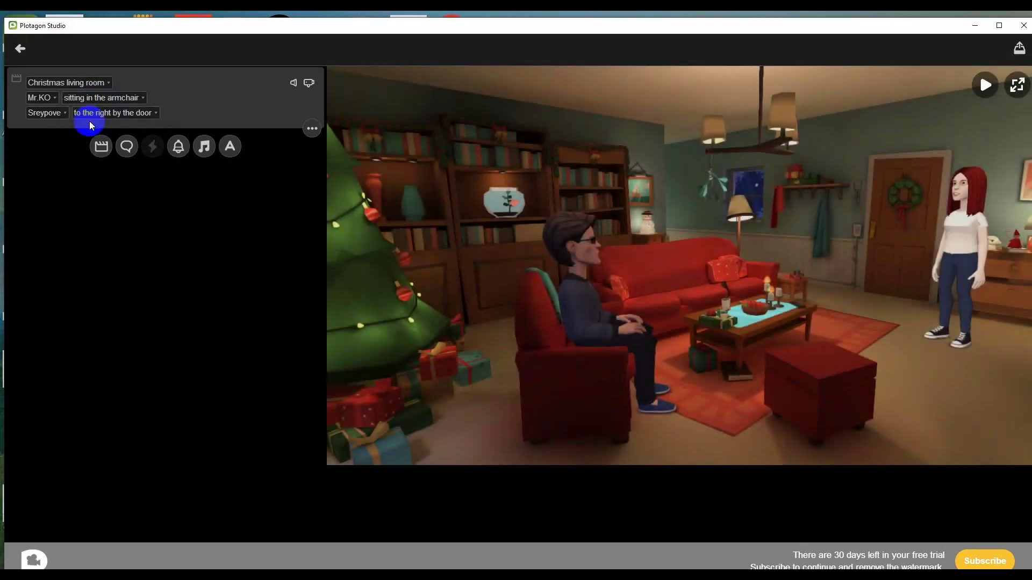
click(99, 100)
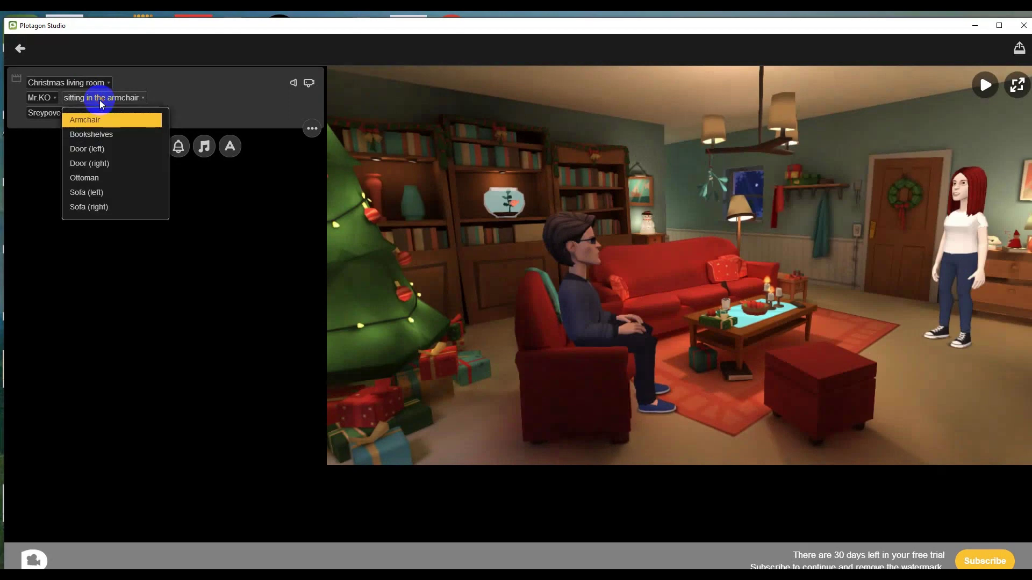
click(86, 192)
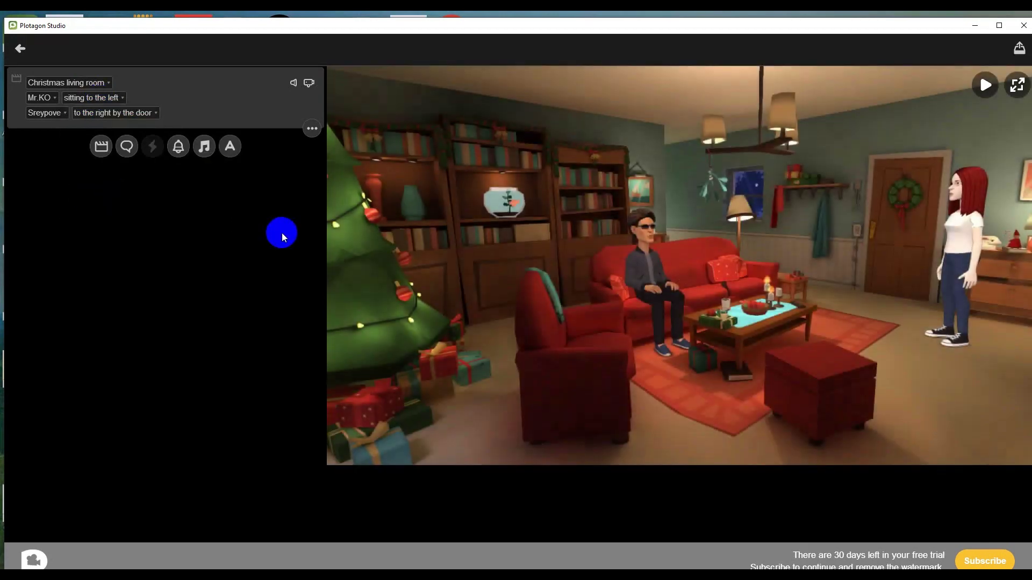
Step: Seat Sreypove on the sofa's right and recast Mr.KO on the sofa's left
click(54, 97)
click(559, 219)
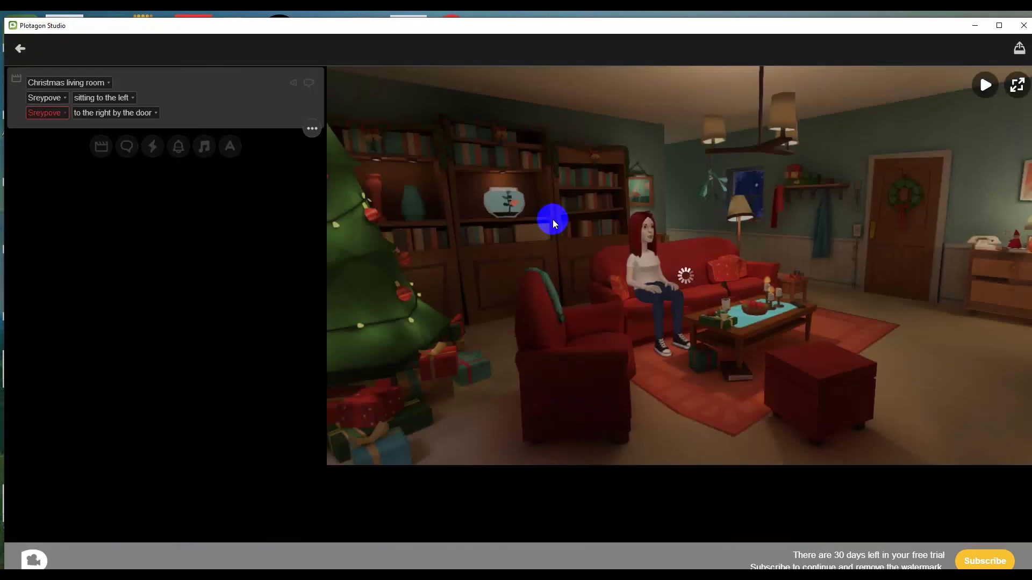
click(109, 98)
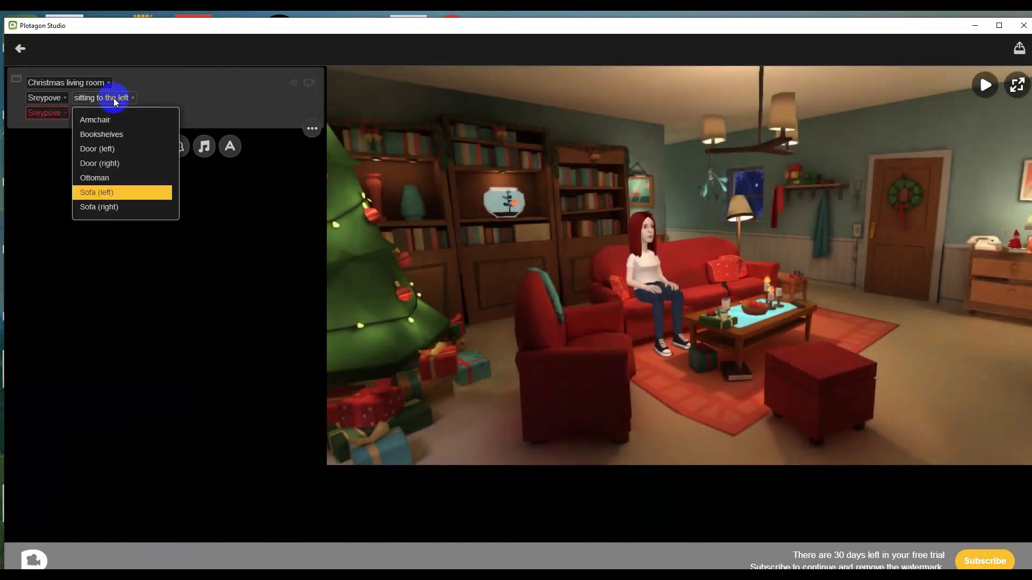
click(102, 207)
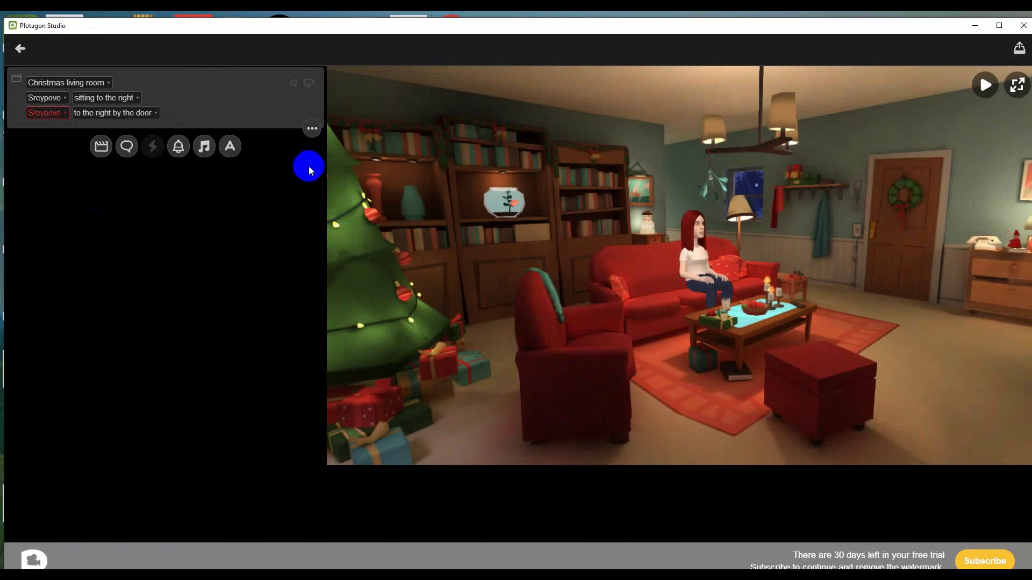
click(66, 98)
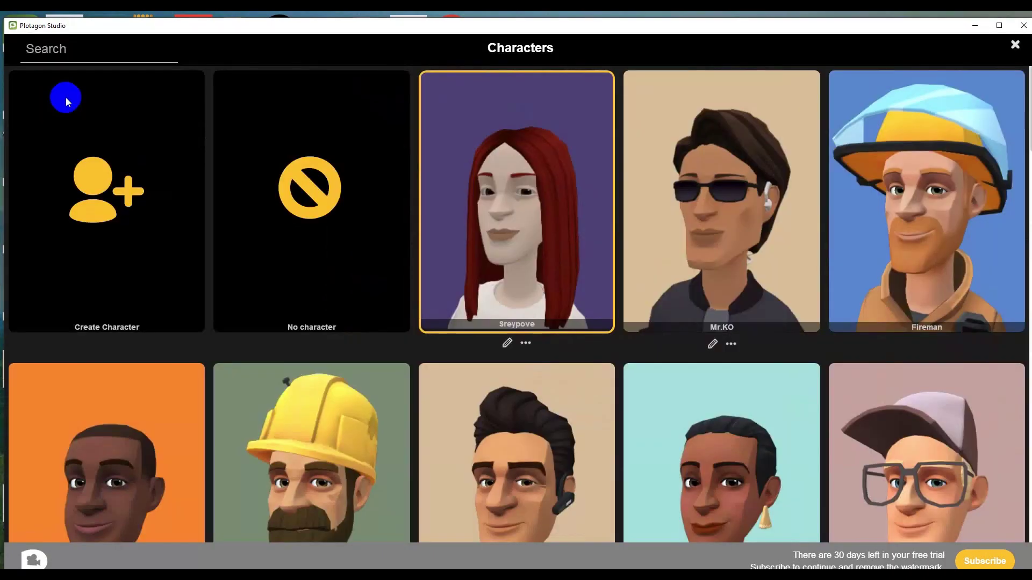
click(784, 208)
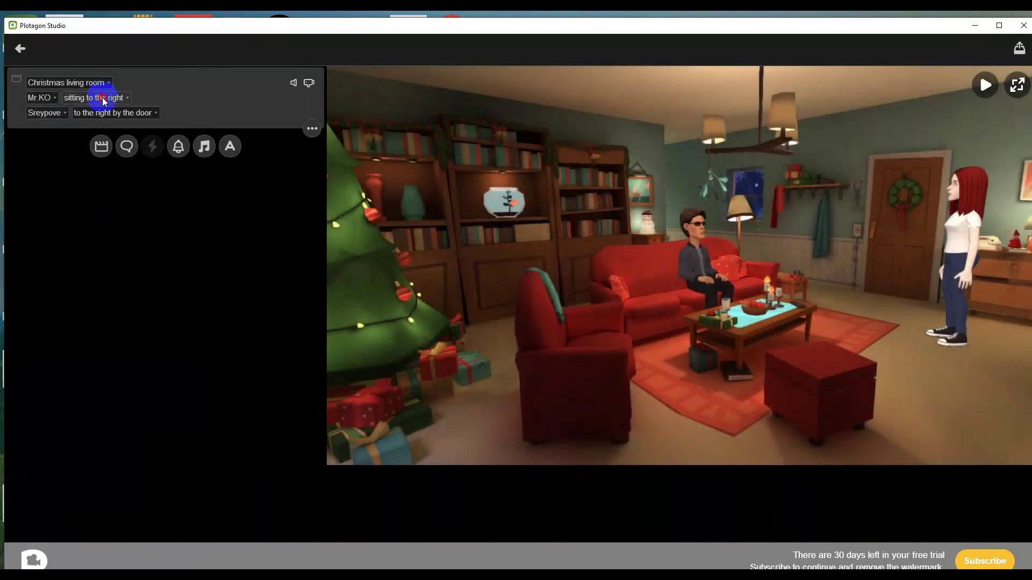
click(104, 102)
click(91, 194)
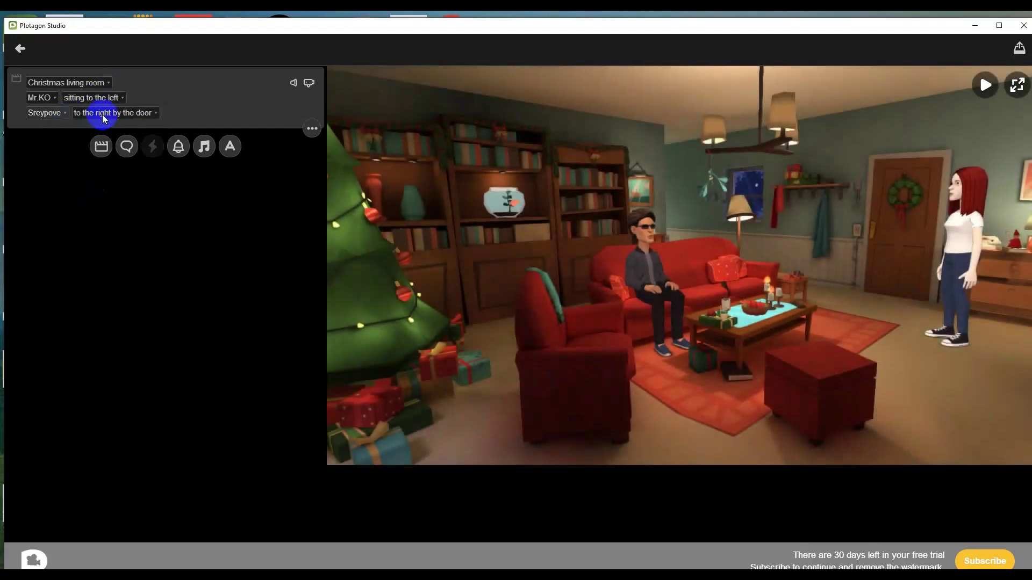
Step: Try Sreypove on the sofa's right and left seats
click(104, 115)
click(108, 222)
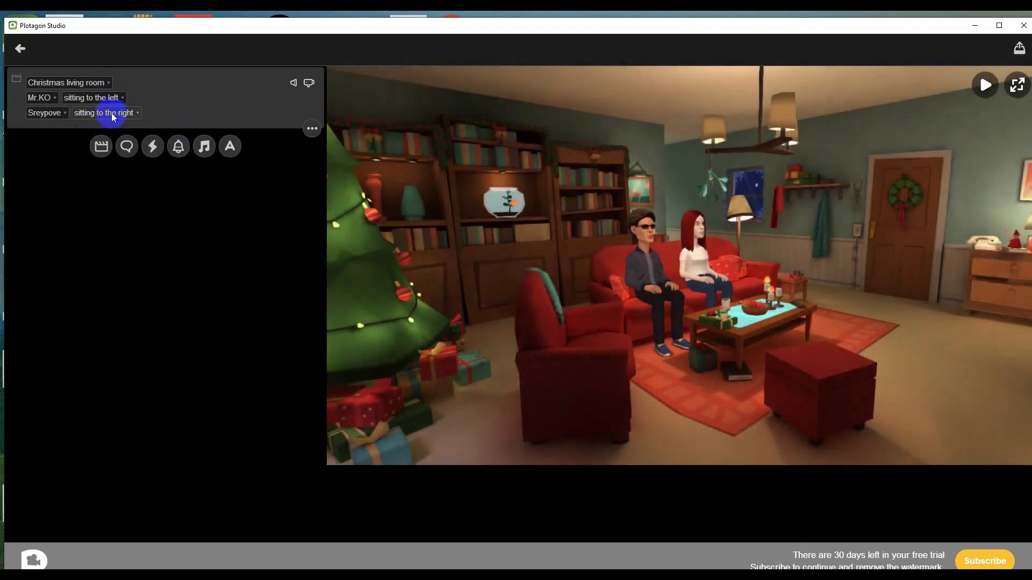
click(129, 112)
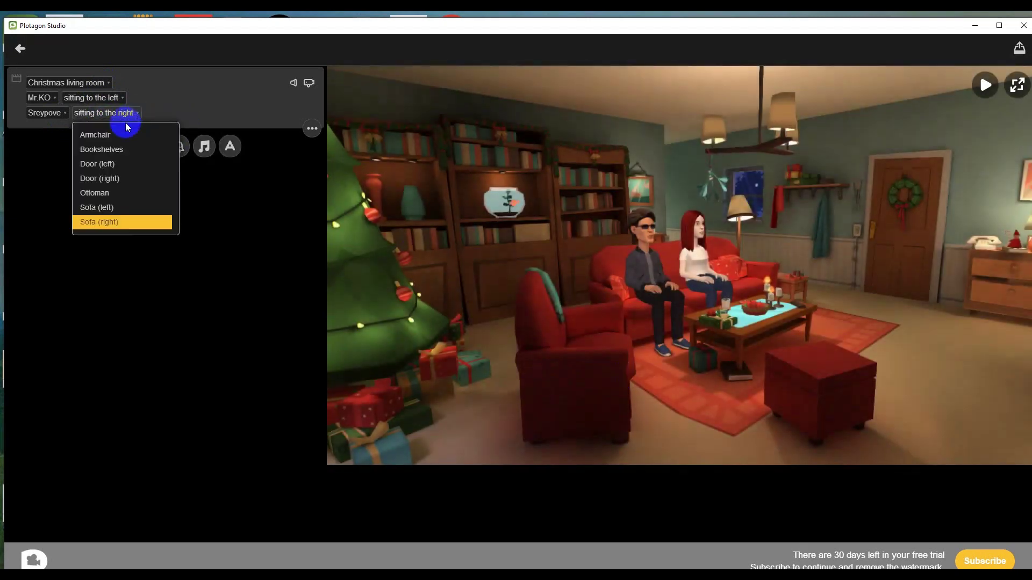
click(106, 208)
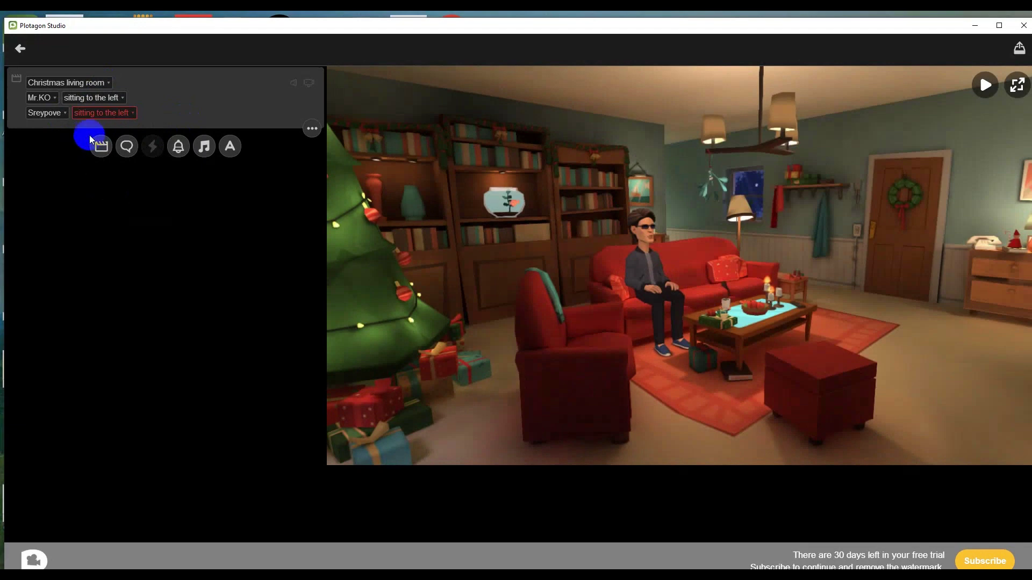
click(102, 112)
Step: Try Sreypove in the armchair, then seat her on the ottoman facing Mr.KO
click(98, 135)
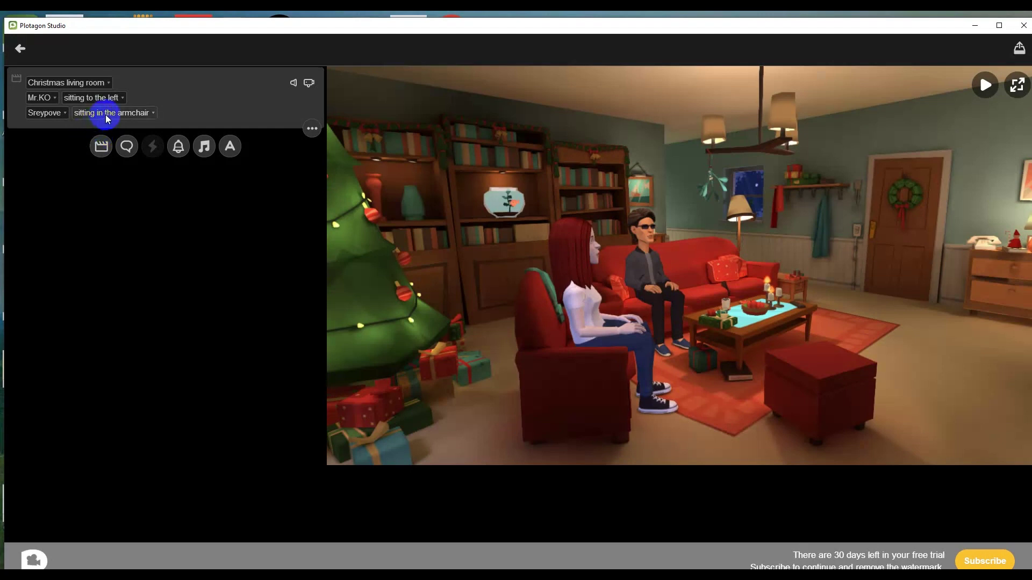
click(106, 115)
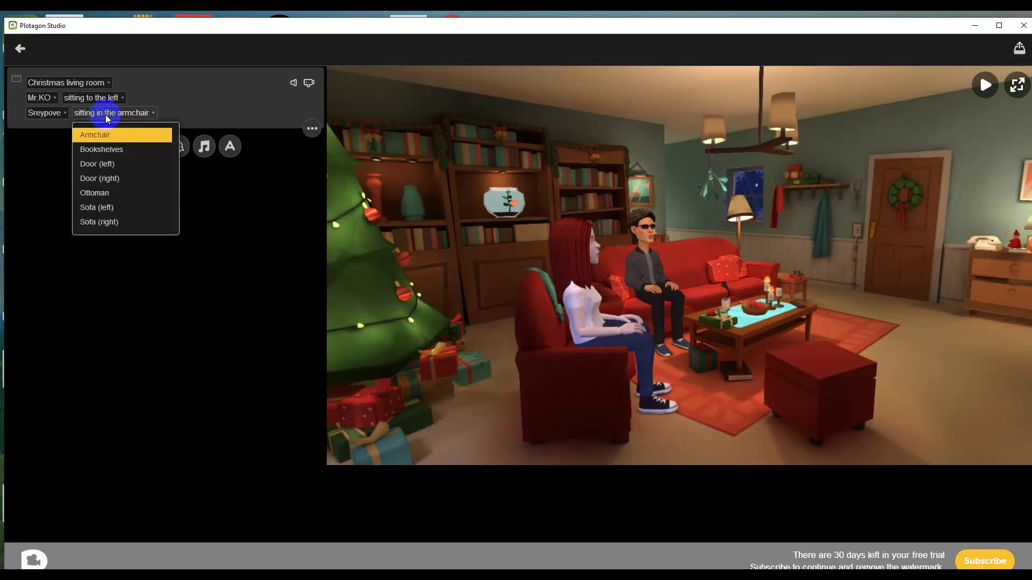
click(97, 193)
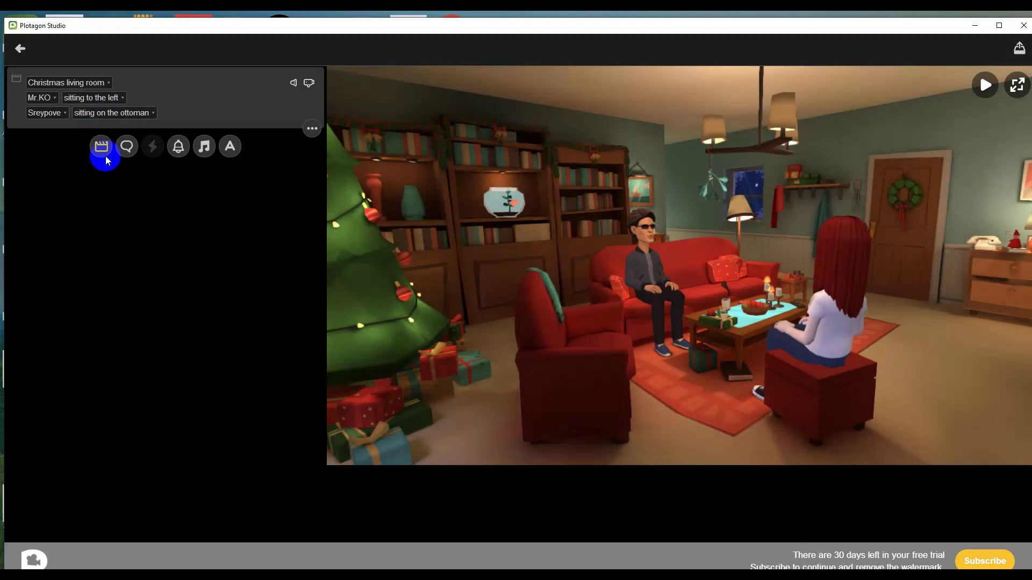
click(69, 84)
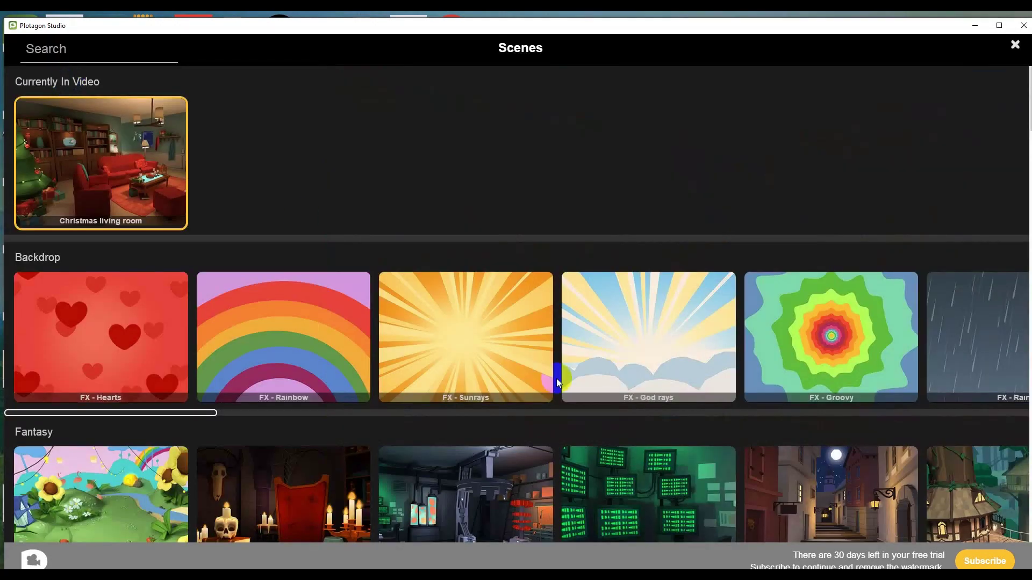
scroll(602, 388, down, 3)
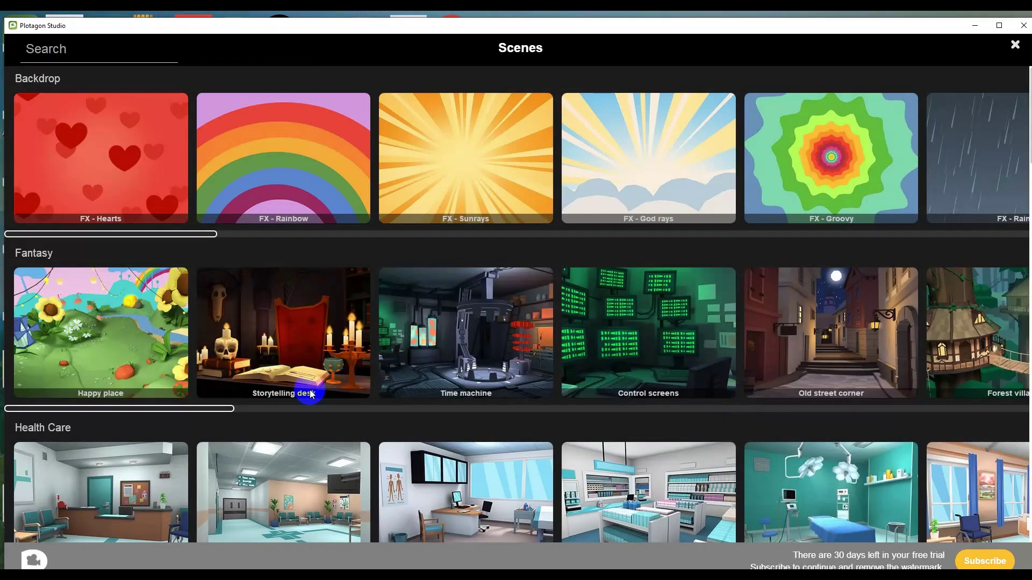
scroll(317, 401, down, 3)
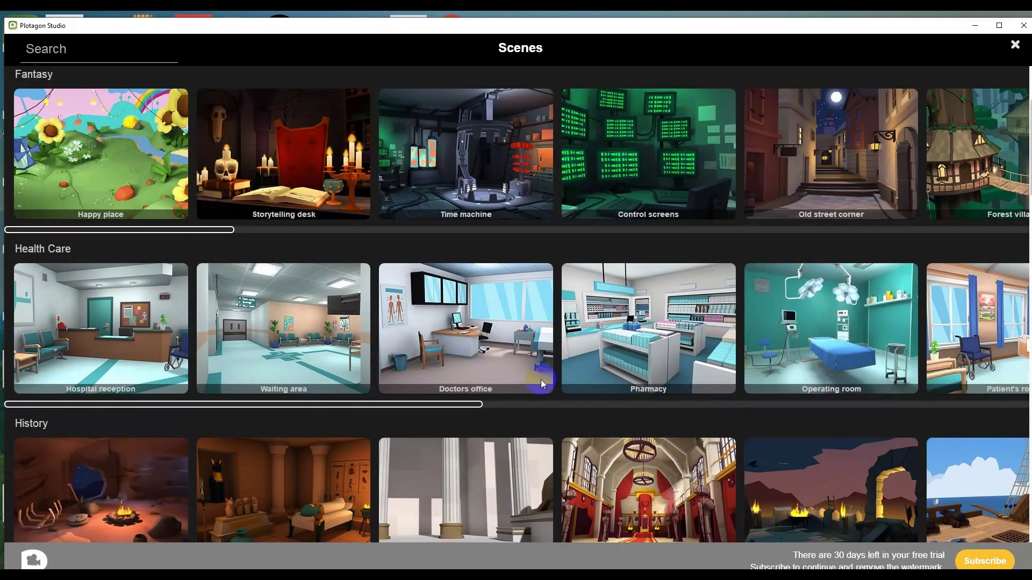
scroll(541, 379, down, 3)
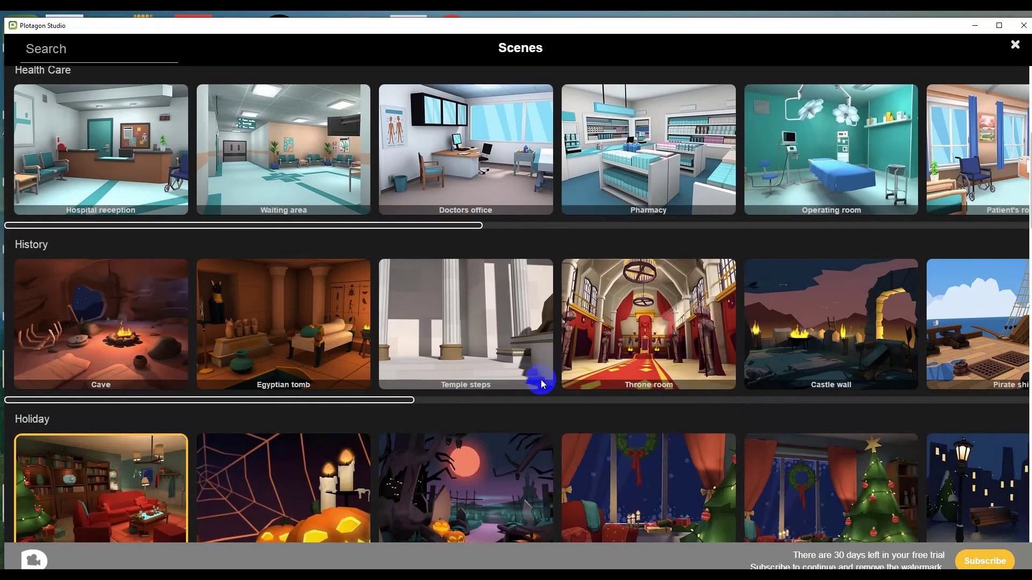
click(1021, 48)
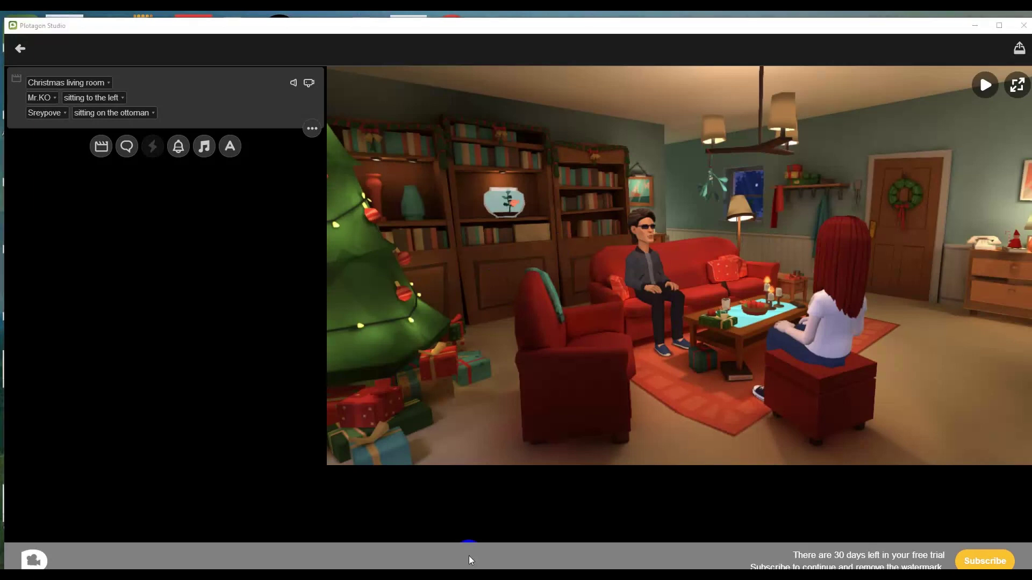
Step: Add a new dialogue line with Mr.KO as the speaker
click(127, 146)
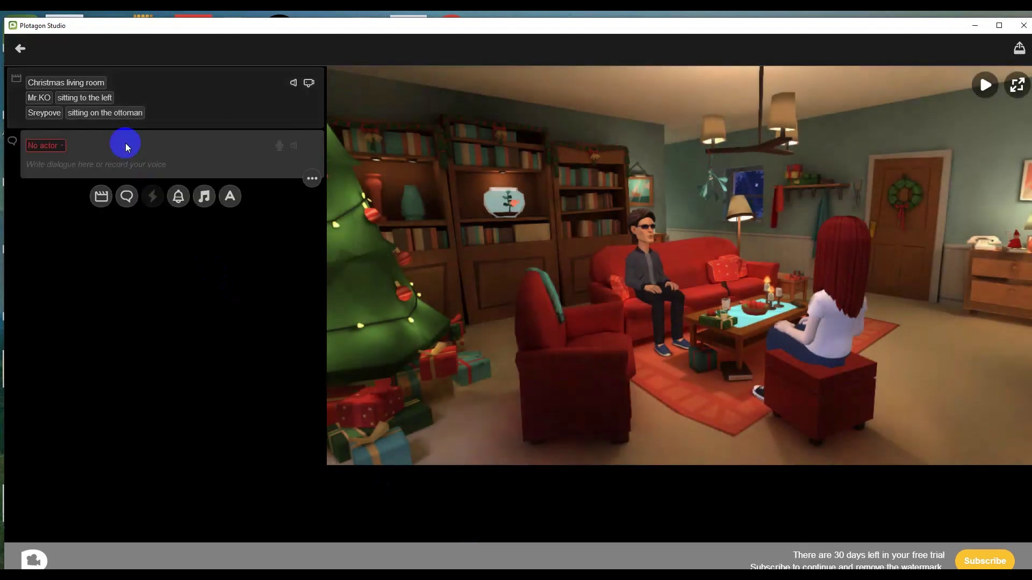
click(37, 146)
click(42, 169)
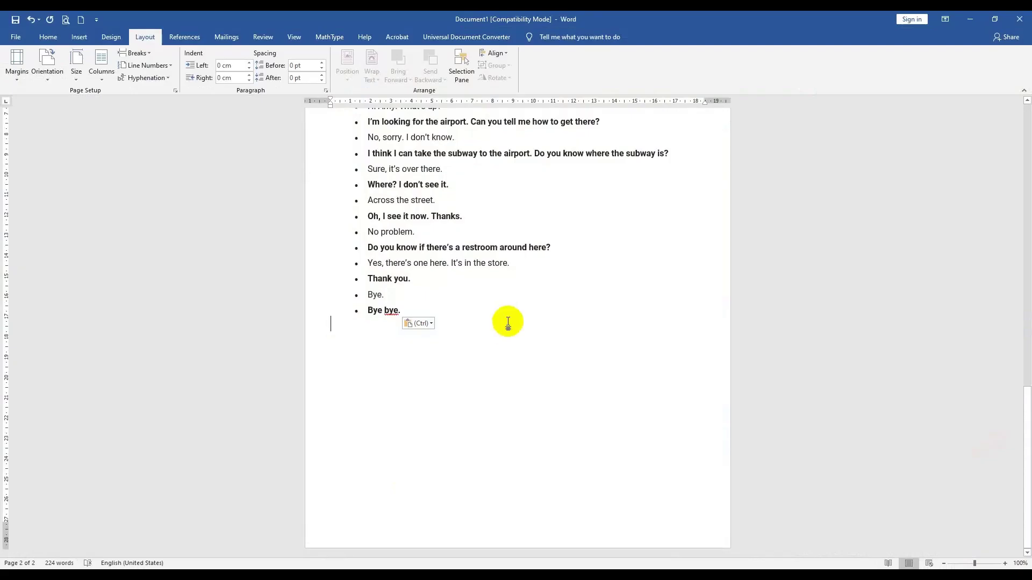
Step: Select the 'Hello.' line in the Word lesson document
scroll(502, 323, up, 10)
scroll(500, 320, up, 4)
triple_click(370, 214)
key(ctrl+c)
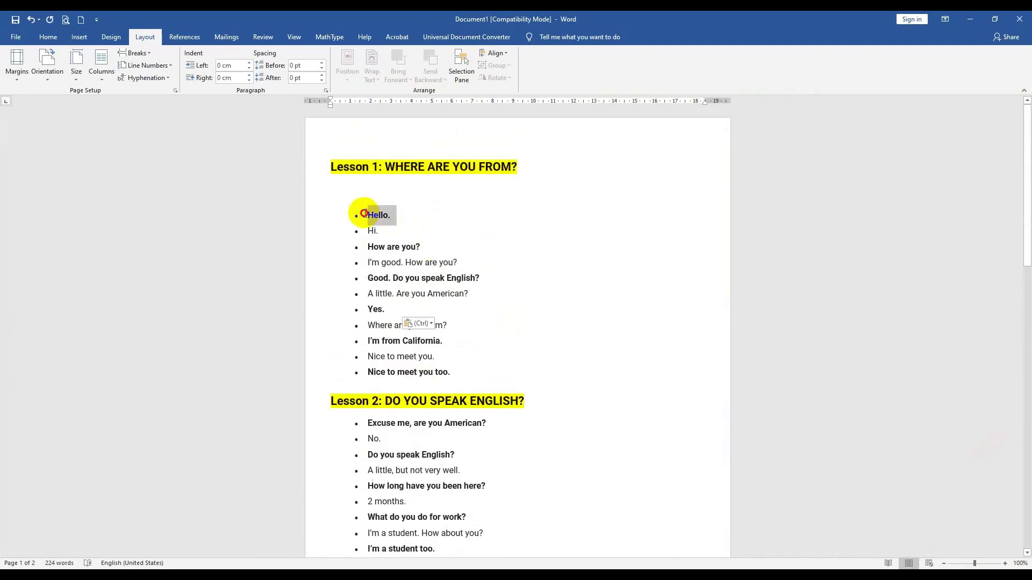
click(997, 20)
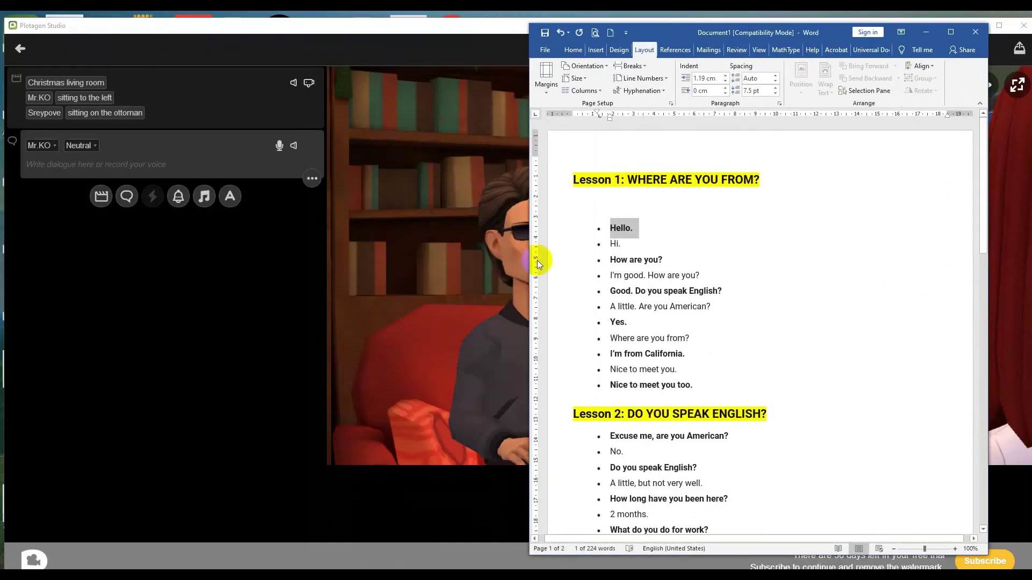
Step: Paste 'Hello.' into Mr.KO's dialogue line
click(928, 32)
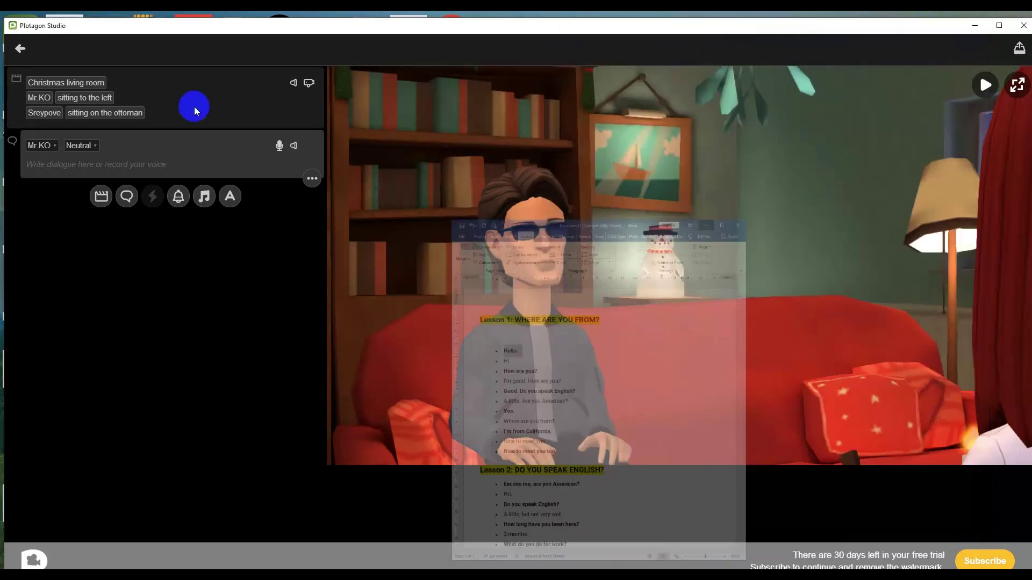
click(43, 166)
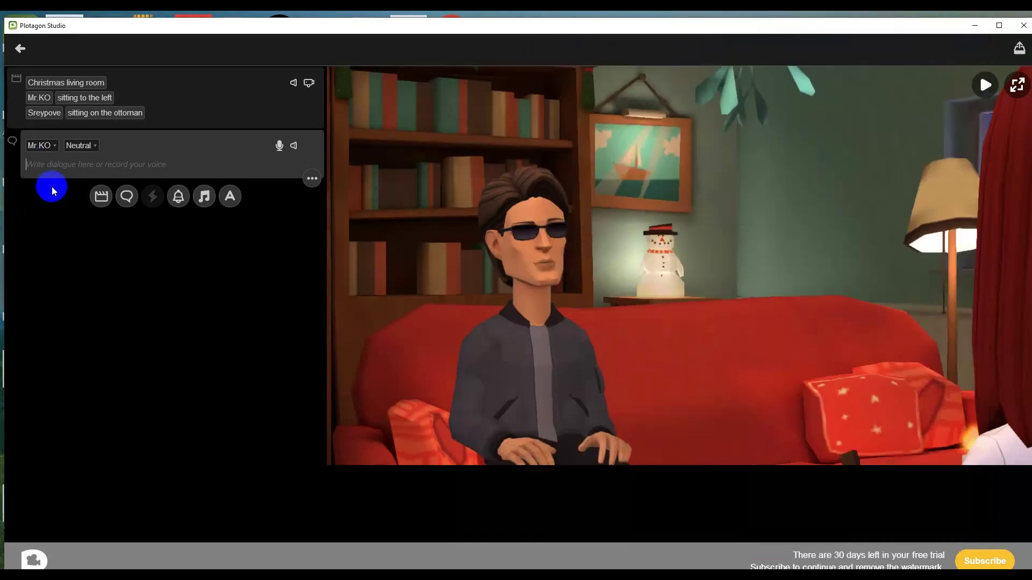
key(ctrl+v)
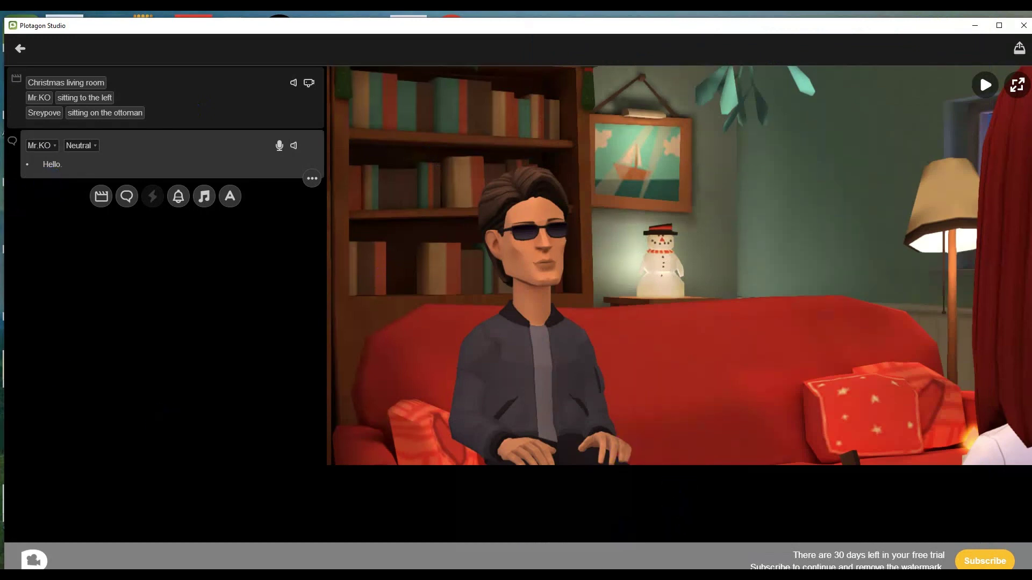
Step: Browse the line's emotion list, leaving it on Neutral
click(75, 147)
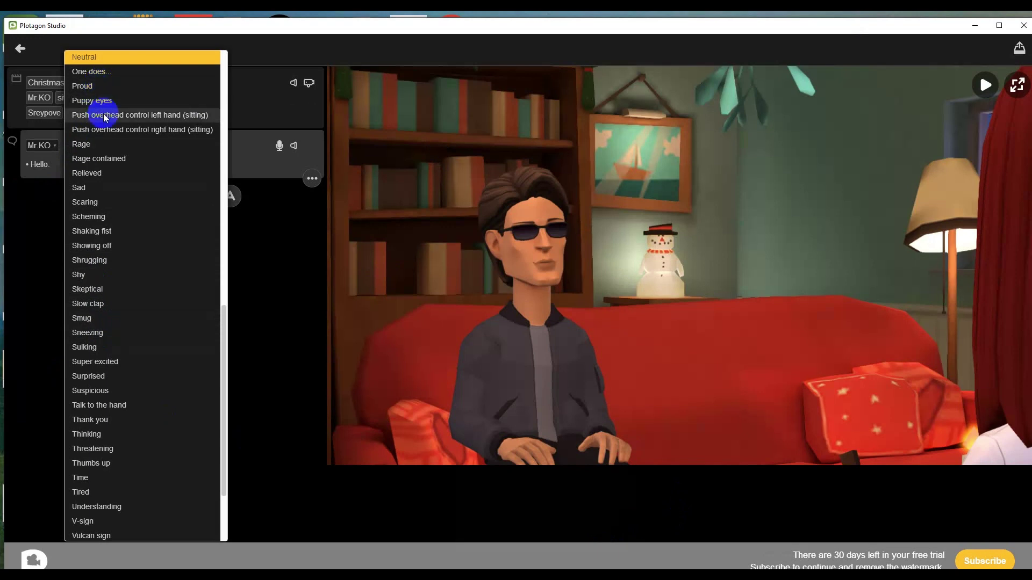
scroll(103, 357, down, 3)
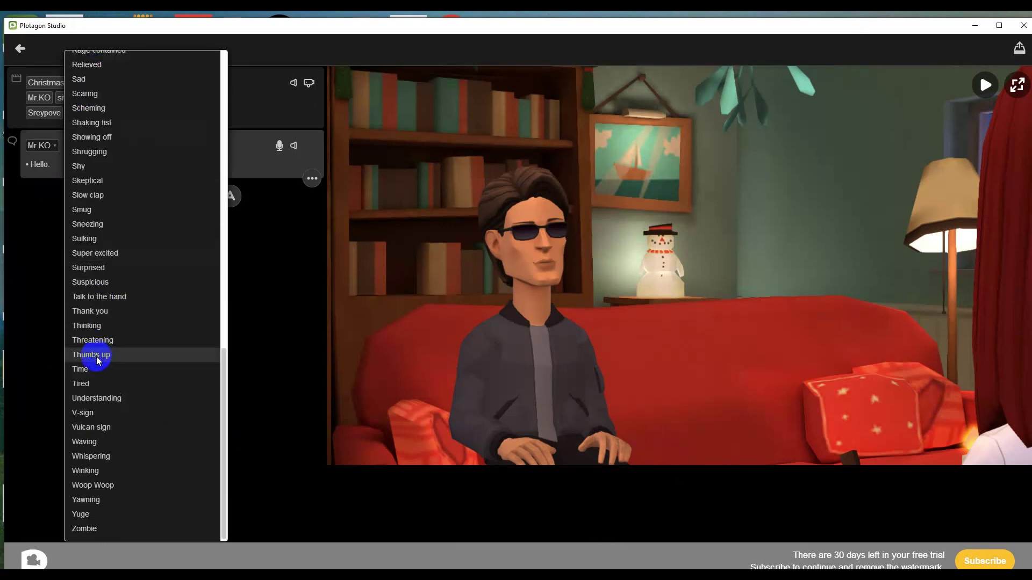
scroll(101, 258, up, 10)
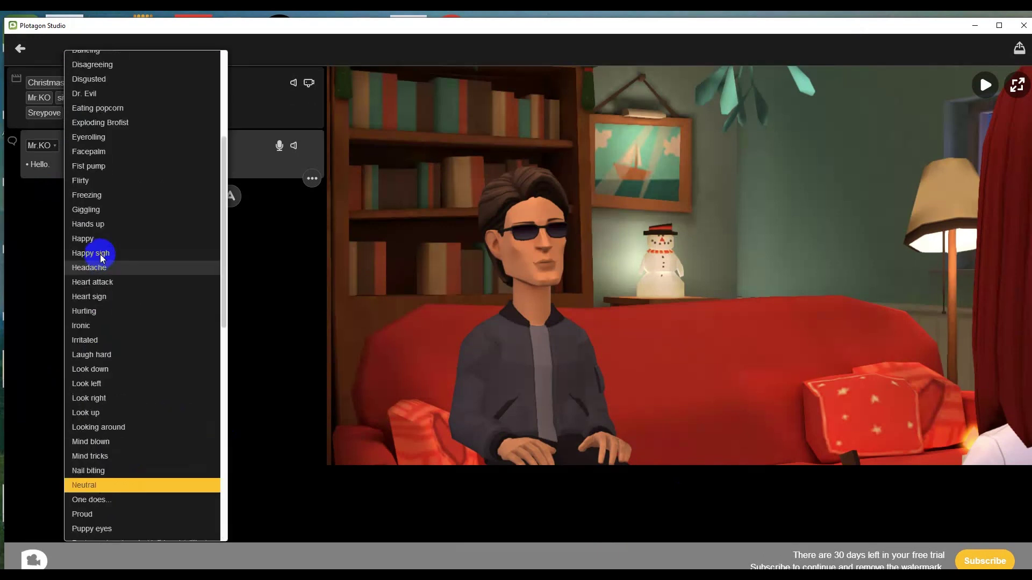
scroll(101, 241, up, 5)
scroll(107, 226, up, 1)
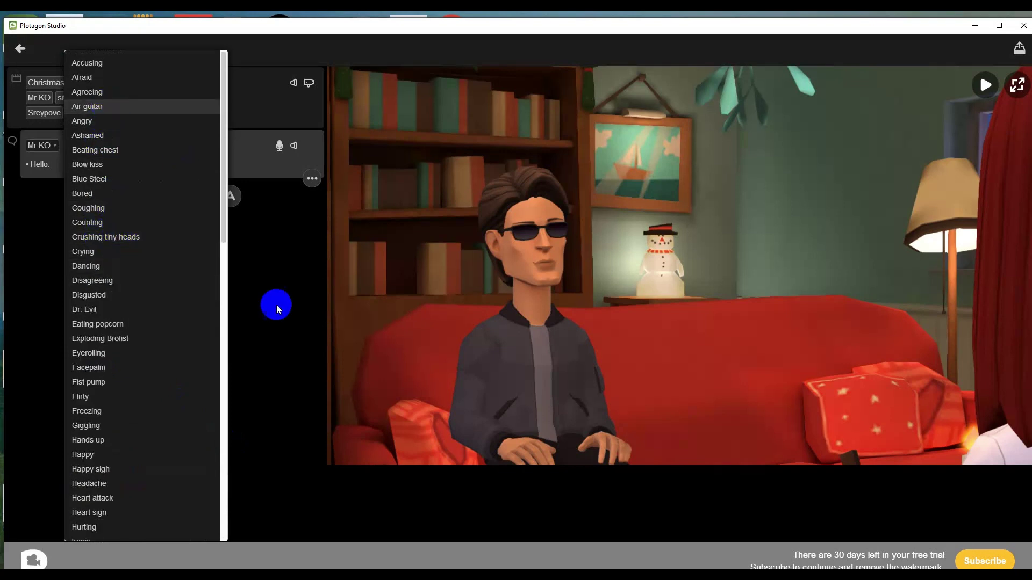
click(262, 297)
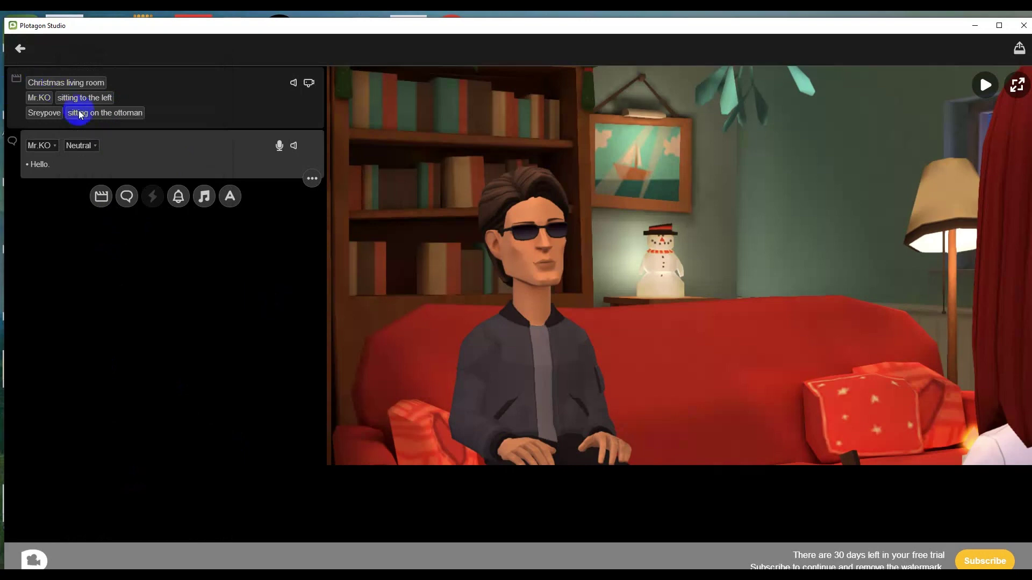
click(81, 145)
scroll(114, 363, down, 3)
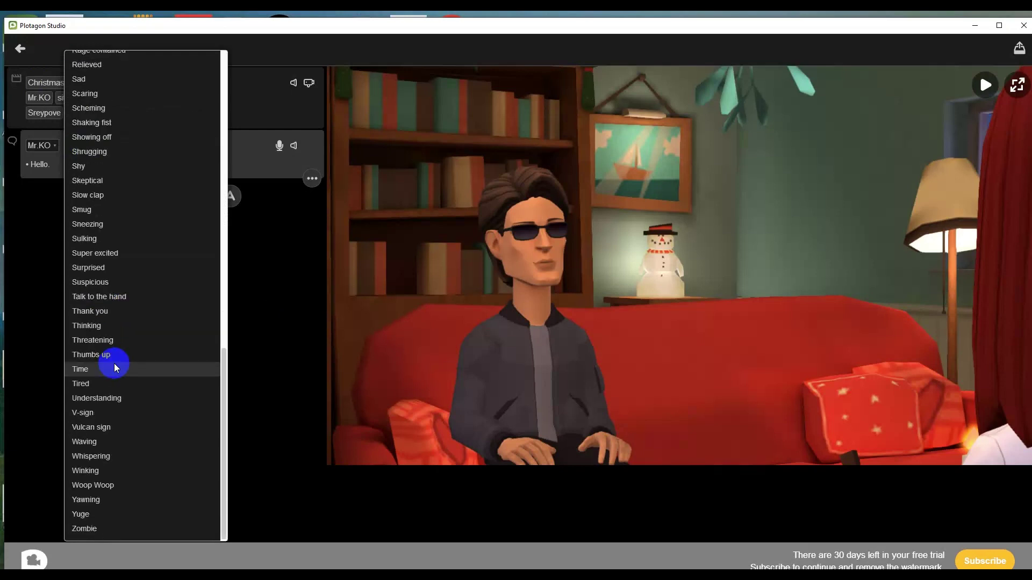
Step: Set Mr.KO's 'Hello.' line to Waving, preview its voice, and add an empty line
click(85, 441)
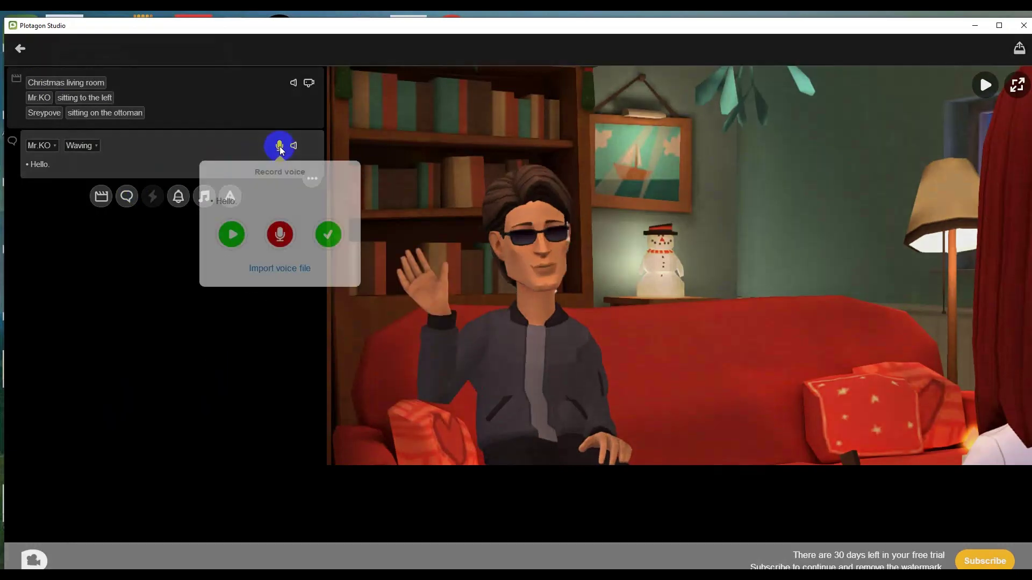
click(231, 234)
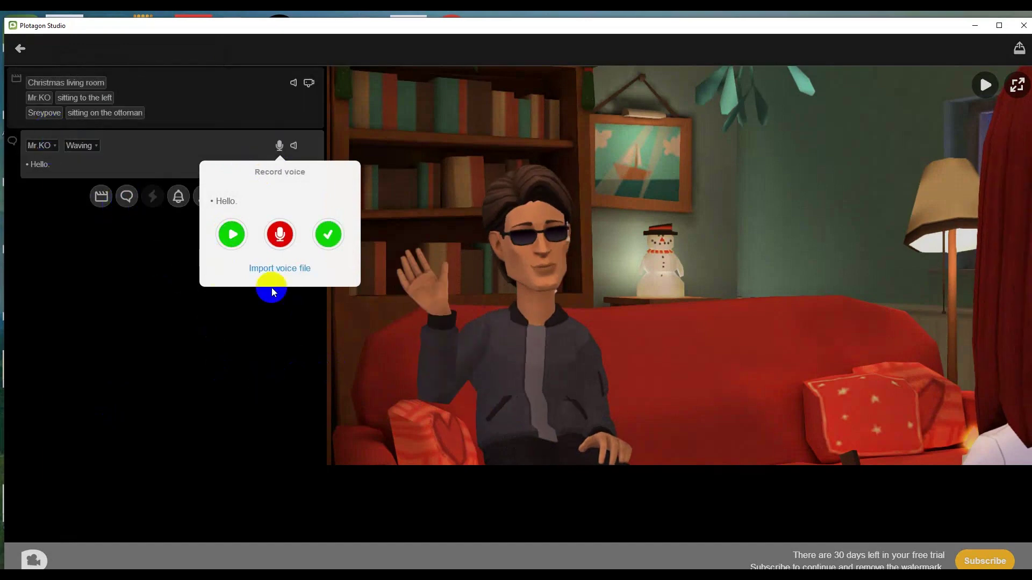
click(327, 233)
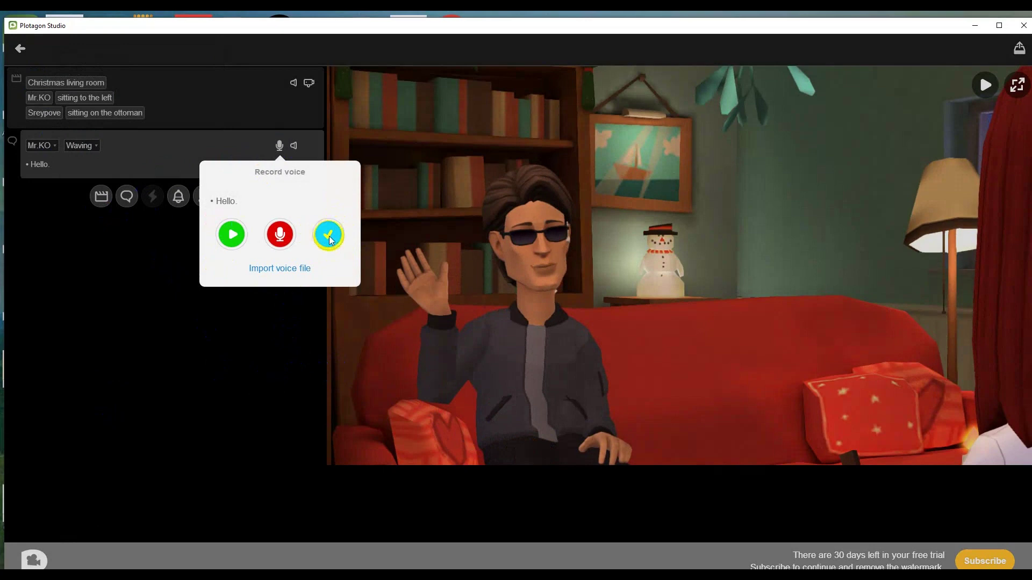
click(129, 198)
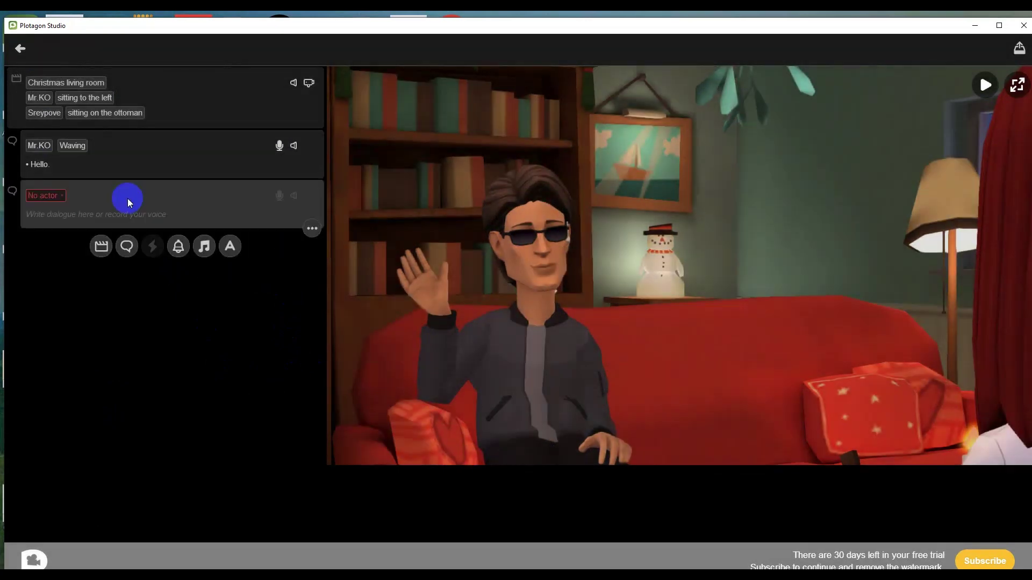
Step: Give the new line to Sreypove saying 'Hello.' with Yawning, and preview it
click(40, 197)
click(51, 232)
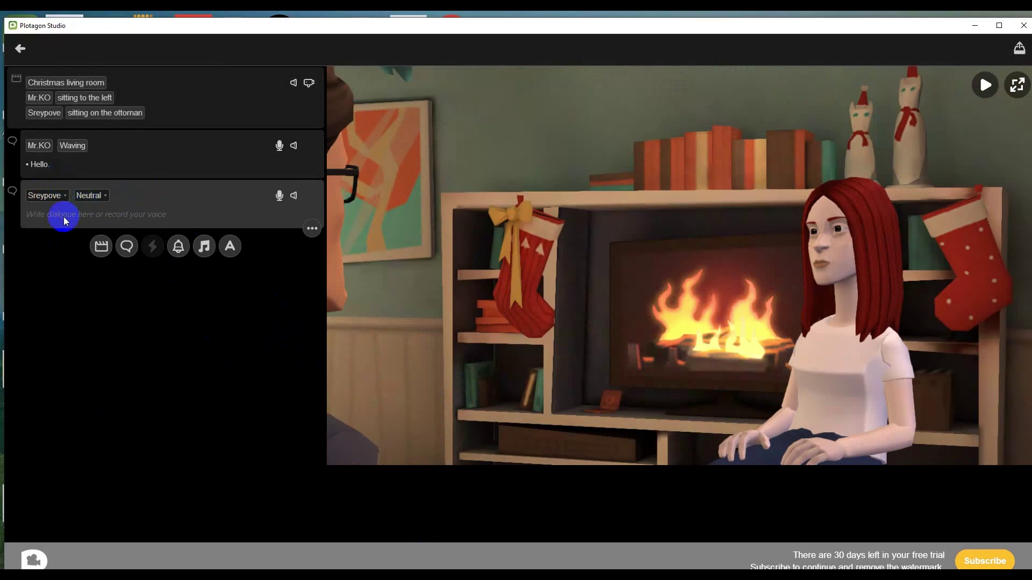
text(Hello.)
click(85, 196)
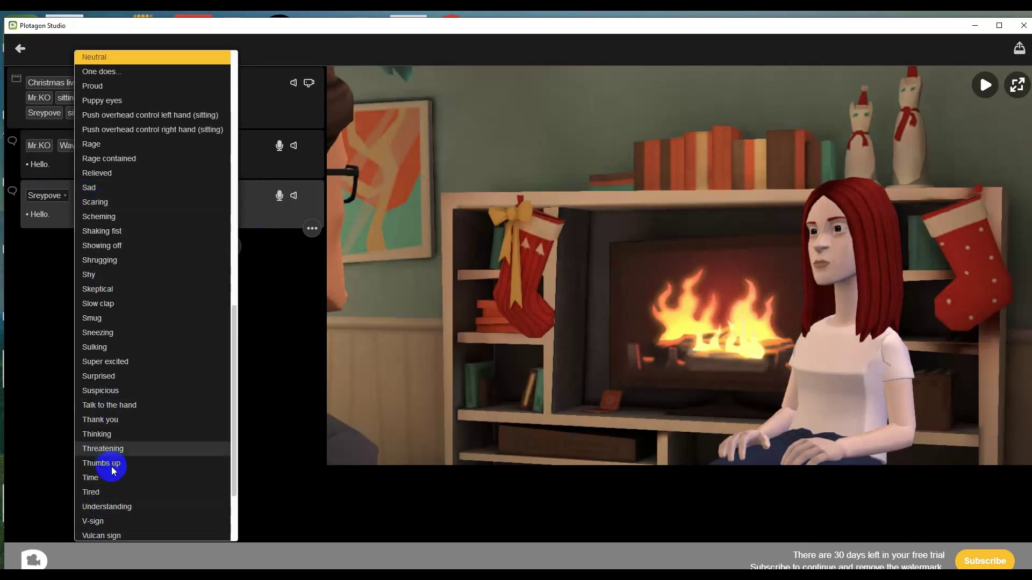
scroll(112, 468, down, 3)
click(114, 485)
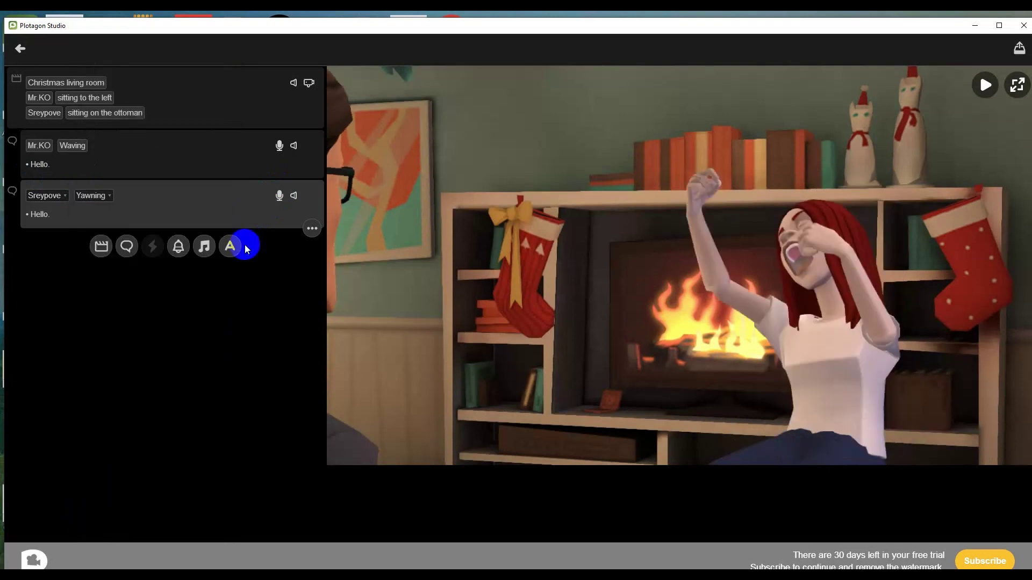
click(279, 195)
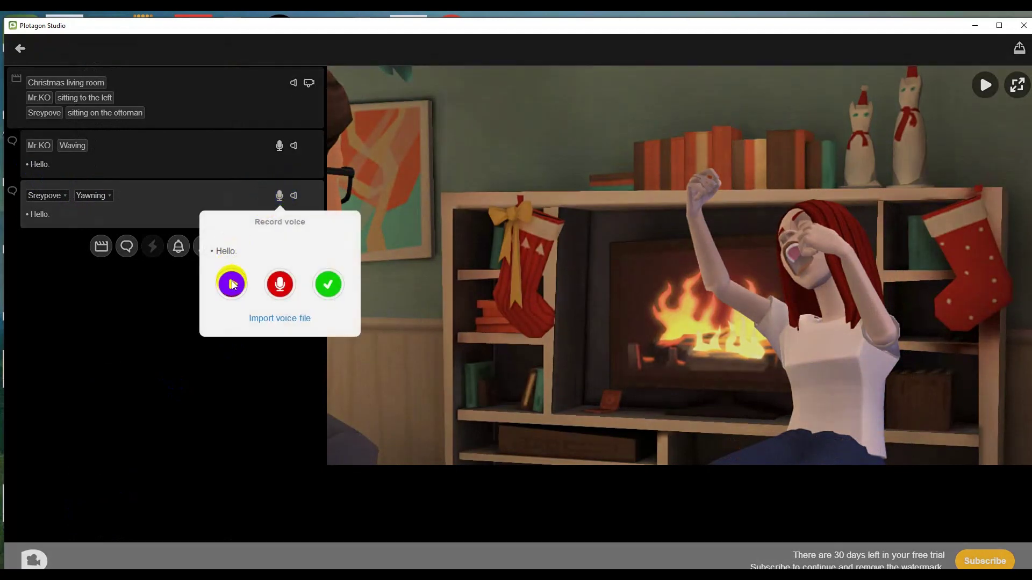
click(232, 285)
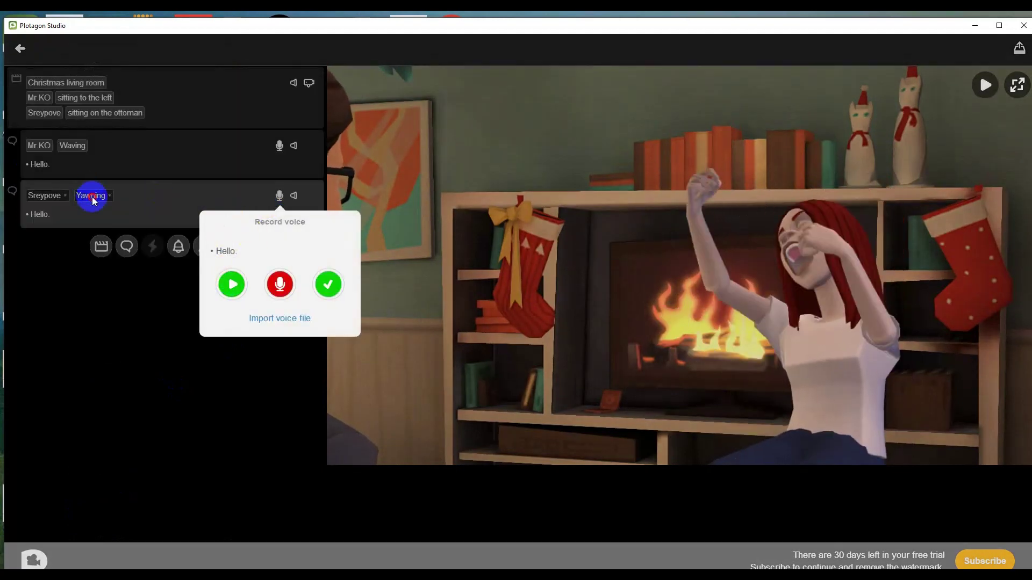
click(328, 284)
Step: Change Sreypove's expression to Waving and preview the line again
click(92, 197)
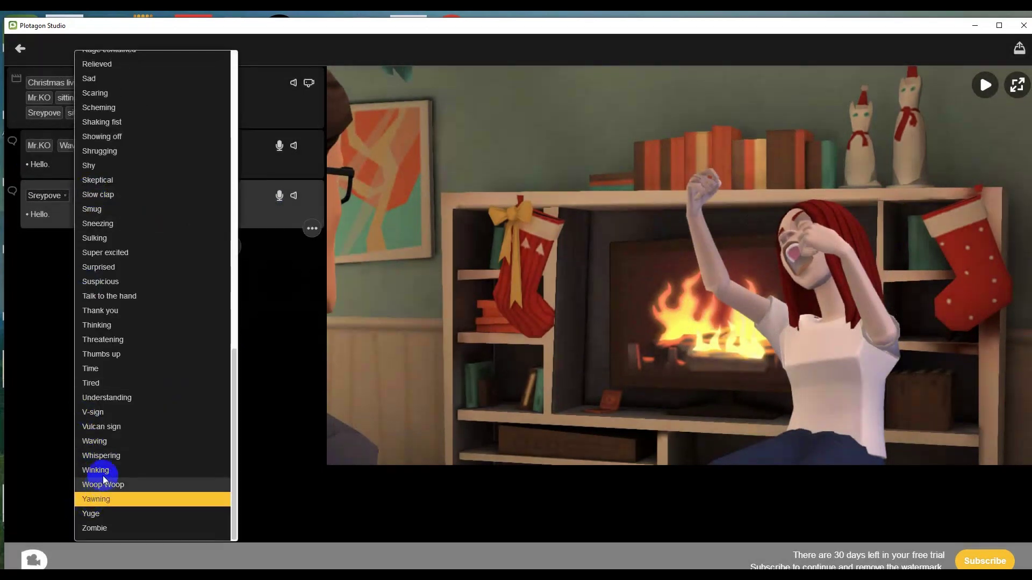
click(97, 442)
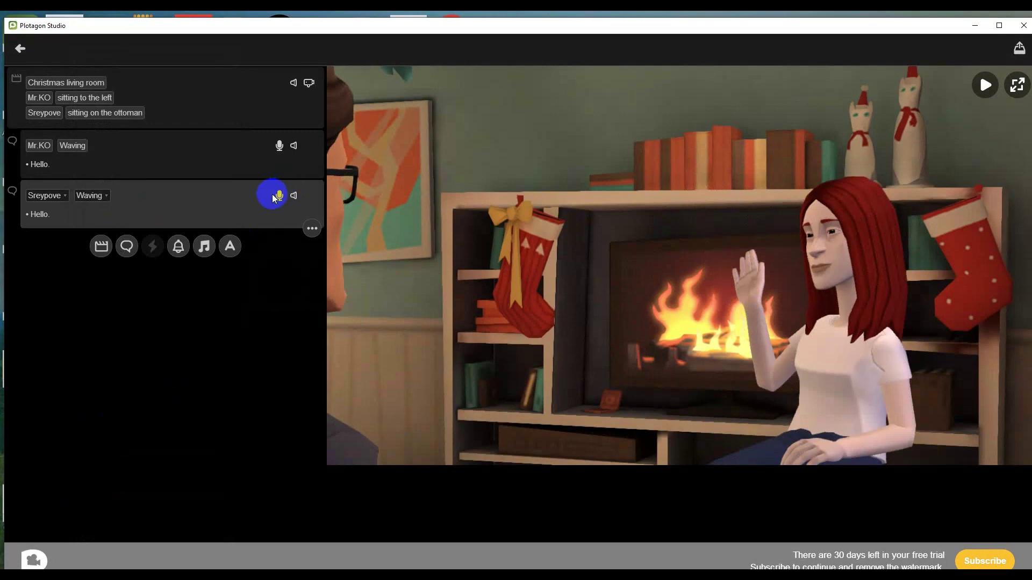
click(277, 197)
click(231, 284)
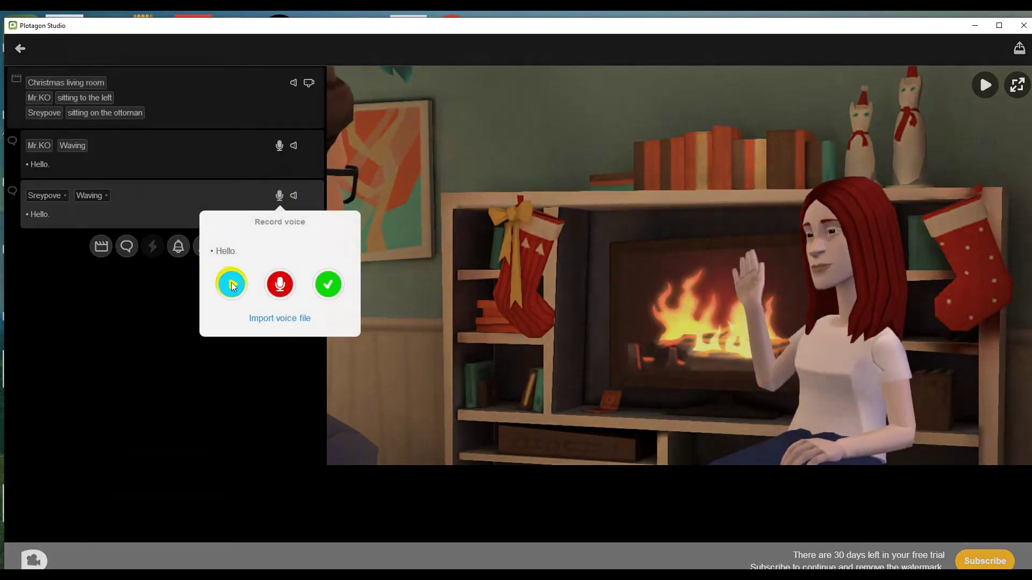
click(101, 226)
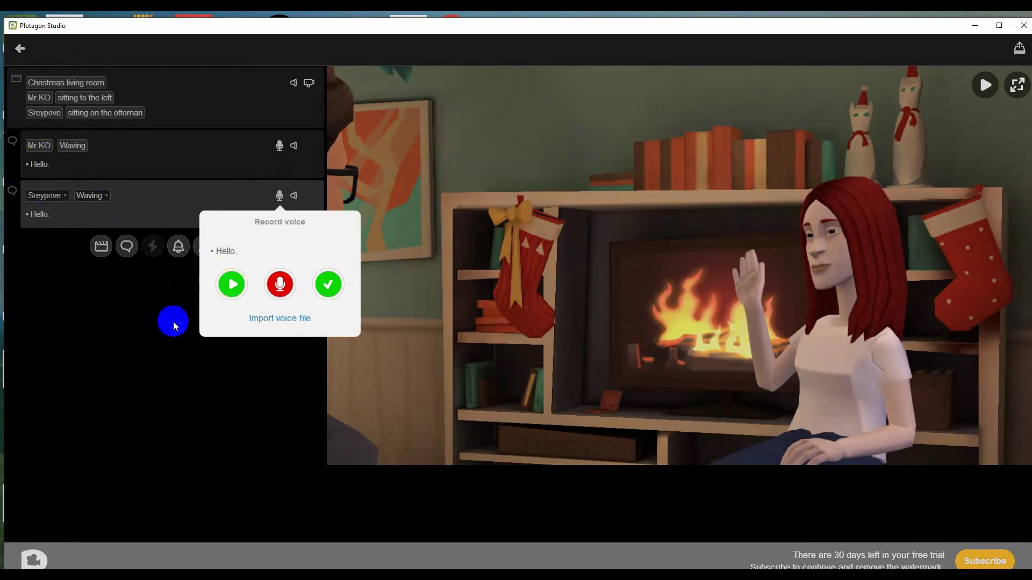
click(331, 287)
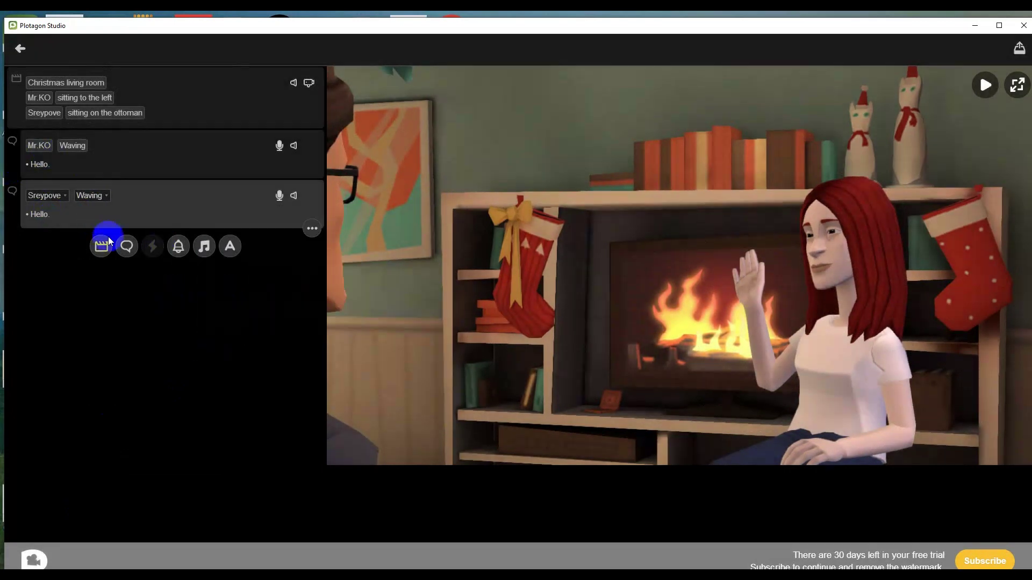
Step: Add Mr.KO's line 'How are you?' copied from the lesson and preview its voice
click(124, 246)
click(45, 246)
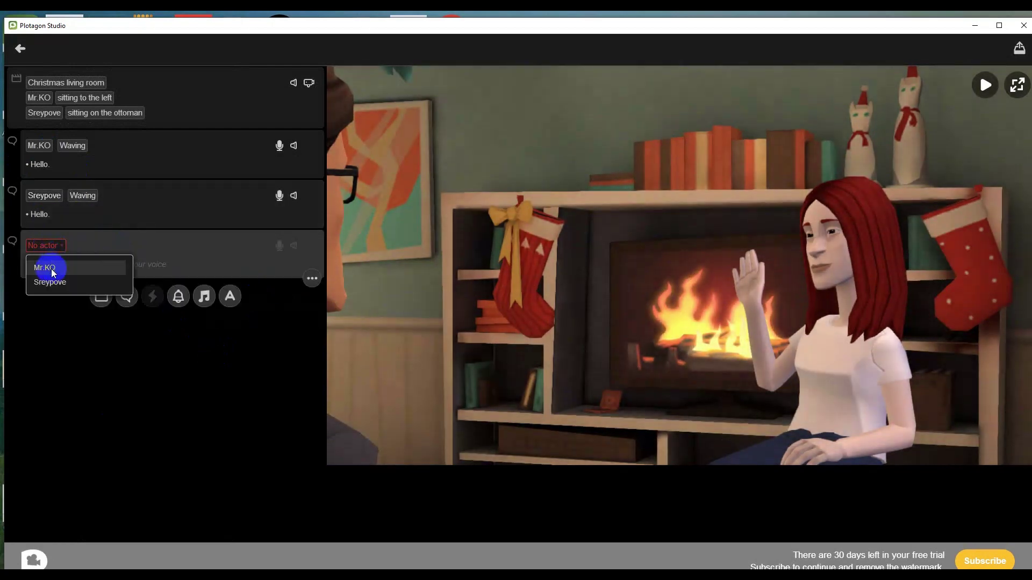
click(48, 266)
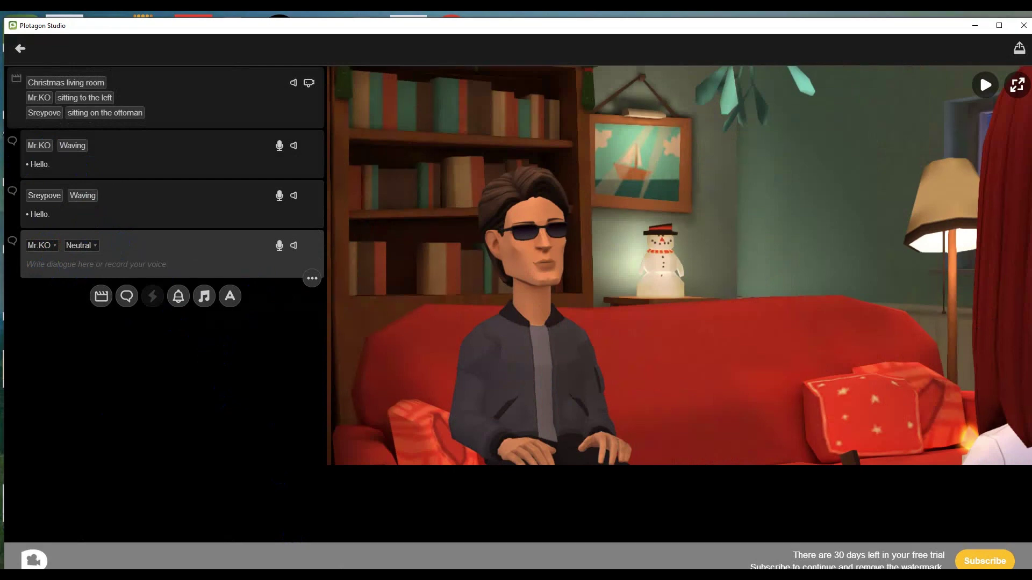
key(alt+Tab)
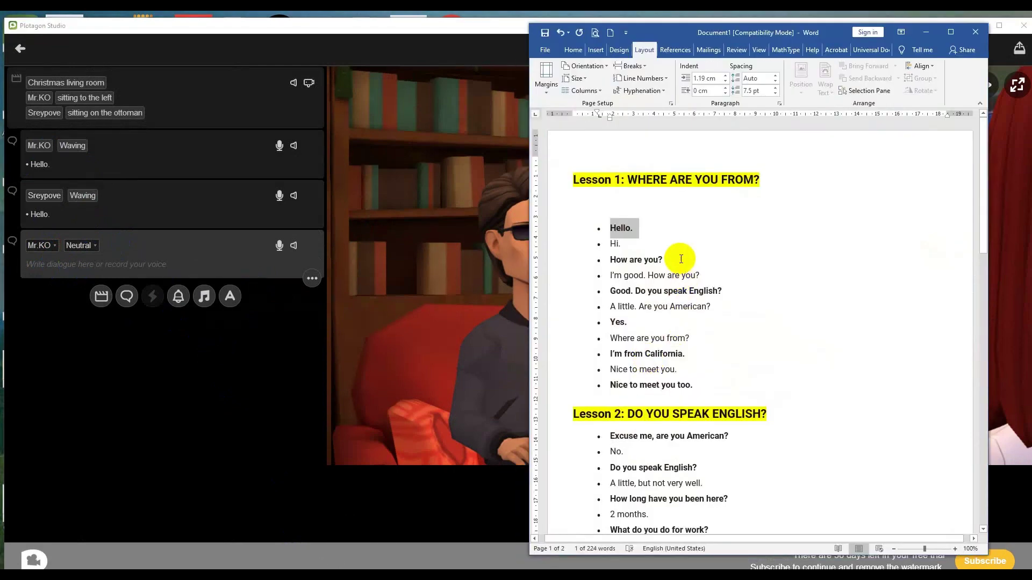
click(664, 261)
drag(664, 261, 610, 261)
key(ctrl+c)
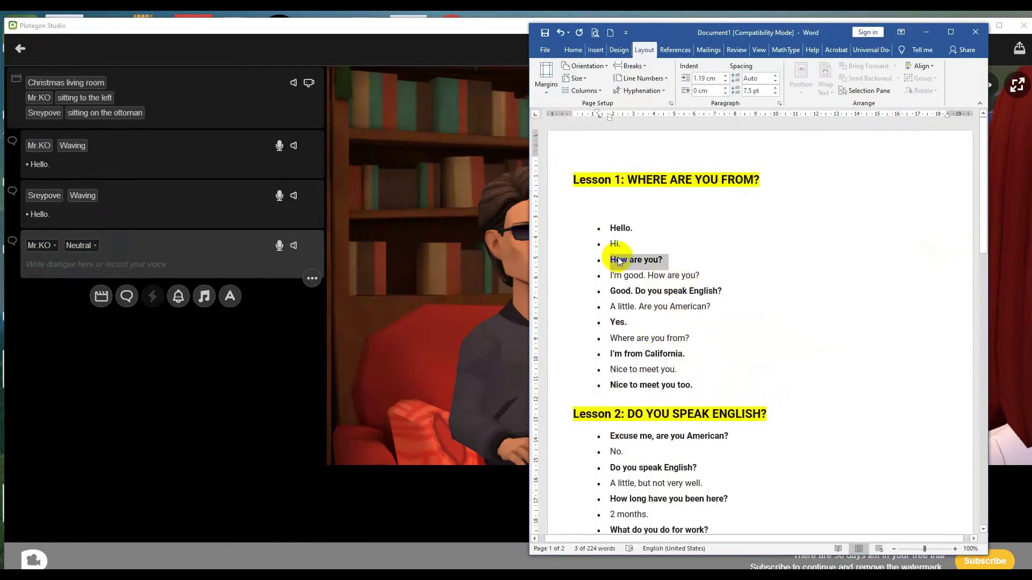
click(105, 273)
click(52, 268)
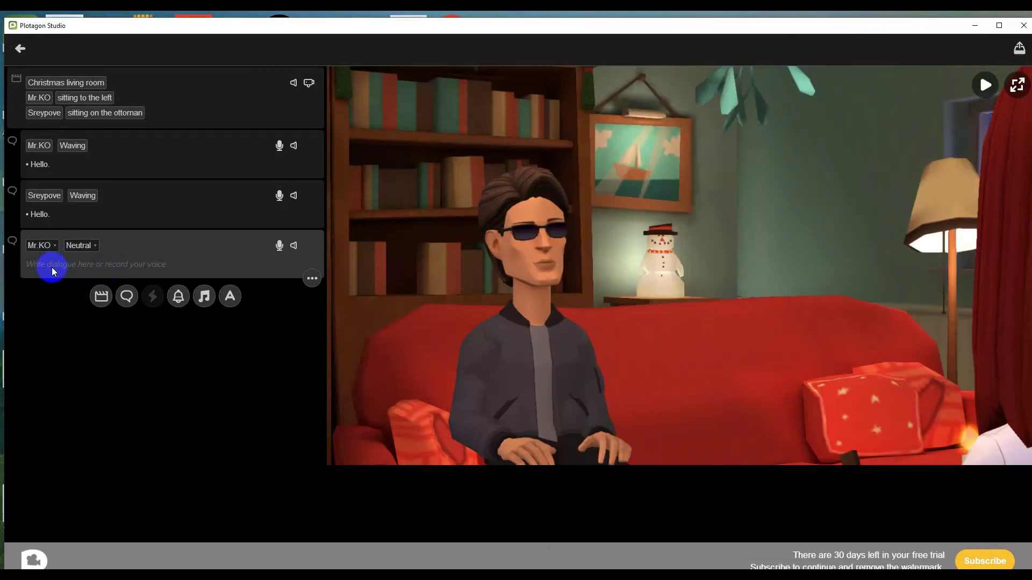
key(ctrl+v)
click(279, 245)
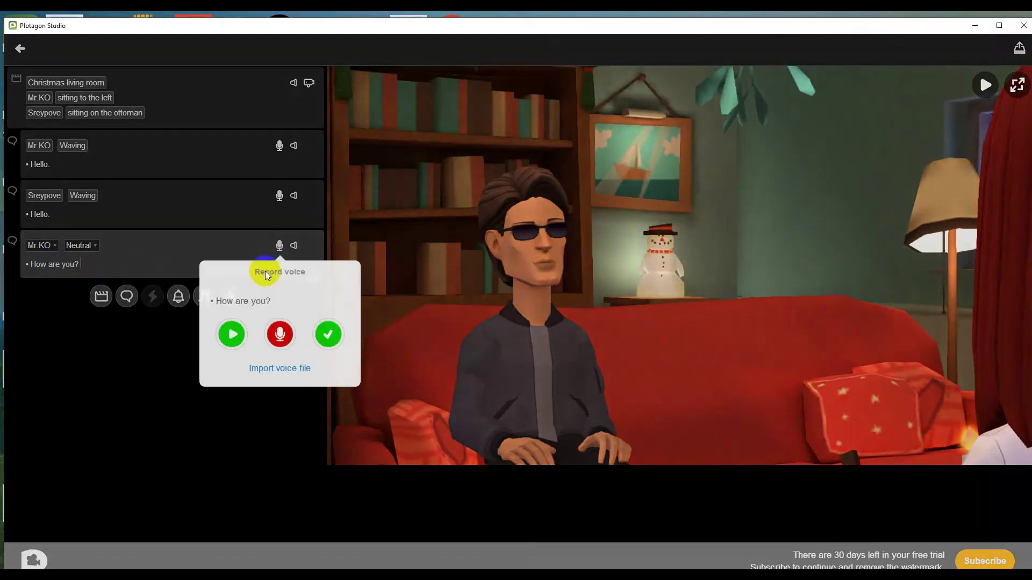
click(231, 334)
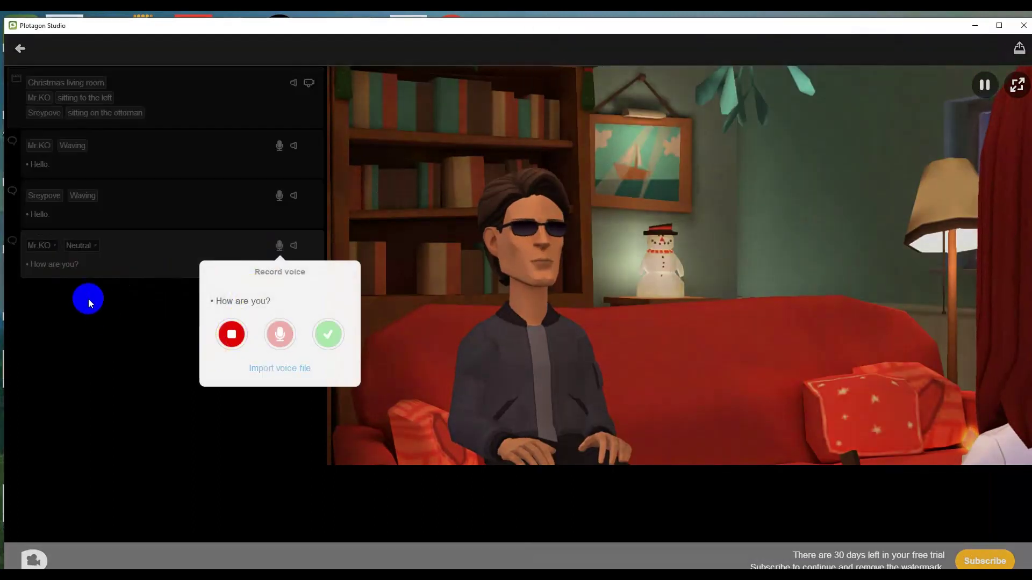
click(324, 340)
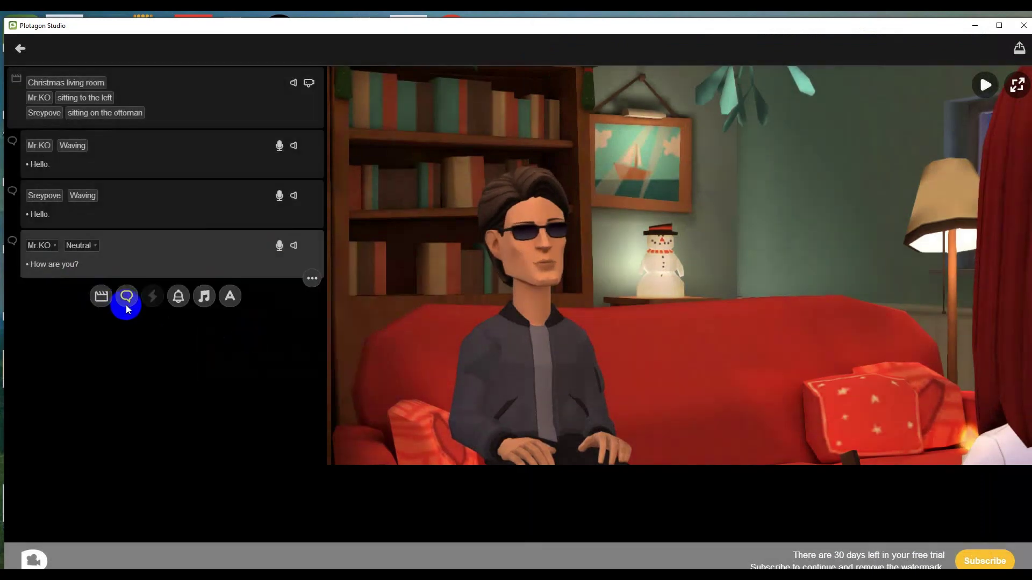
Step: Add Sreypove's reply 'I'm good. How are you?', preview it, and add another empty line
click(128, 298)
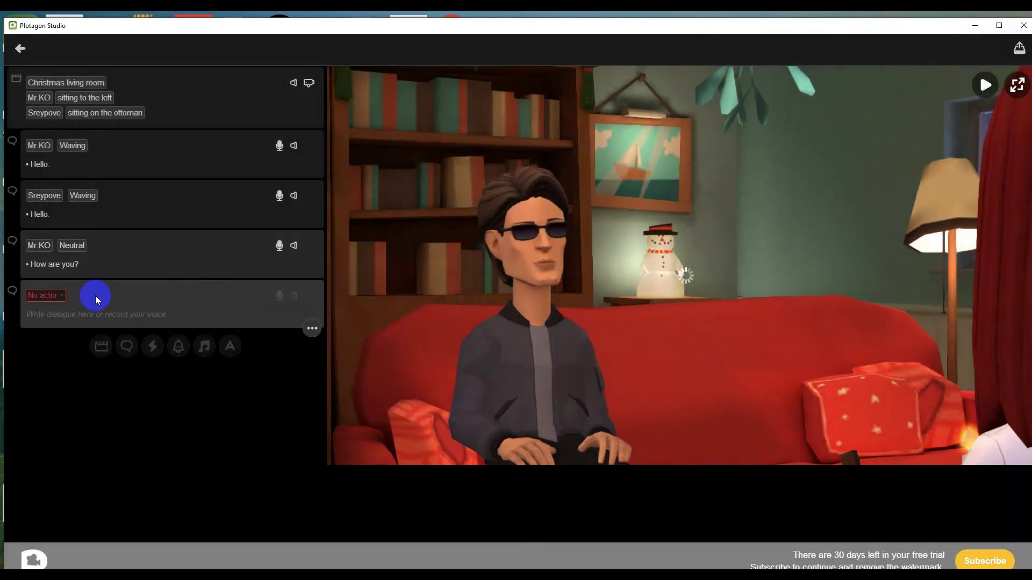
click(44, 295)
click(50, 332)
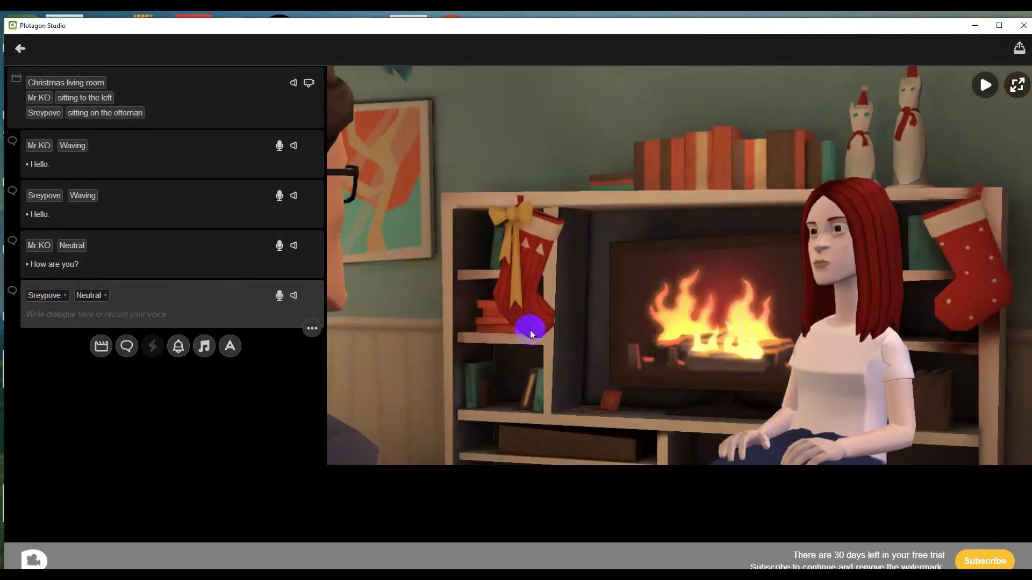
click(363, 543)
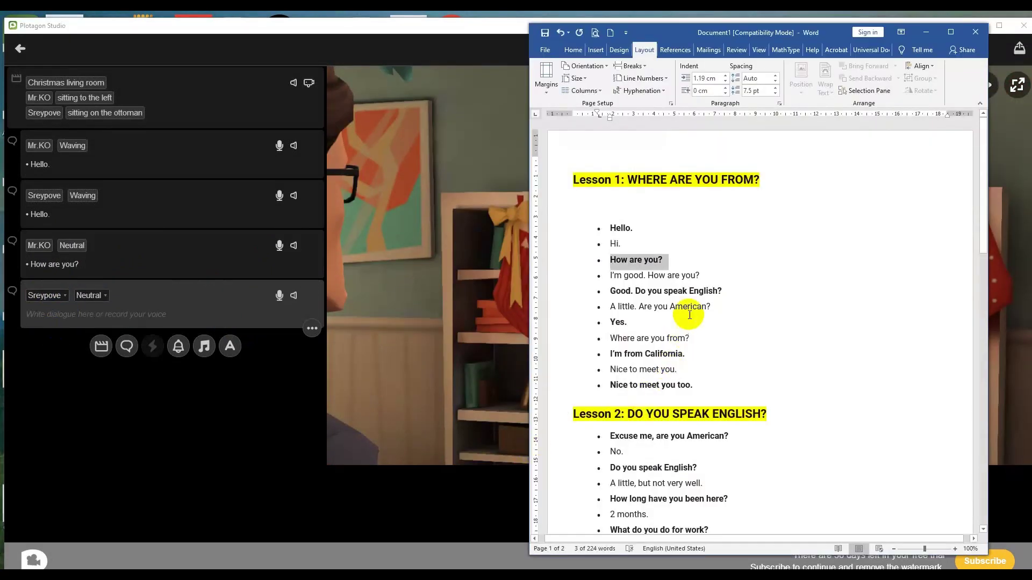
click(705, 274)
drag(700, 276, 604, 277)
key(ctrl+c)
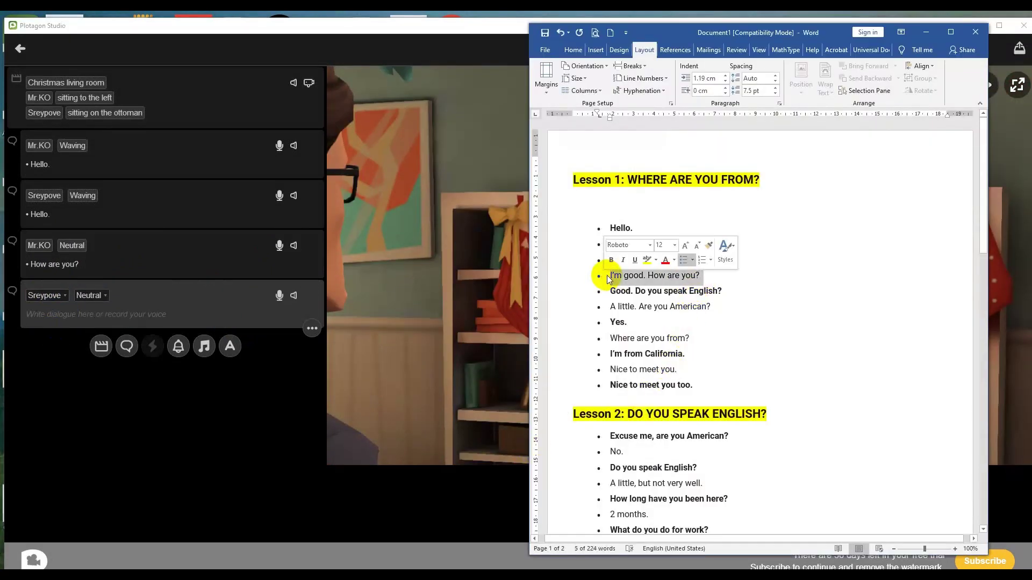
click(82, 319)
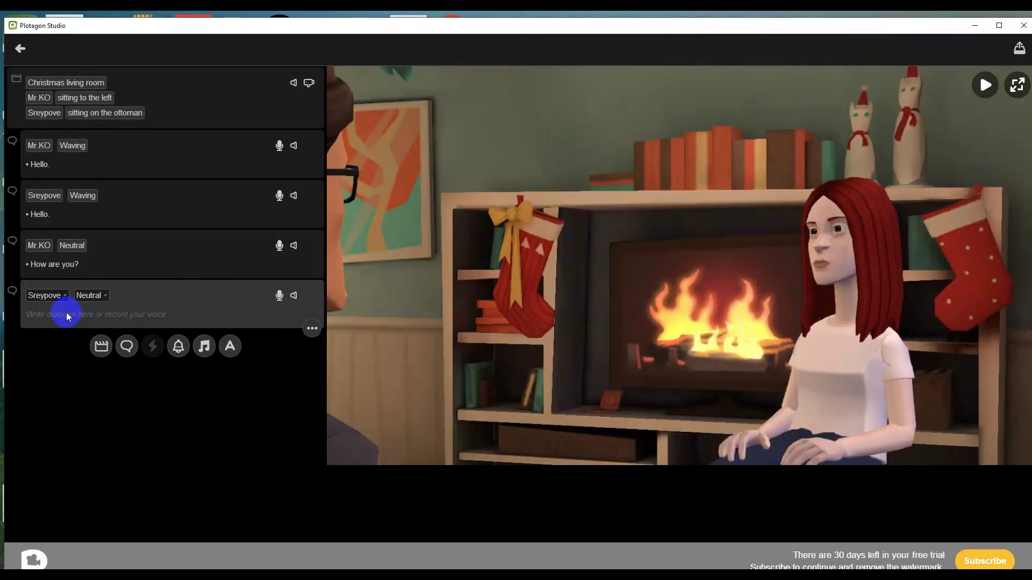
key(ctrl+v)
click(277, 301)
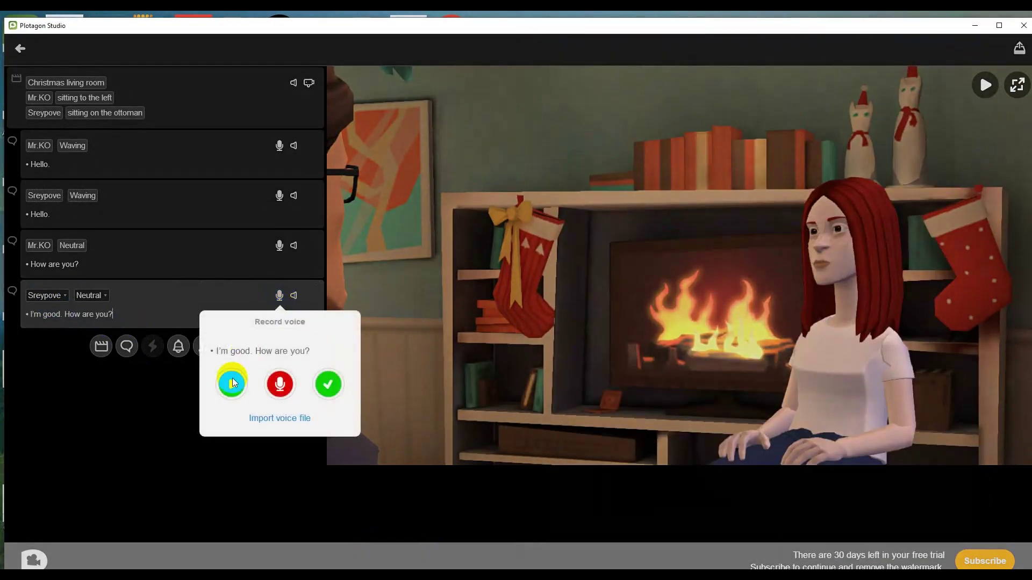
click(232, 381)
click(325, 399)
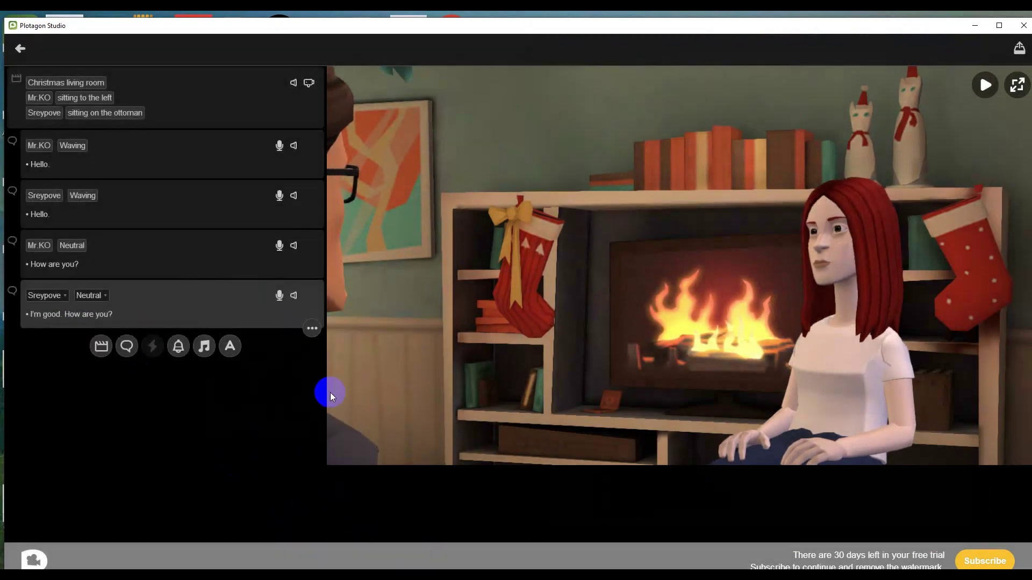
key(alt+Tab)
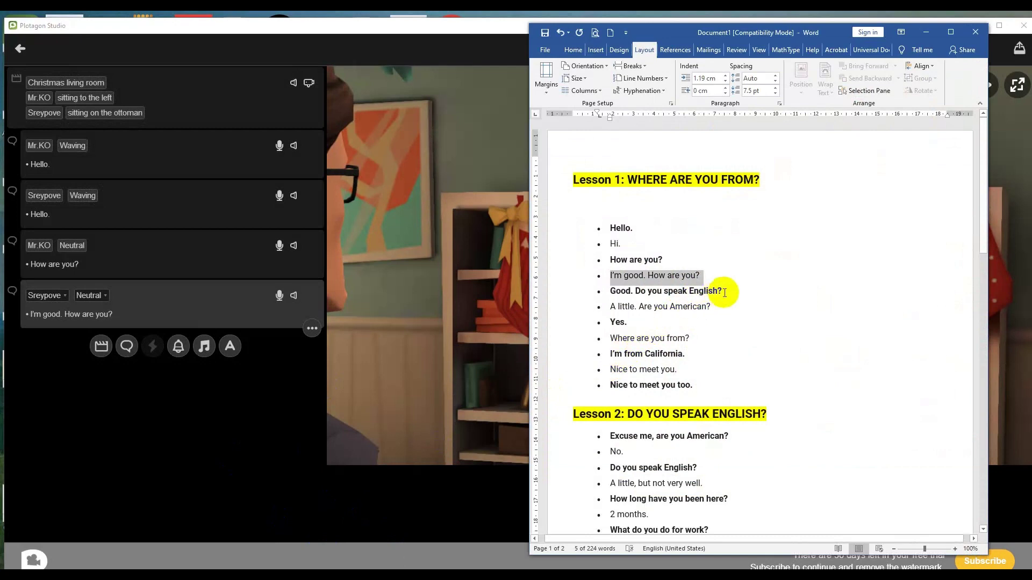
click(120, 348)
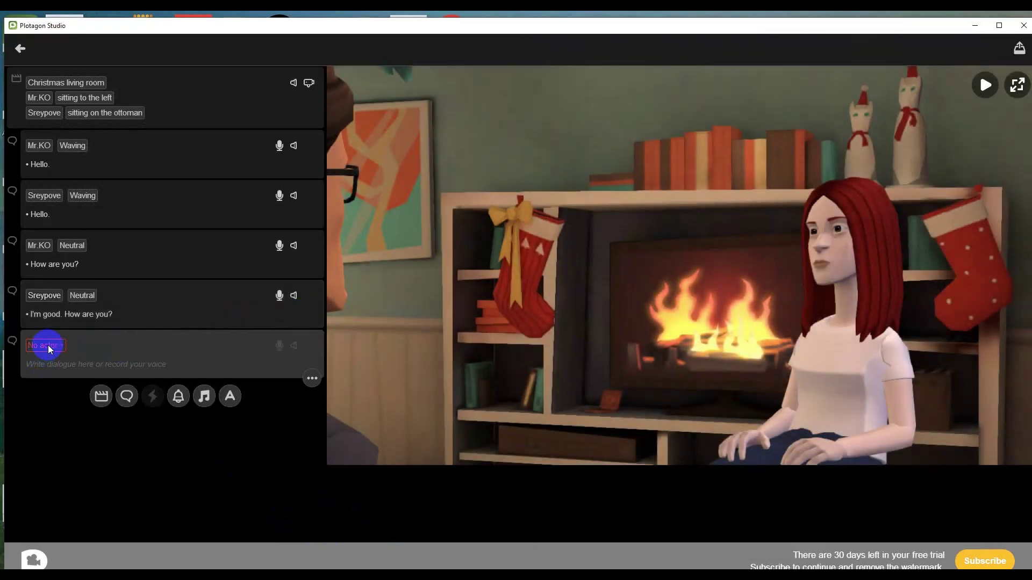
Step: Add Mr.KO's line 'Good. Do you speak English?' from the lesson and preview its voice
click(47, 347)
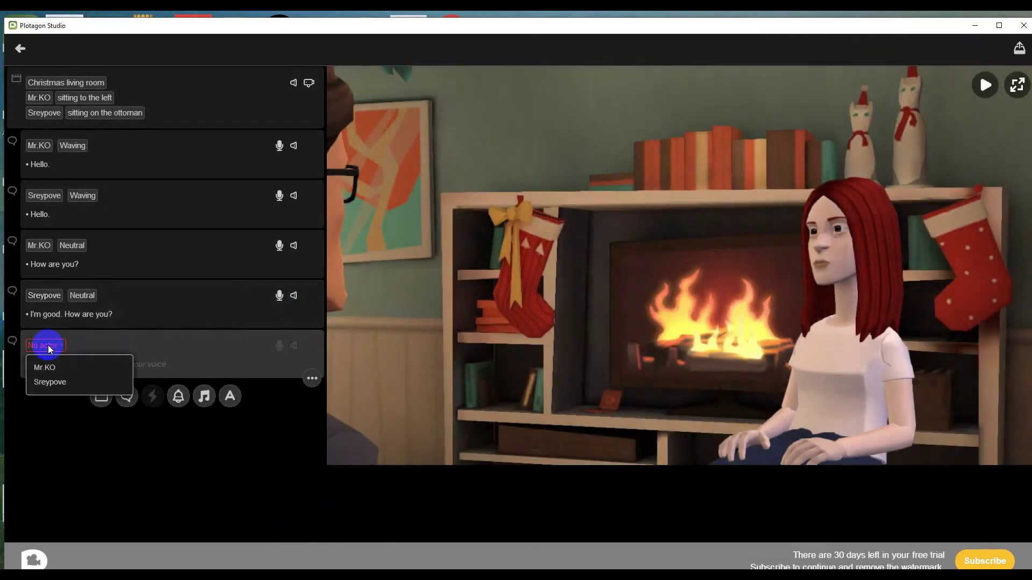
click(40, 364)
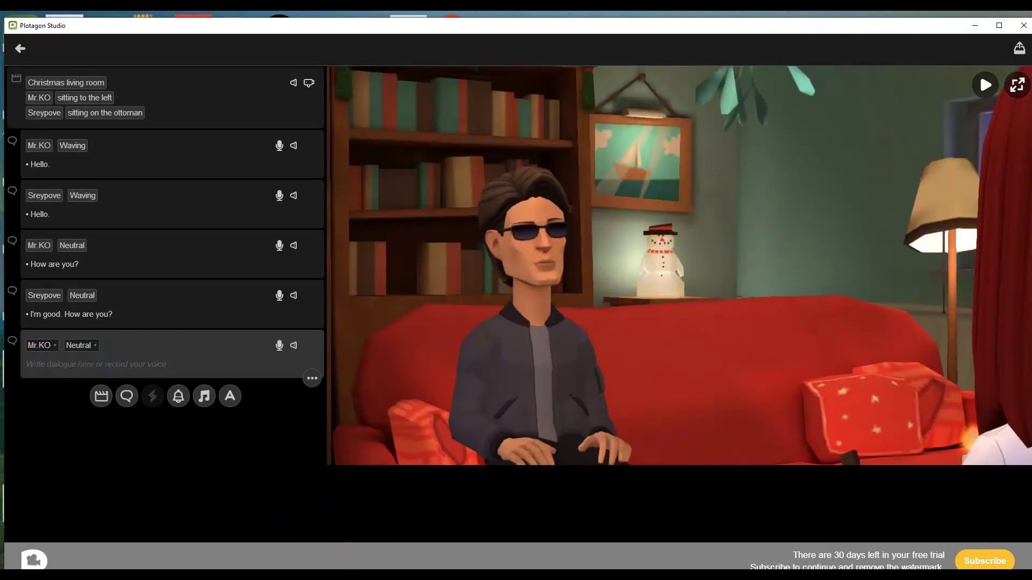
key(alt+Tab)
drag(725, 290, 608, 290)
key(ctrl+c)
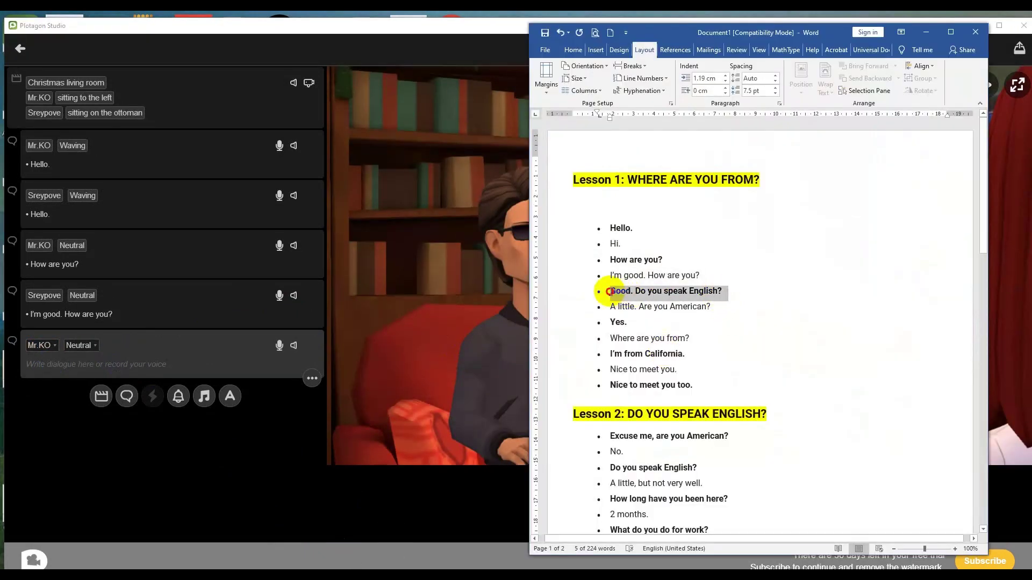
click(75, 365)
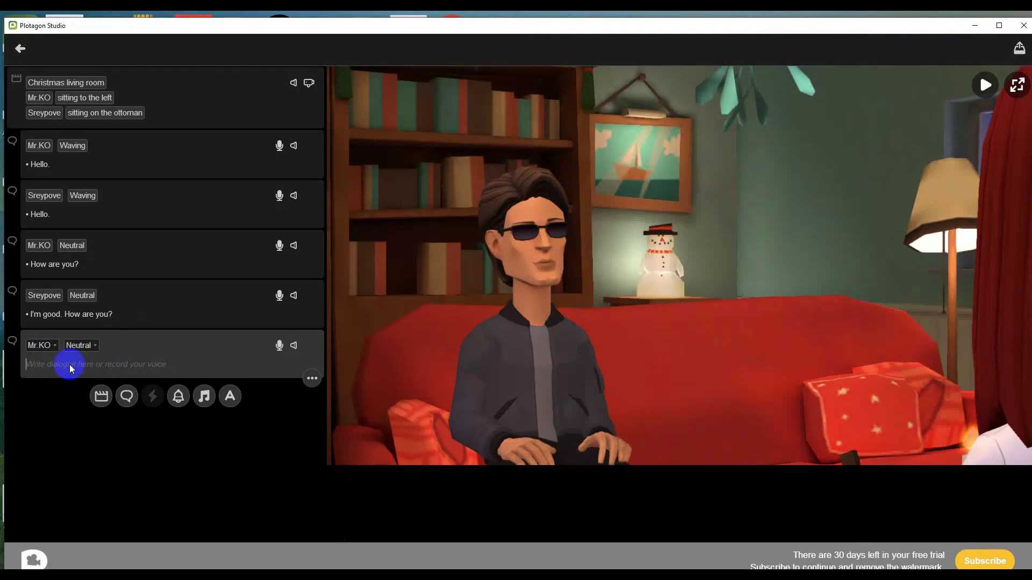
key(ctrl+v)
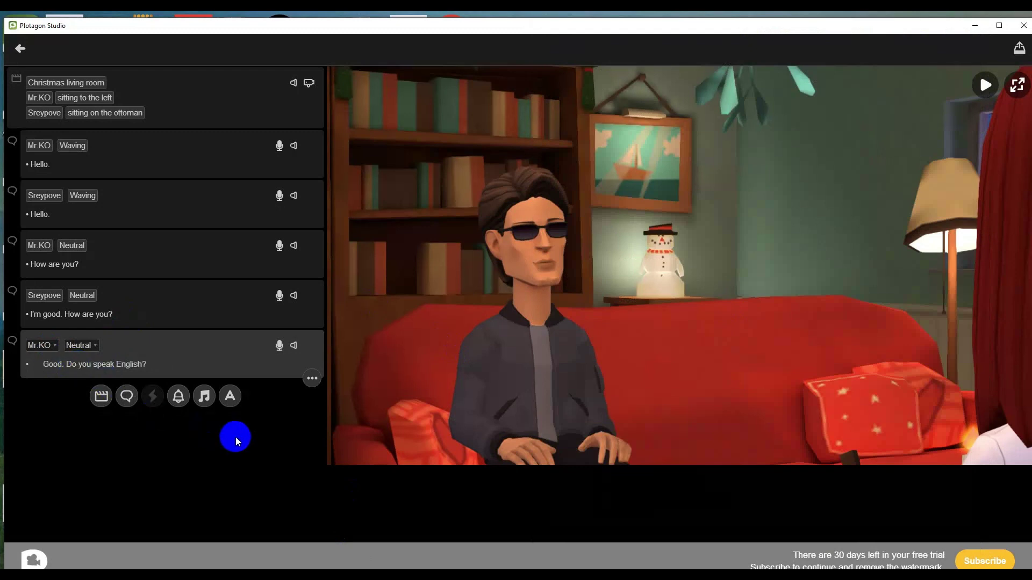
click(279, 345)
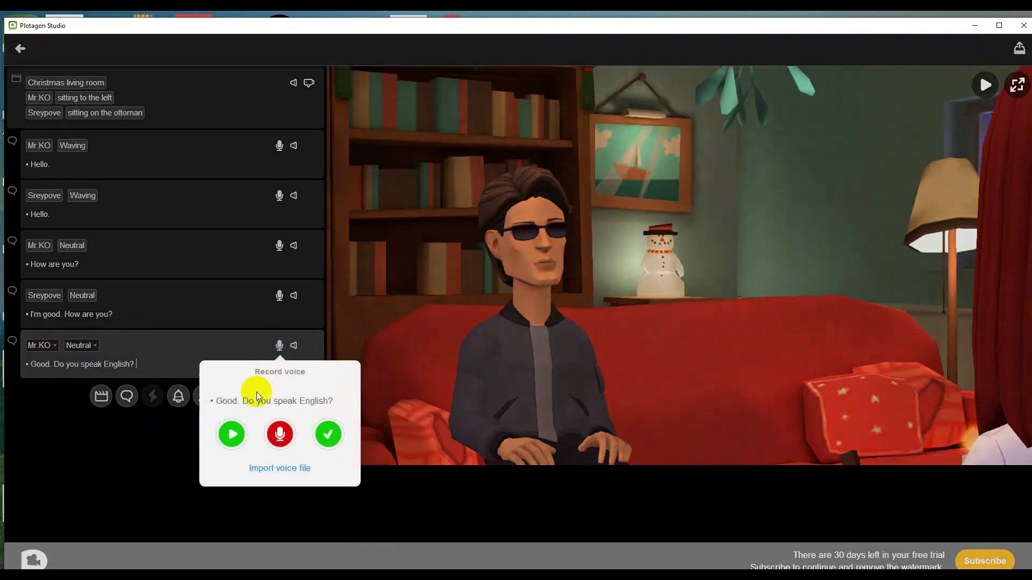
click(231, 429)
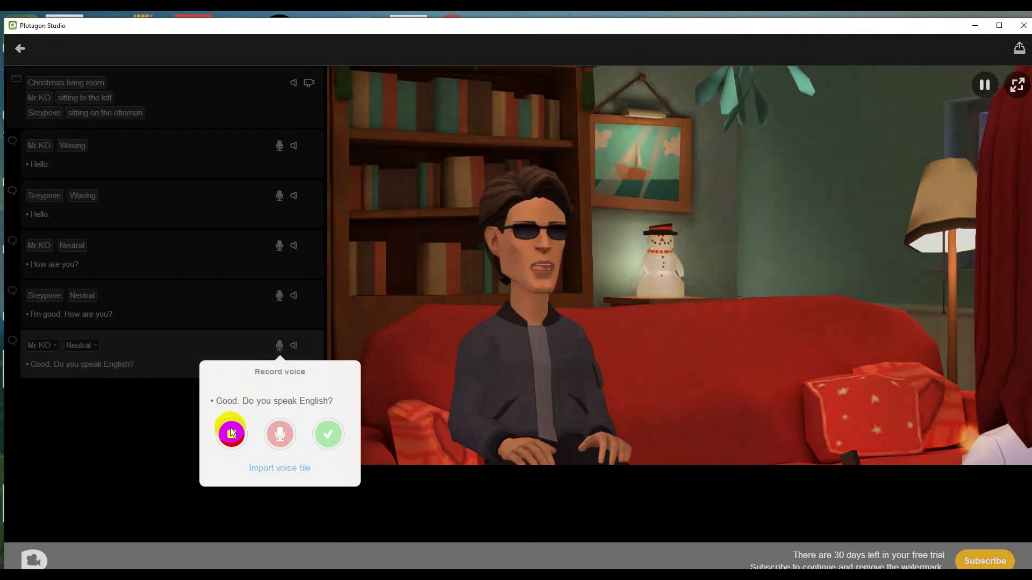
click(329, 435)
Step: Add Sreypove's reply 'A little. Are you American?', preview it, and add an empty line
click(127, 396)
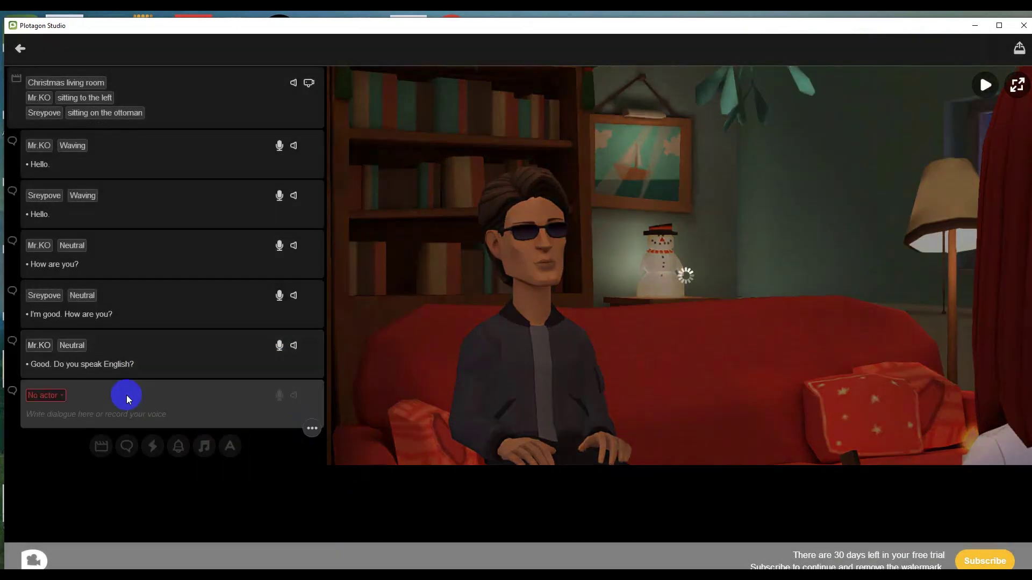
click(41, 395)
click(42, 430)
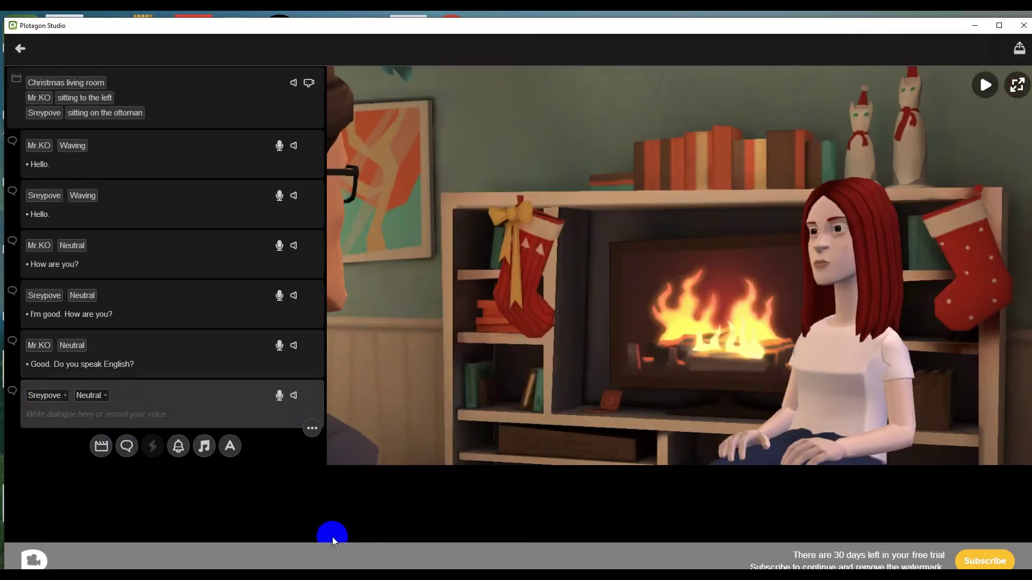
key(alt+Tab)
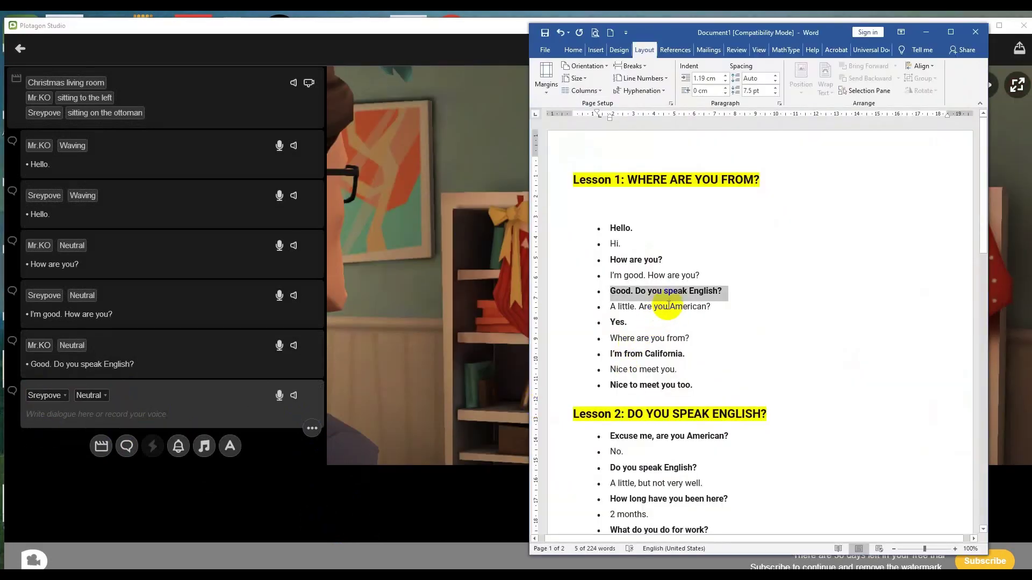
drag(713, 307, 611, 307)
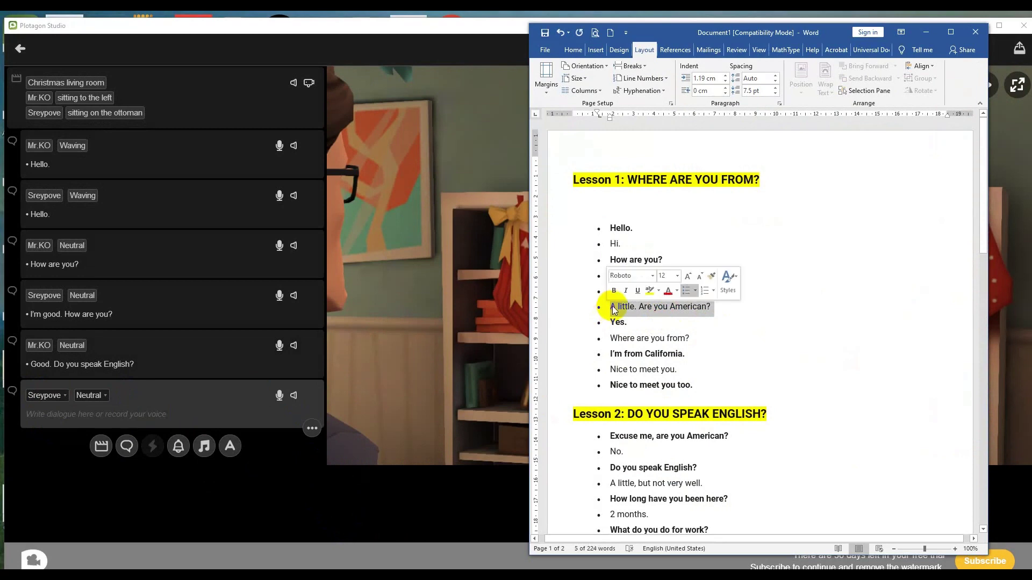
key(ctrl+c)
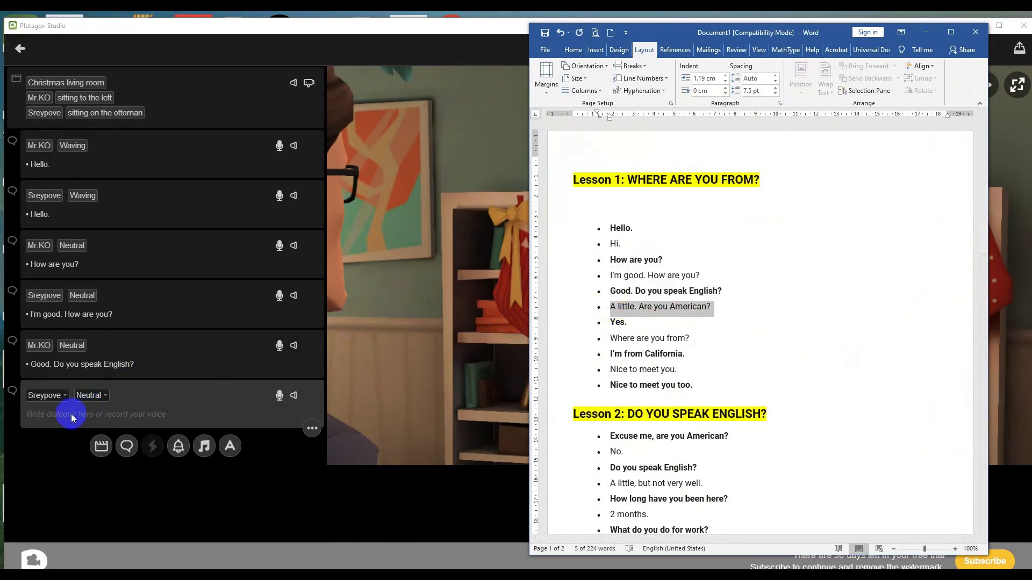
click(70, 414)
key(ctrl+v)
click(281, 396)
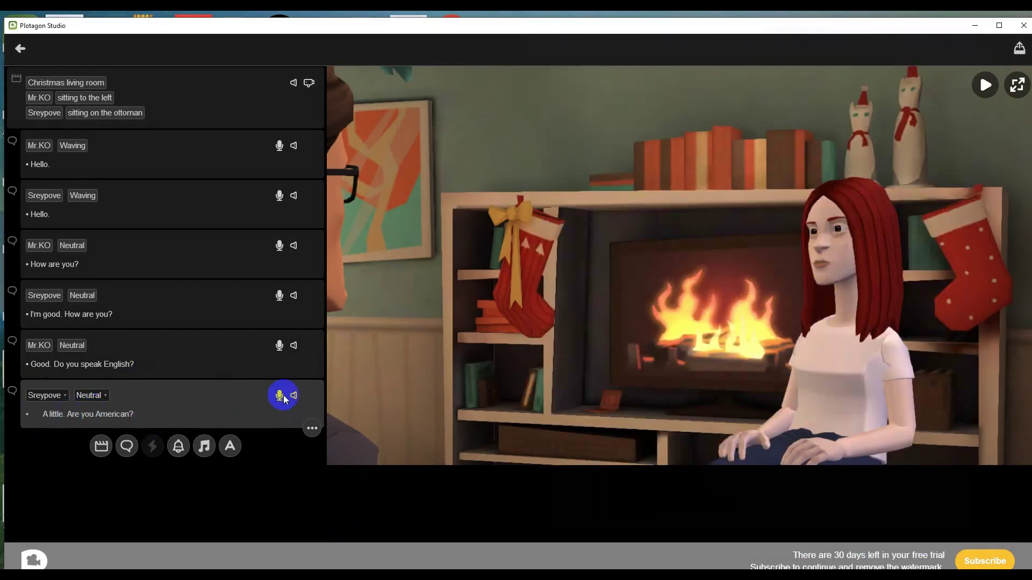
click(222, 483)
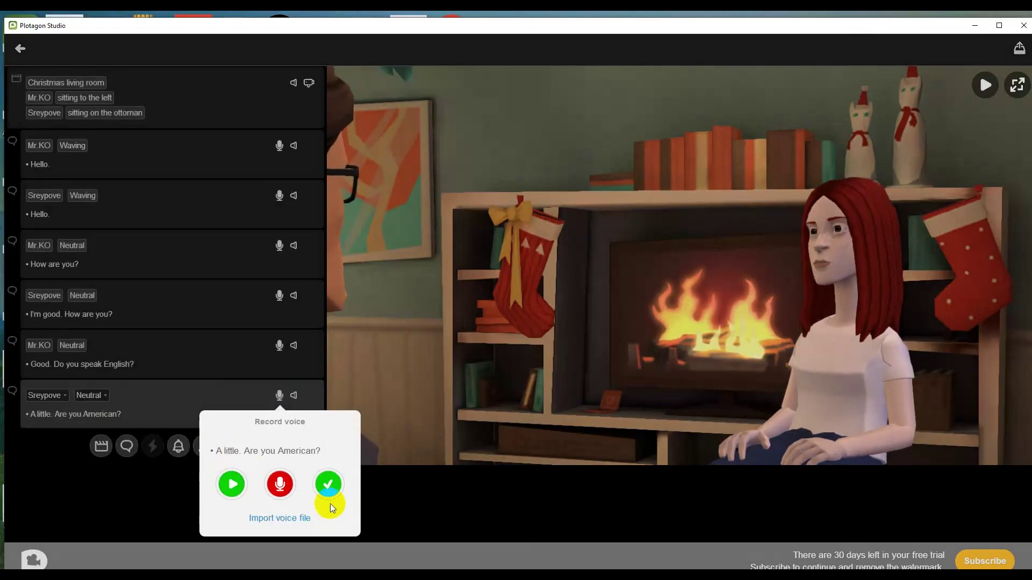
click(326, 490)
click(136, 451)
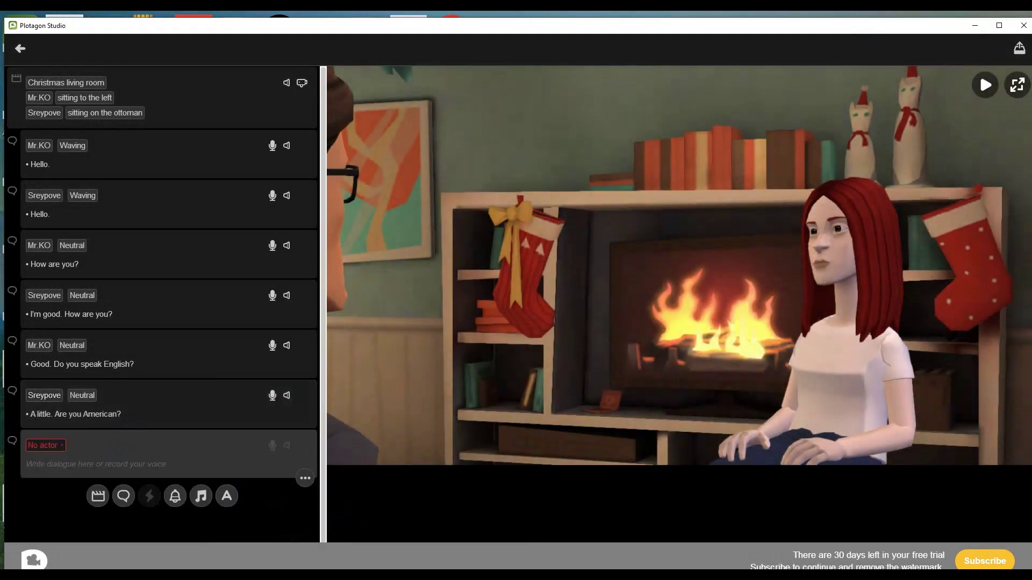
Step: Assign the empty line to Mr.KO with the text "Yes." and accept its previewed voice
key(alt+Tab)
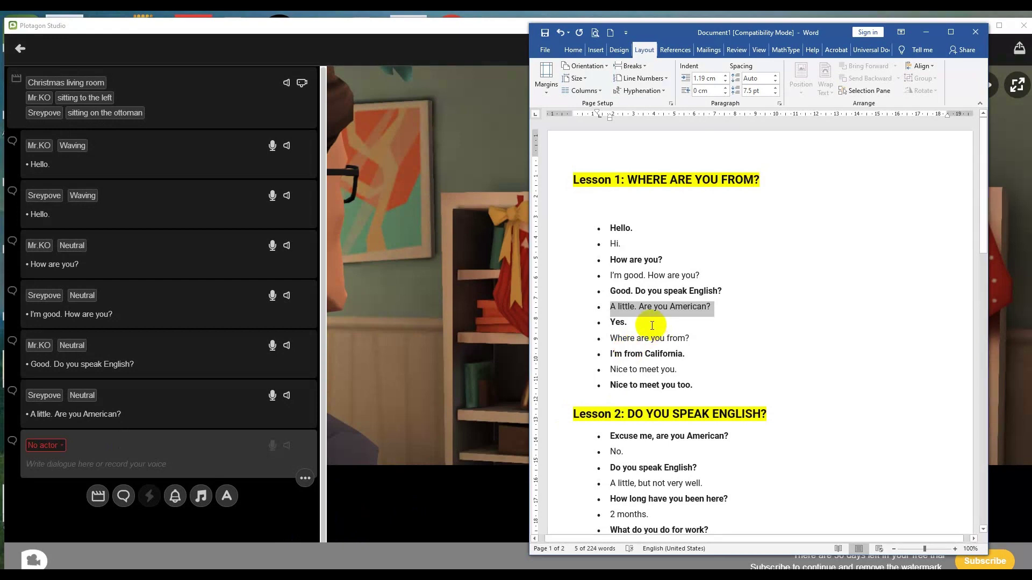
drag(635, 323, 606, 322)
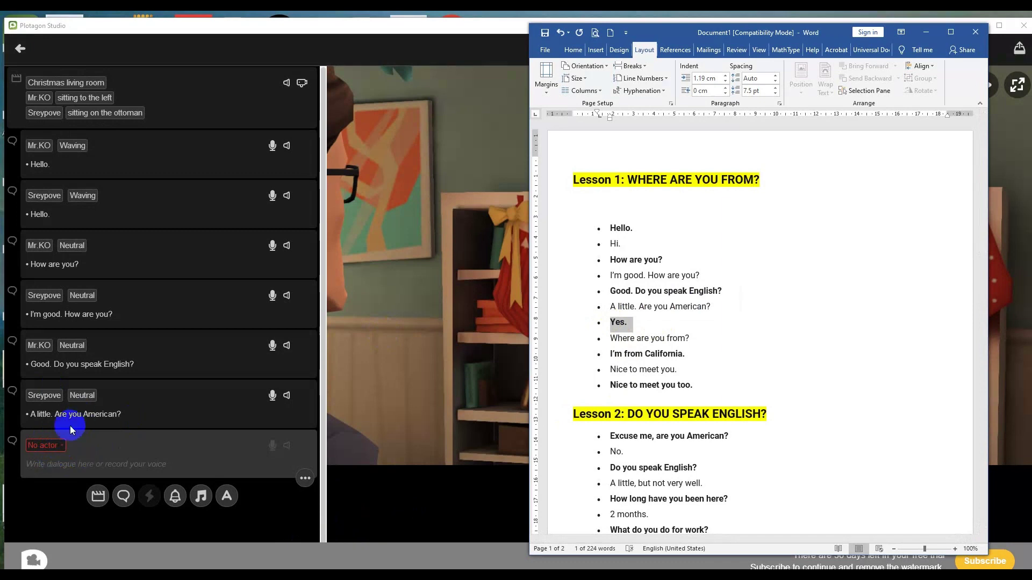
click(51, 445)
click(67, 465)
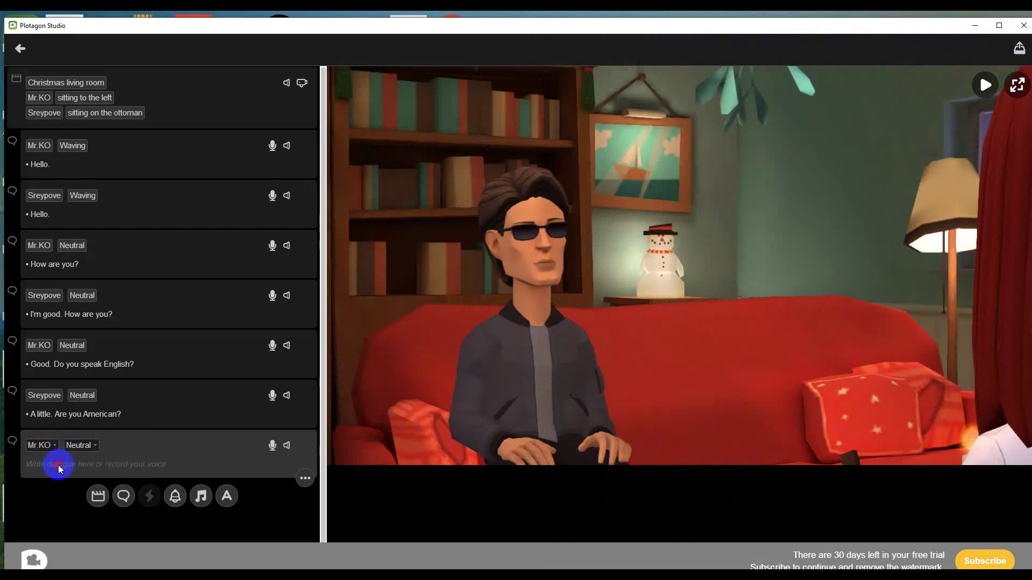
key(ctrl+v)
click(271, 446)
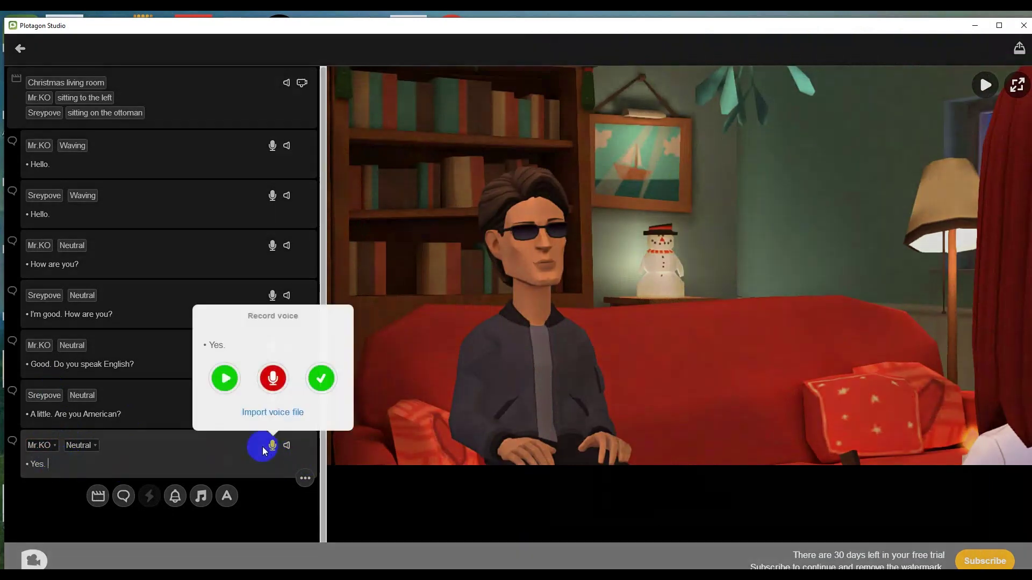
click(227, 385)
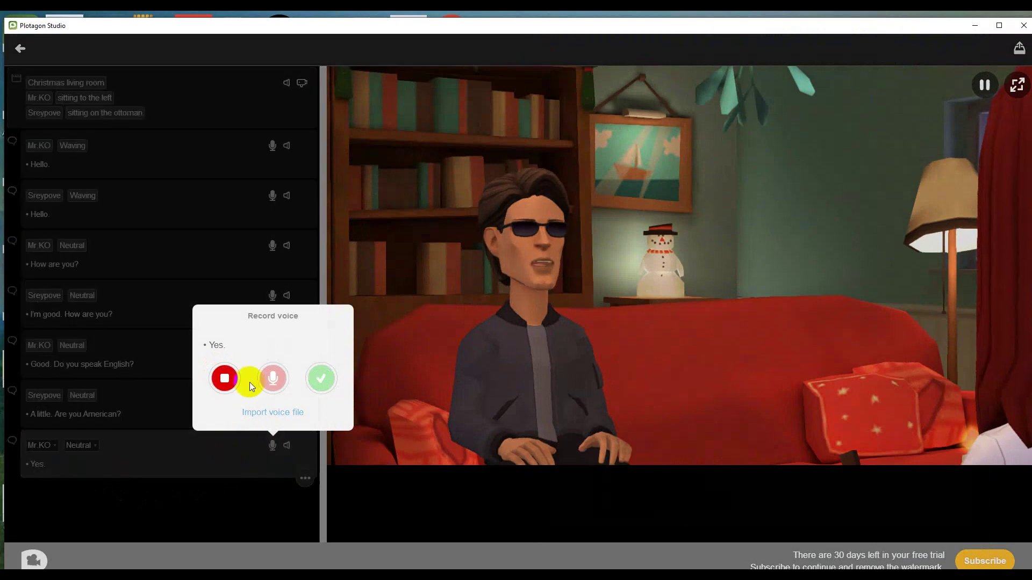
click(323, 380)
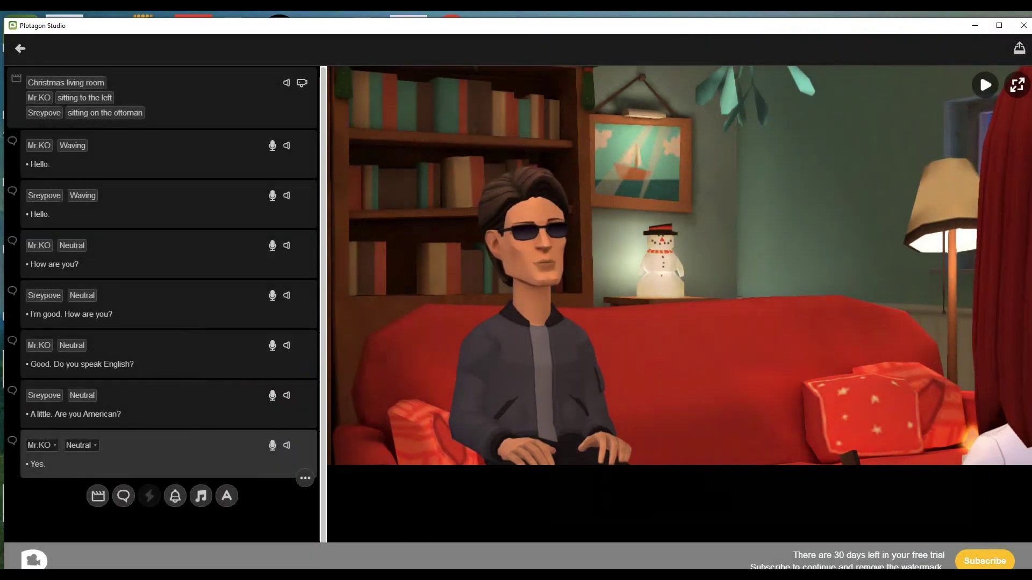
Step: Copy the next lesson line "Where are you from?" from the Word document
key(alt+Tab)
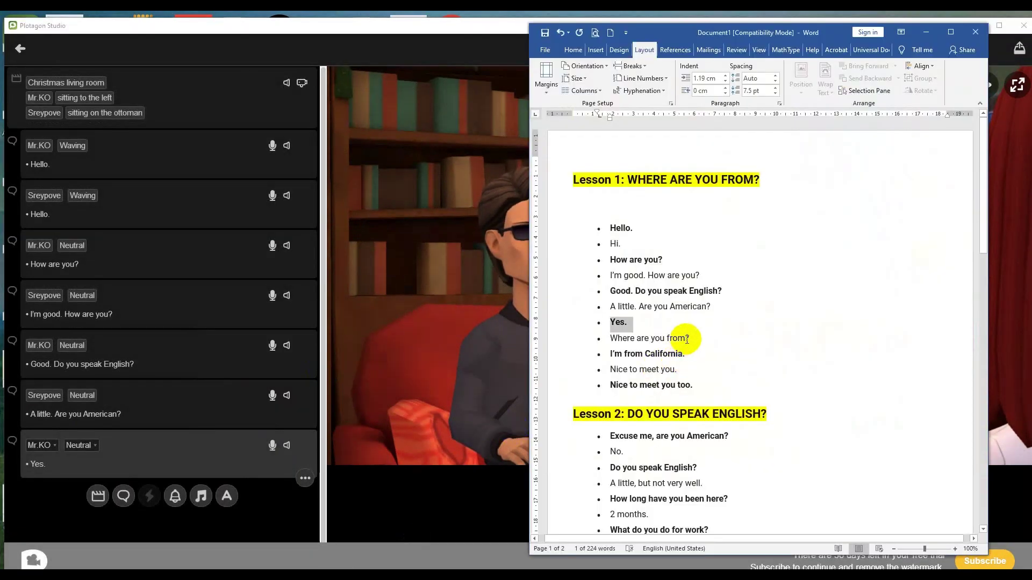
drag(688, 338, 613, 339)
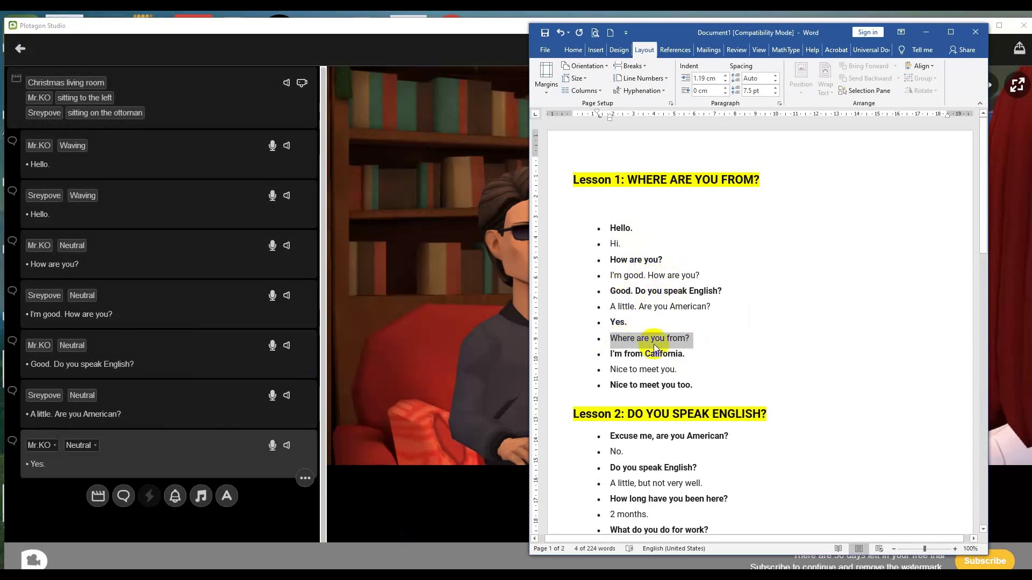
drag(648, 340, 59, 475)
Step: Add a Sreypove line asking "Where are you from?" and accept its previewed voice
click(127, 495)
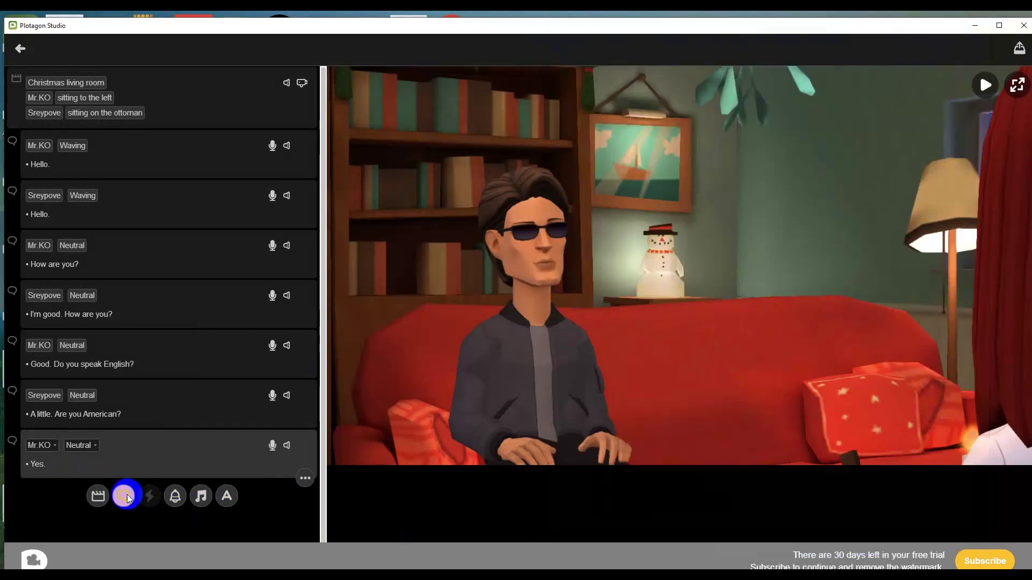
click(43, 496)
click(47, 532)
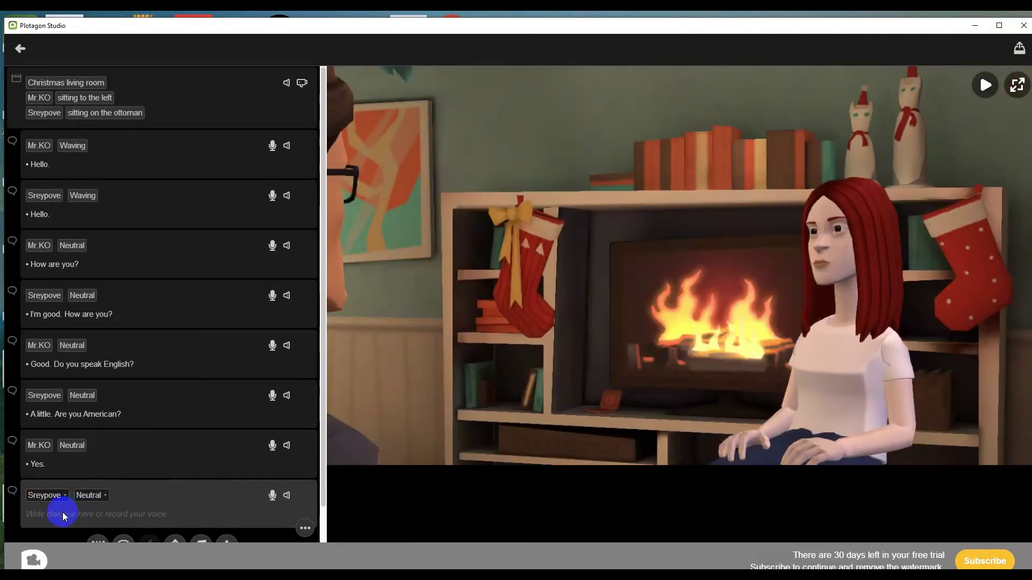
key(ctrl+v)
scroll(247, 498, down, 2)
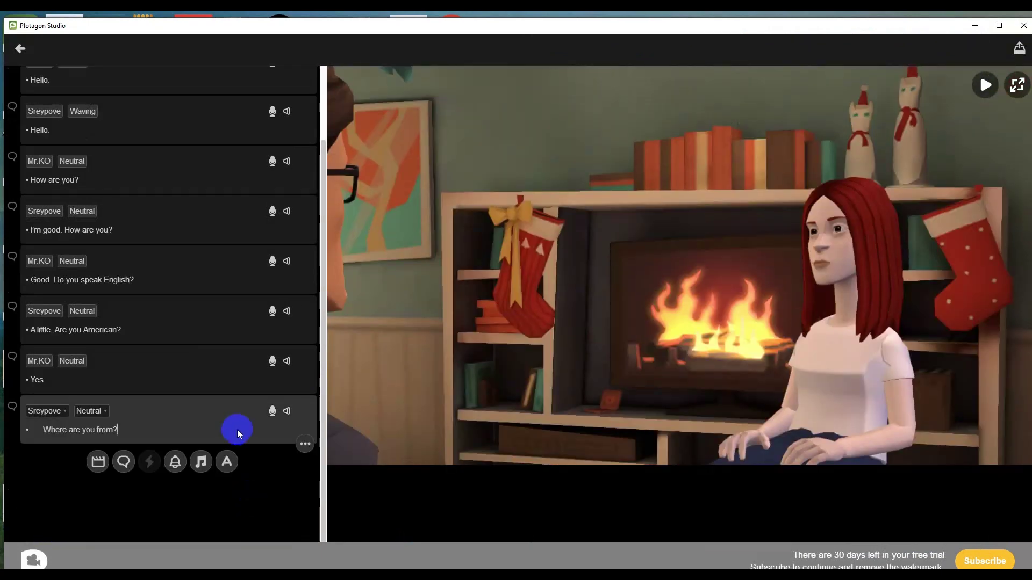
click(272, 412)
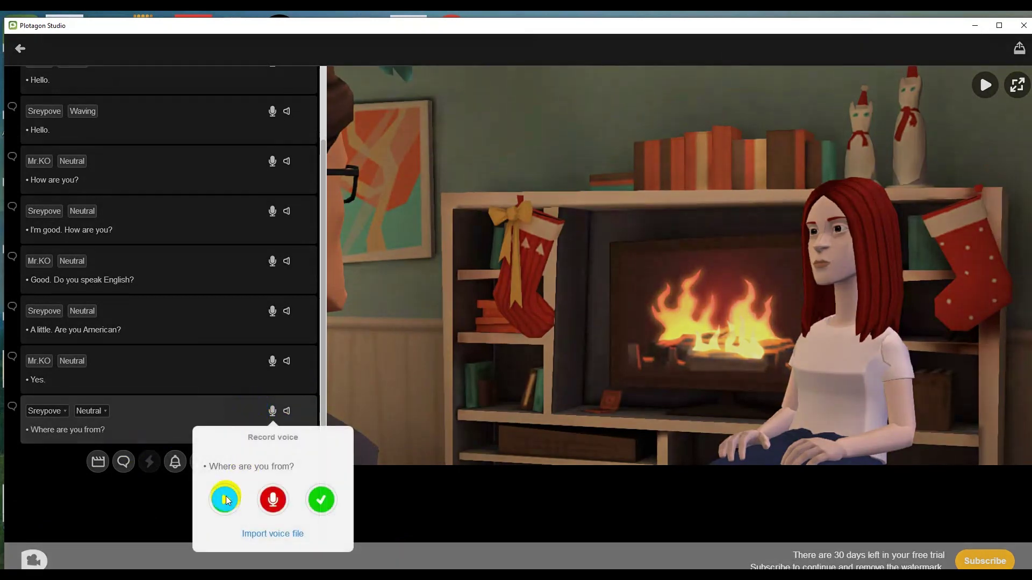
click(225, 500)
click(319, 502)
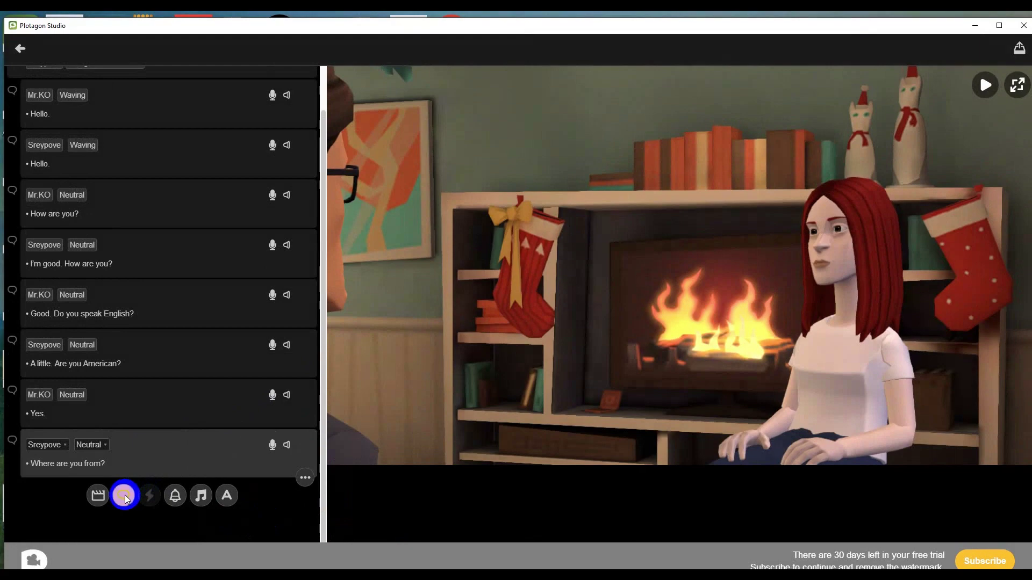
Step: Add a new Mr.KO line reading "I'm from California." copied from the lesson
click(125, 495)
click(53, 495)
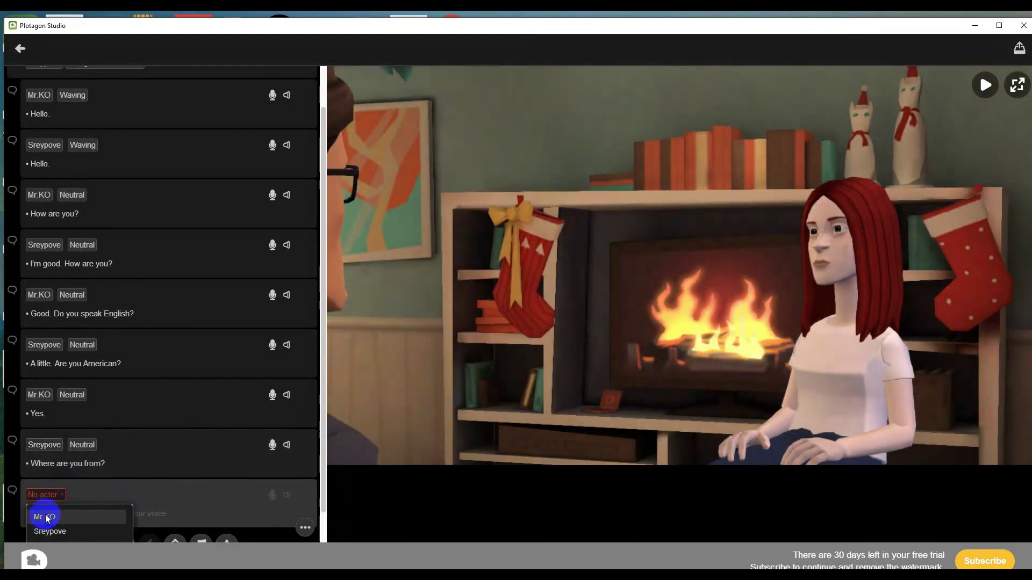
click(45, 516)
click(367, 549)
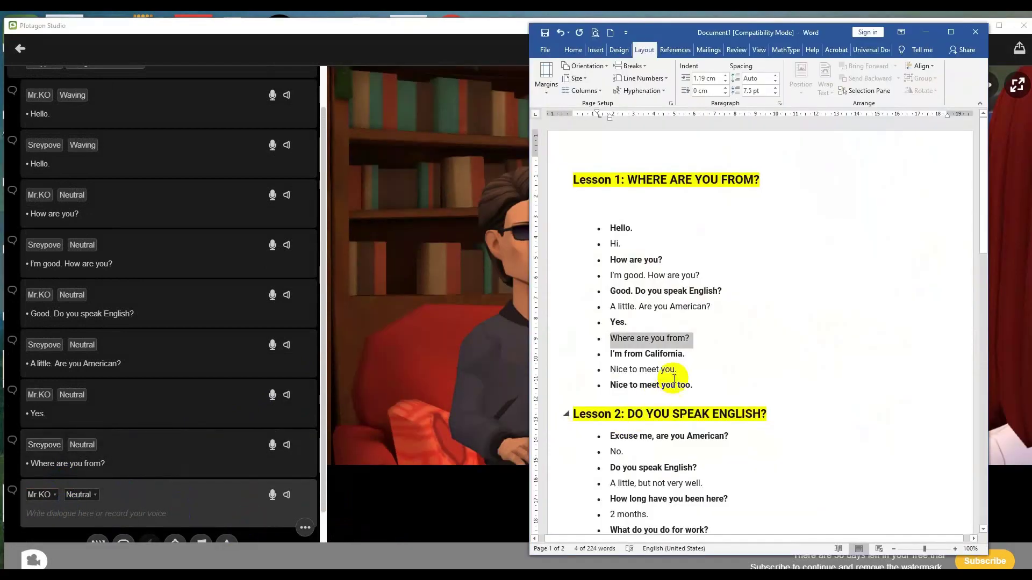
drag(691, 354, 603, 357)
key(ctrl+c)
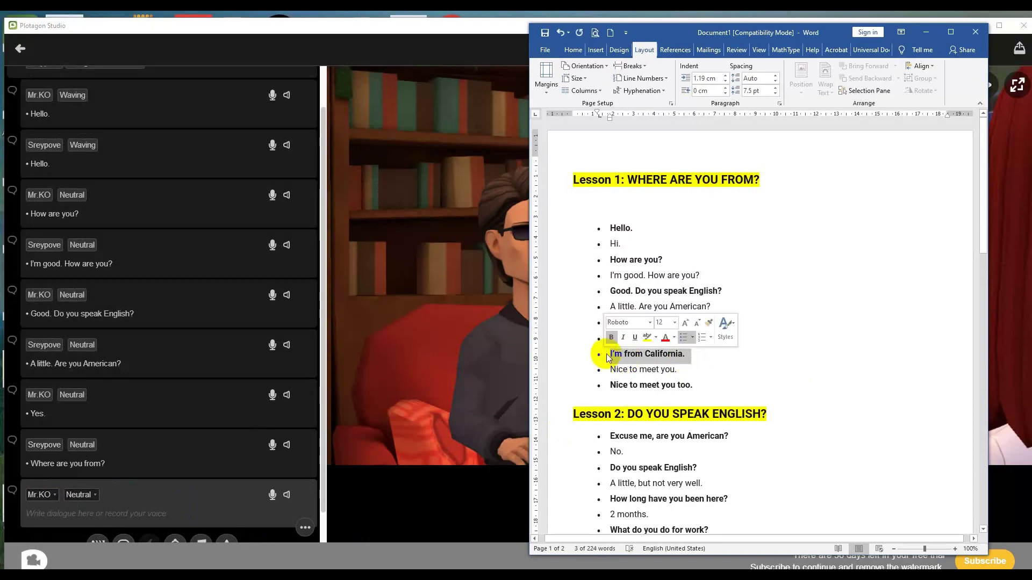
click(64, 517)
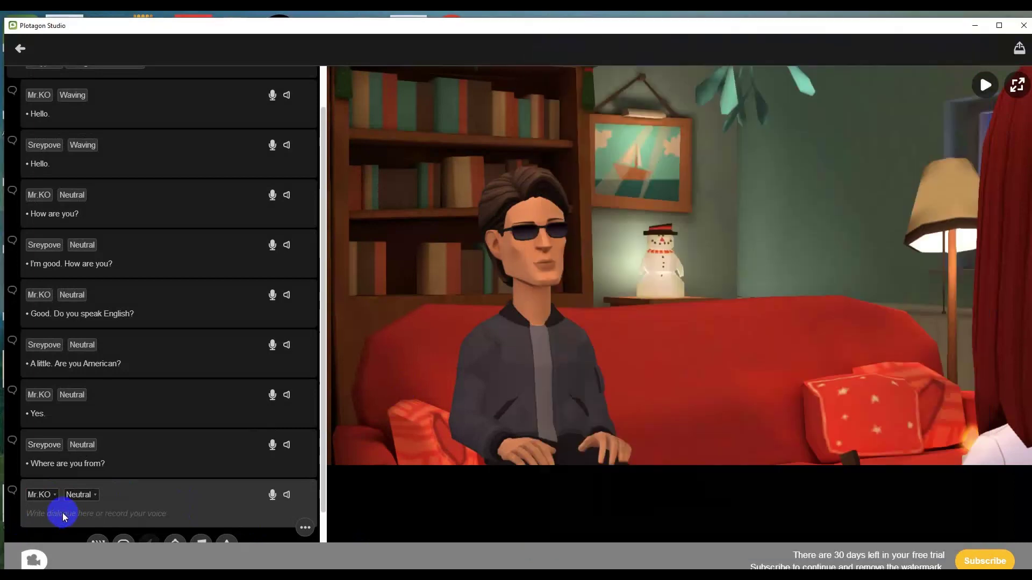
key(ctrl+v)
Step: Record and accept the voice for Mr.KO's "I'm from California." line
click(273, 494)
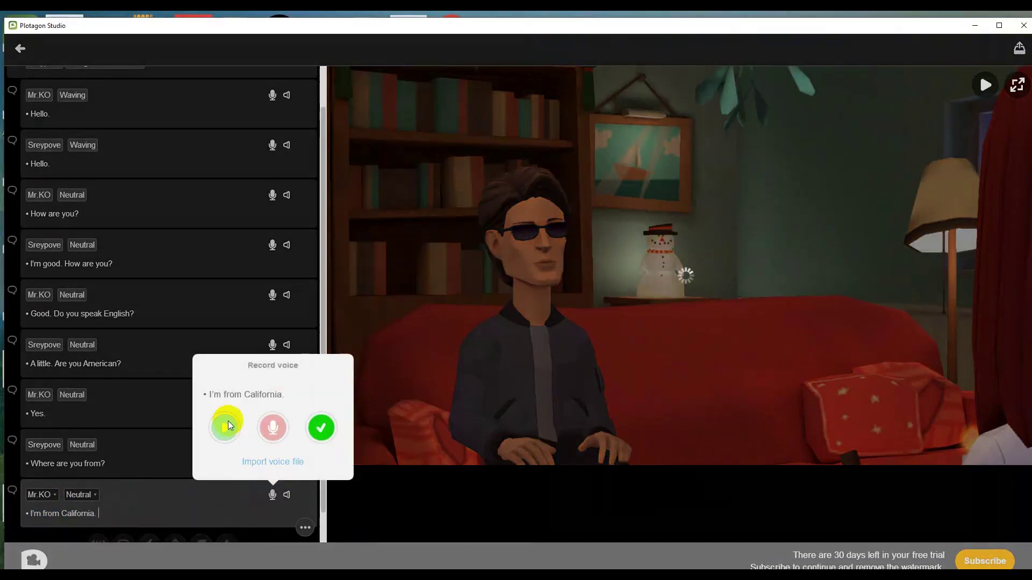
click(228, 422)
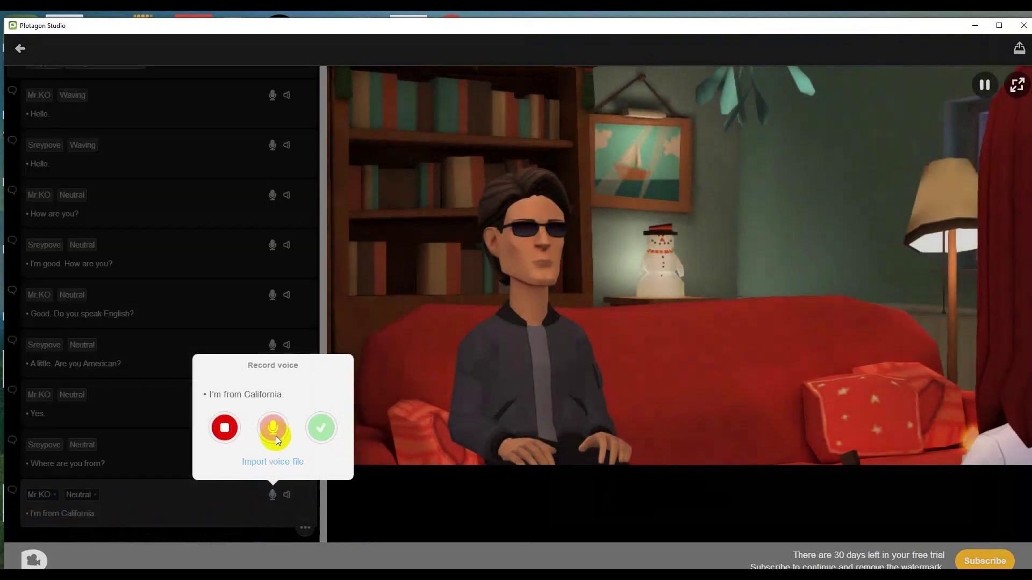
click(331, 424)
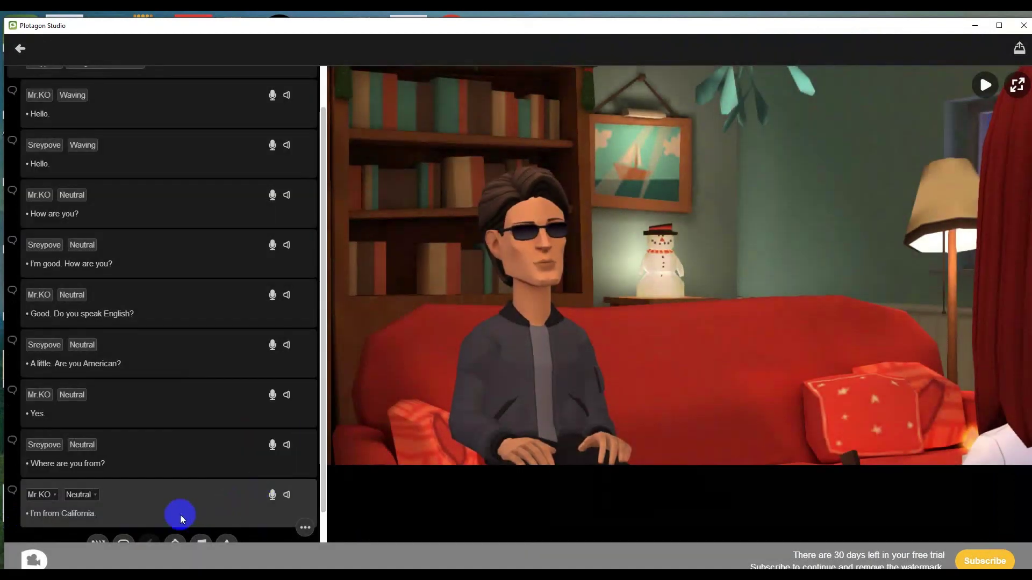
scroll(181, 516, down, 2)
Step: Add Sreypove's line "Nice to meet you." and accept its previewed voice
click(127, 461)
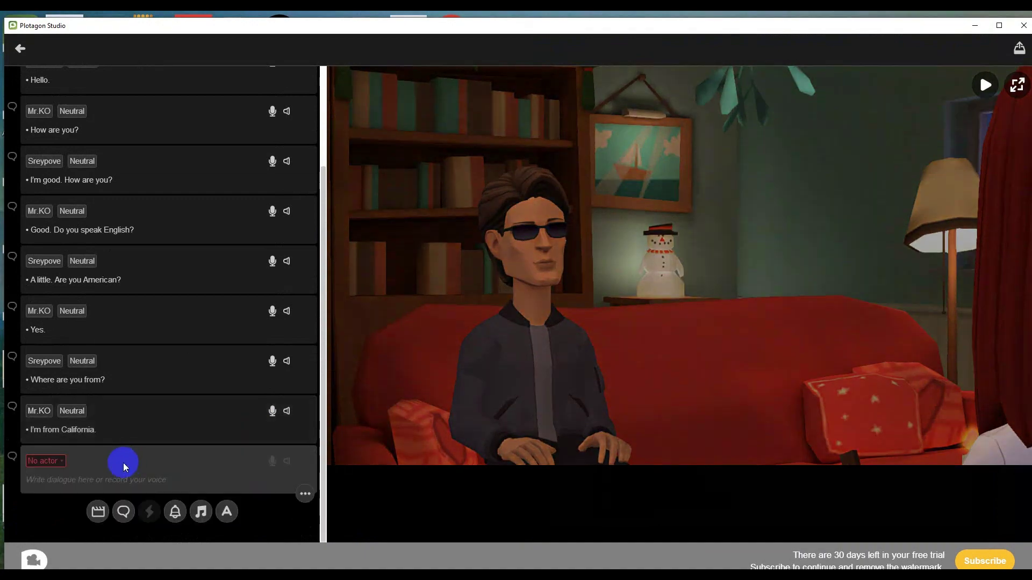
click(46, 462)
click(45, 499)
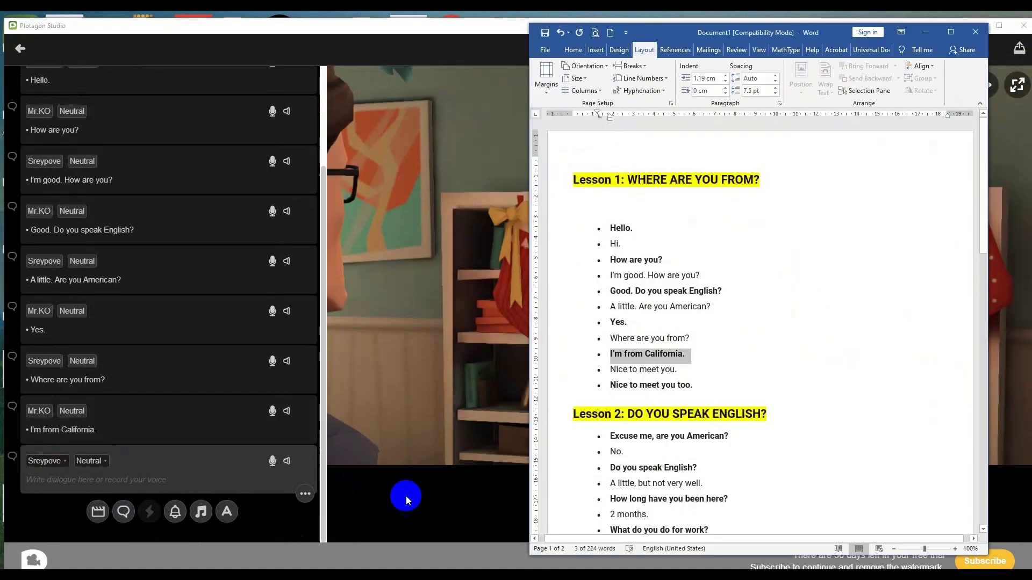
drag(611, 371, 680, 370)
key(ctrl+c)
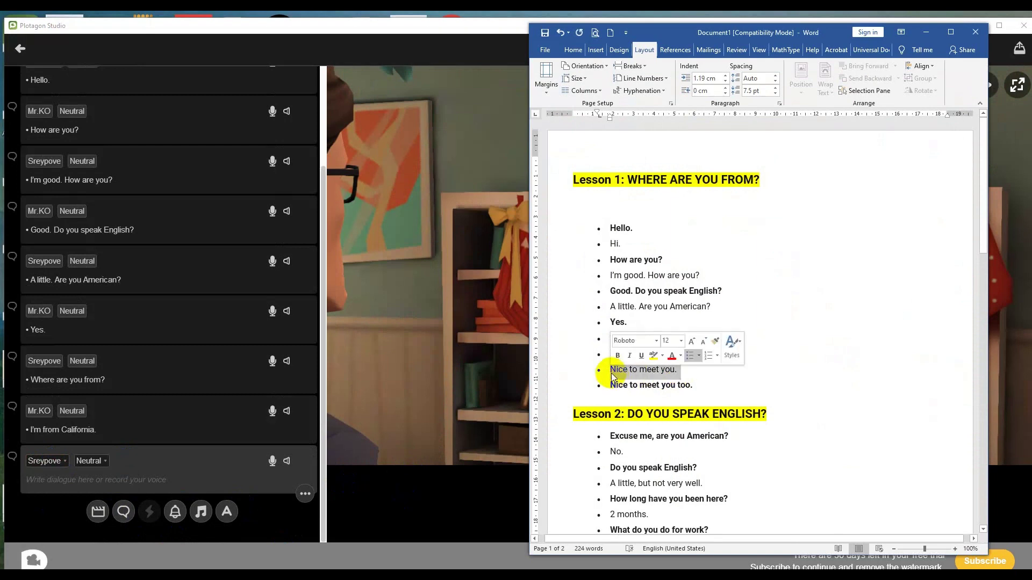
click(61, 480)
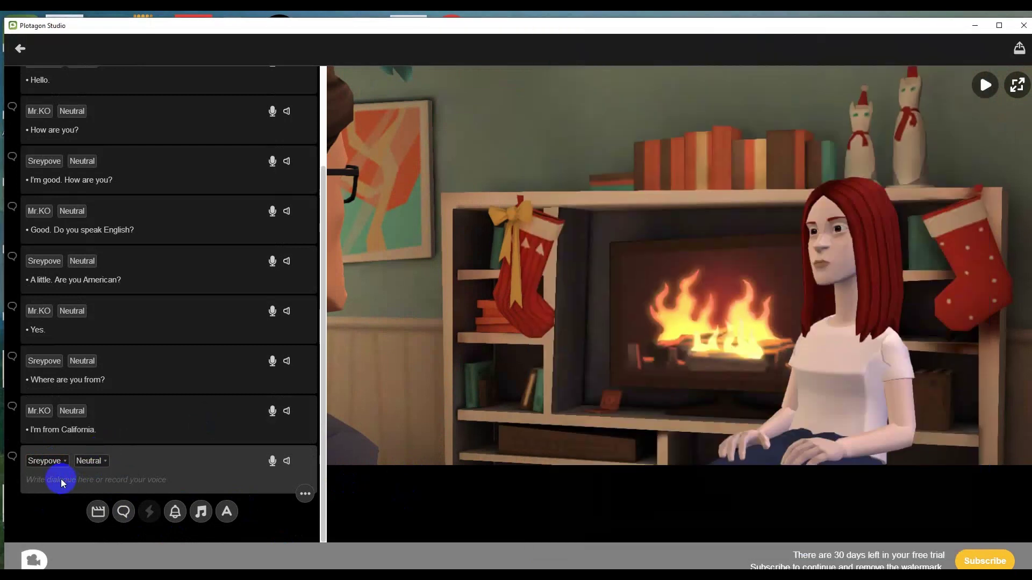
key(ctrl+v)
click(272, 461)
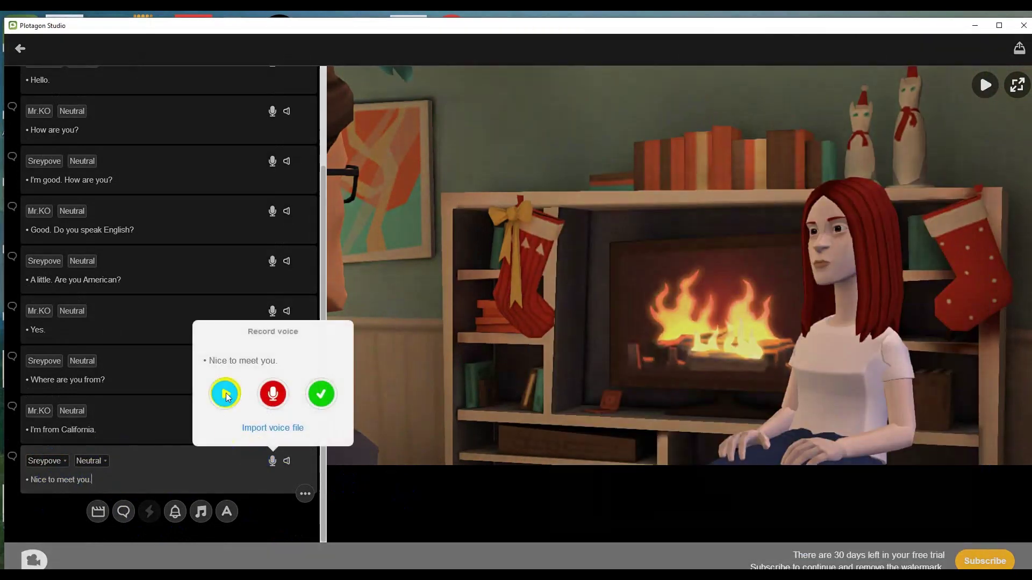
click(325, 402)
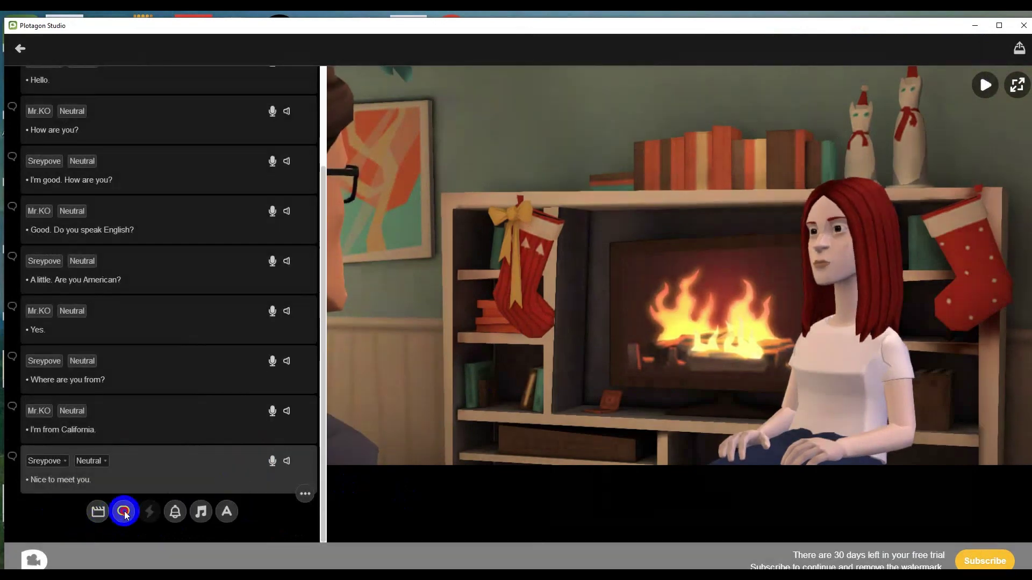
click(124, 511)
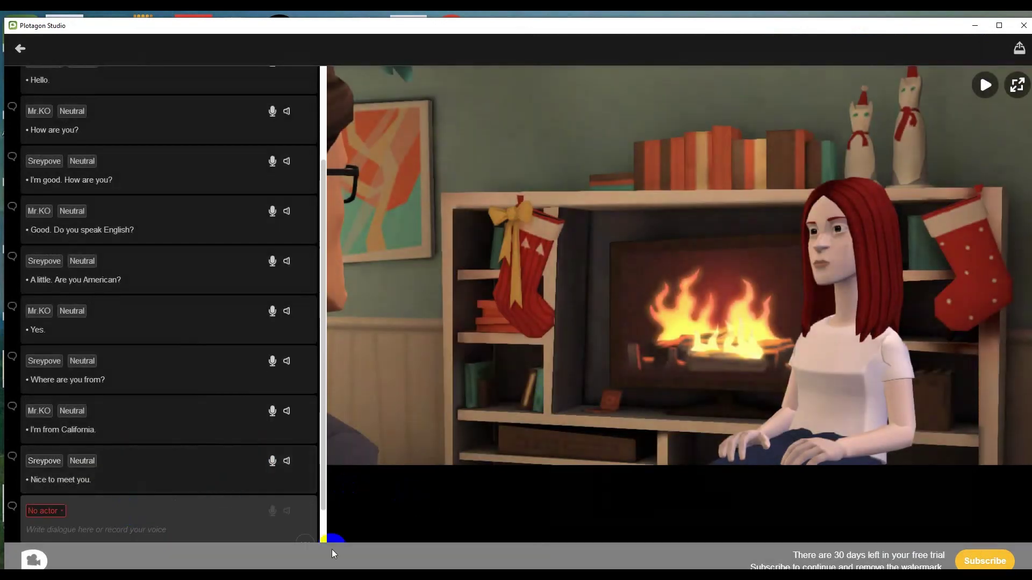
Step: Give Mr.KO the reply "Nice to meet you too." and accept its previewed voice
key(alt+Tab)
click(593, 385)
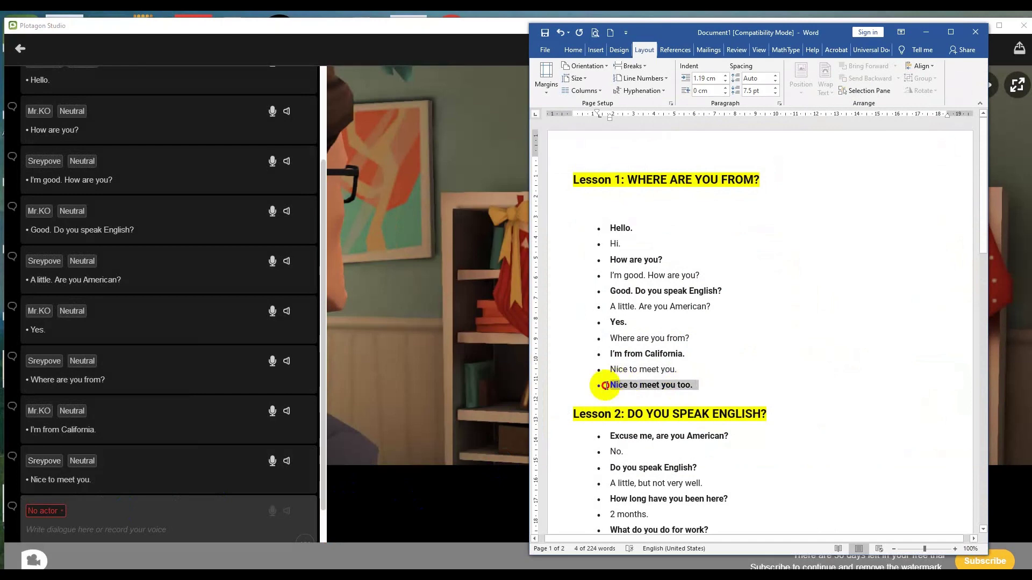
click(57, 521)
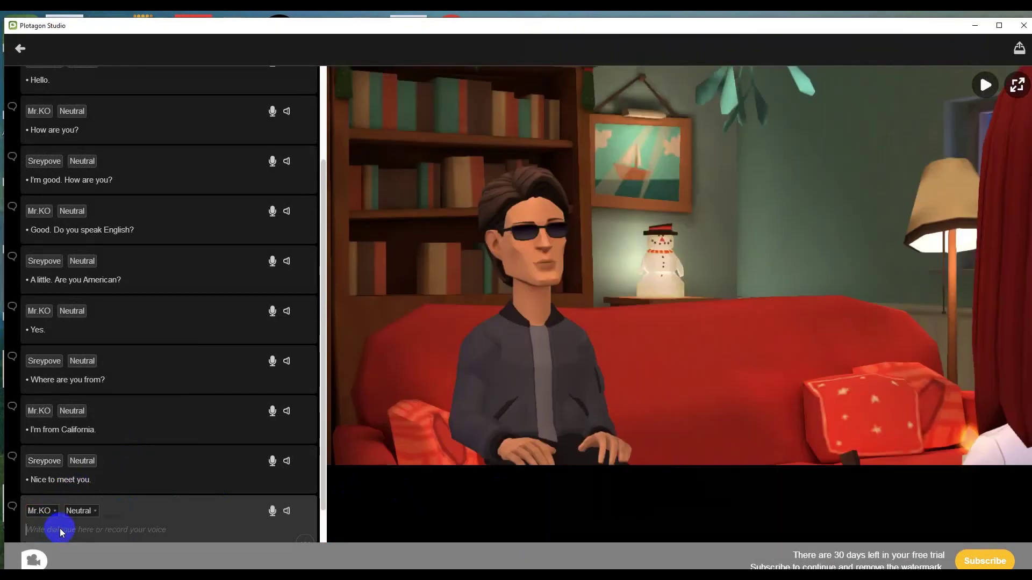
text(Nice to meet you too.)
scroll(257, 516, down, 2)
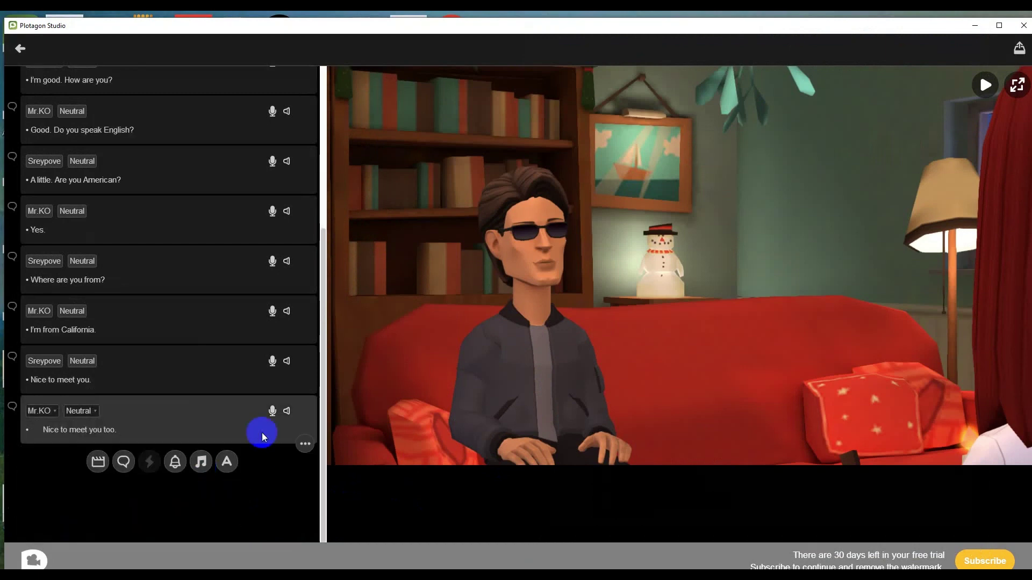
click(272, 411)
click(226, 500)
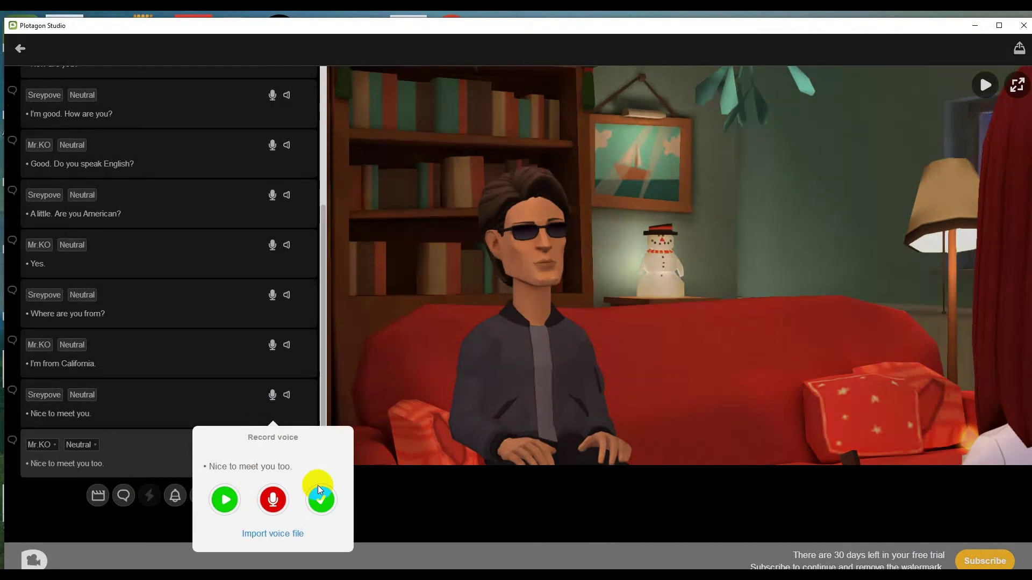
click(320, 500)
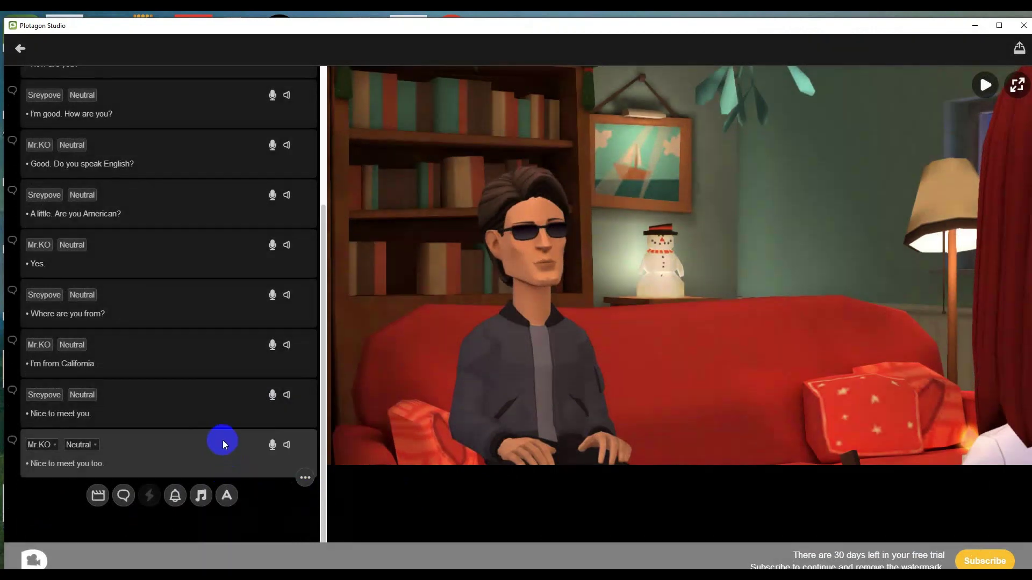
Step: Choose Render video from the top-right export menu to reach the 1080p Save video page
scroll(273, 387, up, 3)
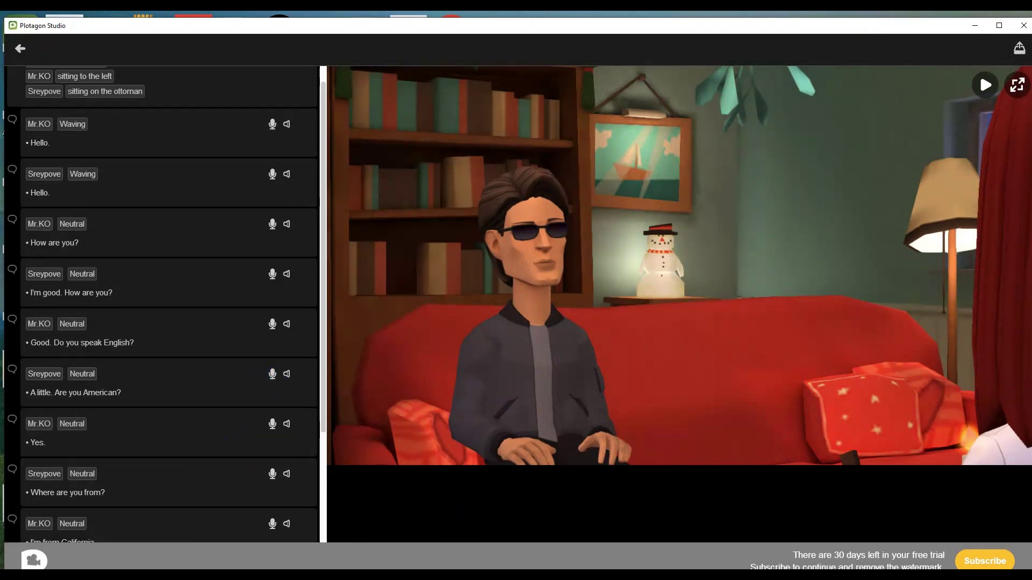
click(1021, 49)
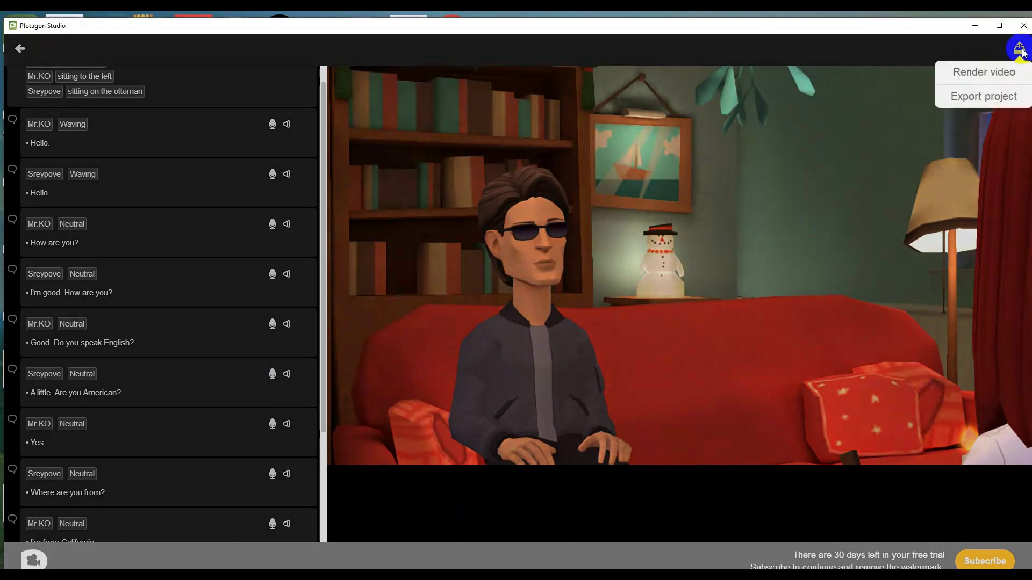
click(995, 72)
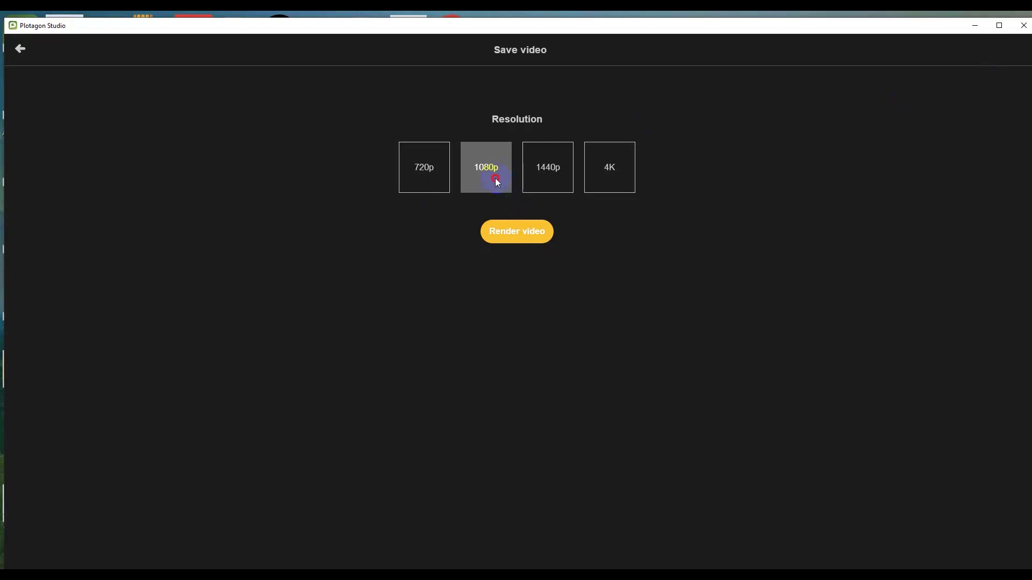
Step: Render the 1080p video with embedded subtitles
click(518, 240)
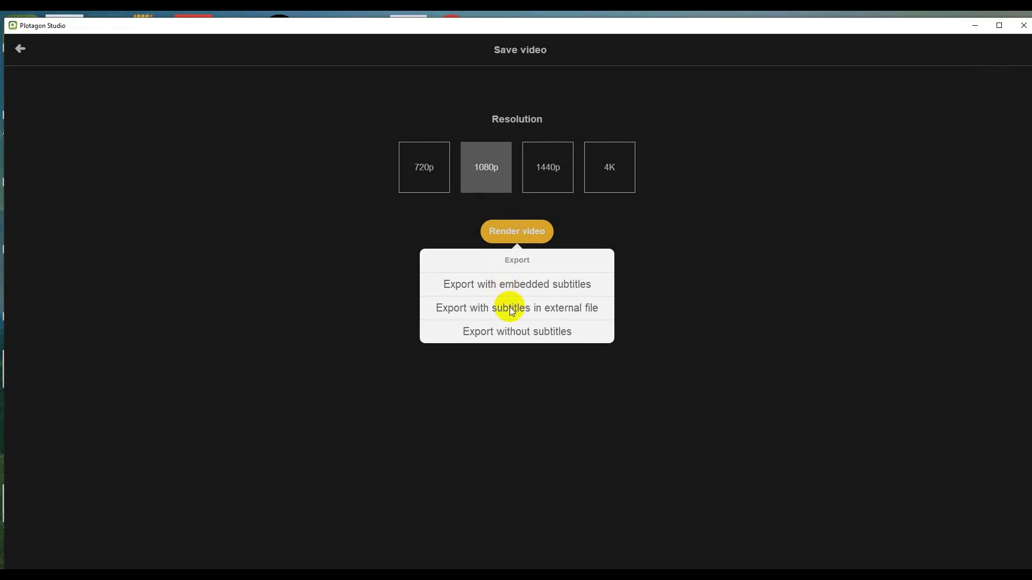
click(528, 282)
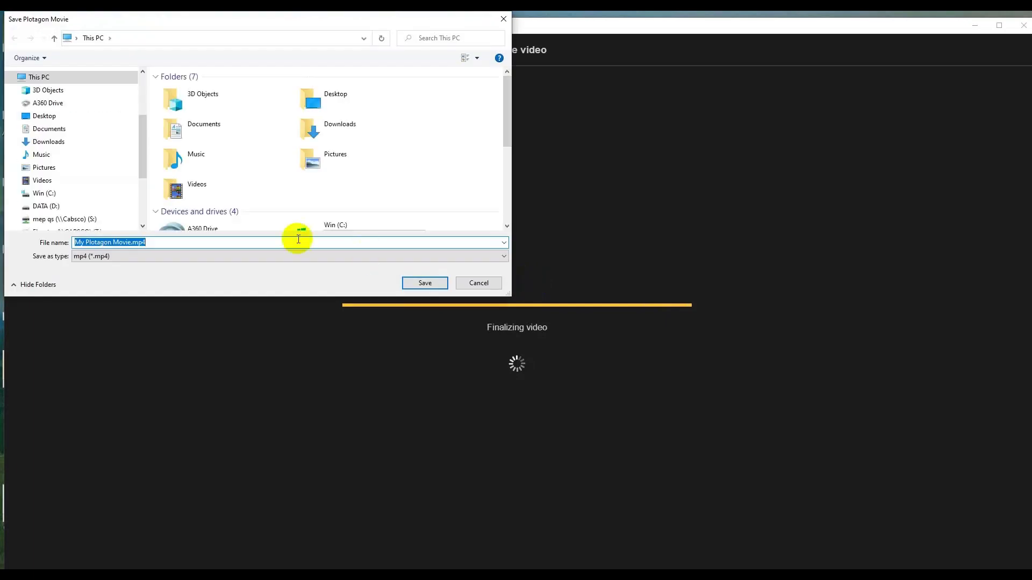
Step: Save My Plotagon Movie.mp4 to the Desktop, close the confirmation, and minimize Plotagon Studio
scroll(49, 118, up, 3)
click(52, 121)
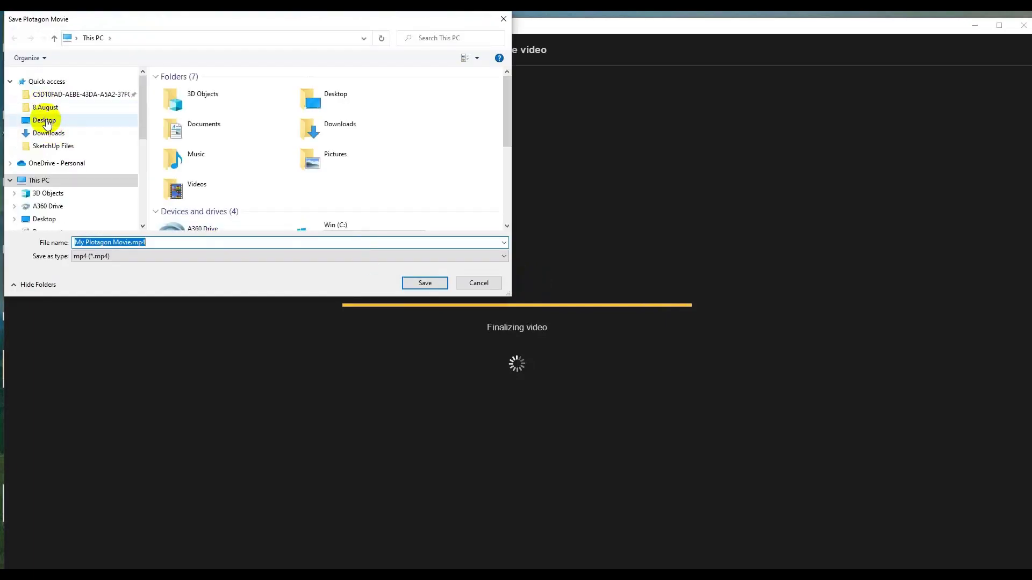
click(421, 282)
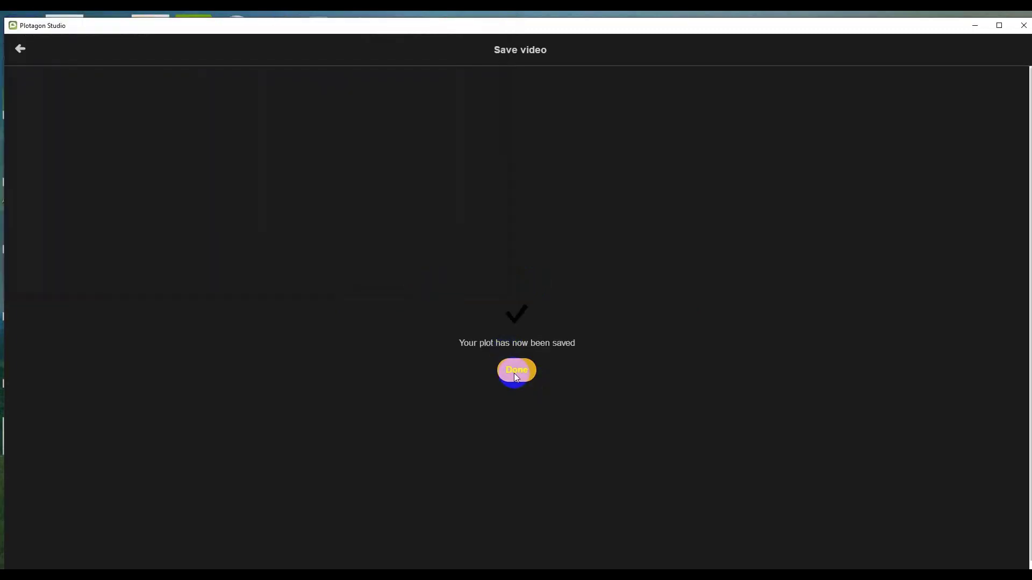
click(515, 376)
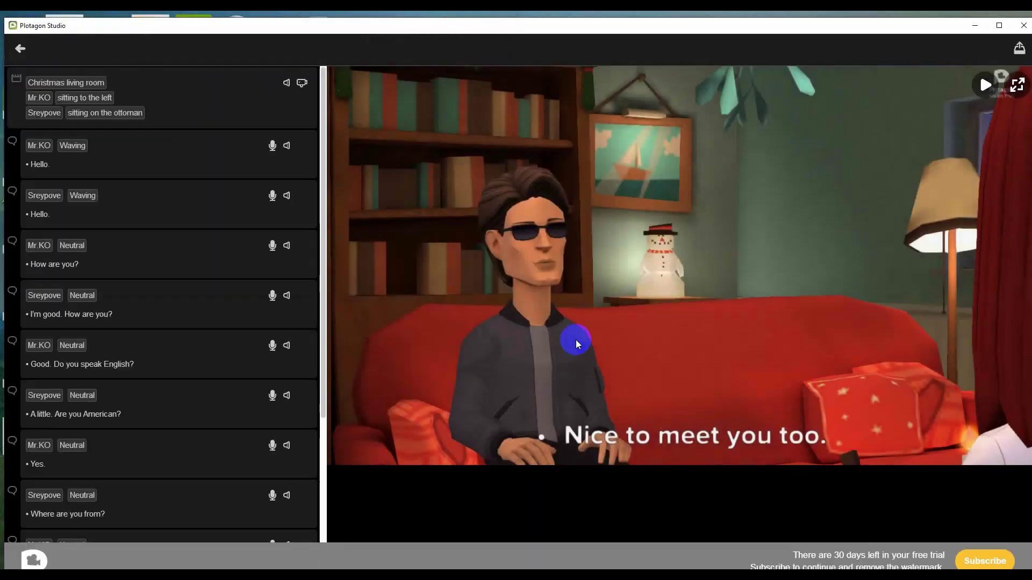
click(975, 26)
click(459, 242)
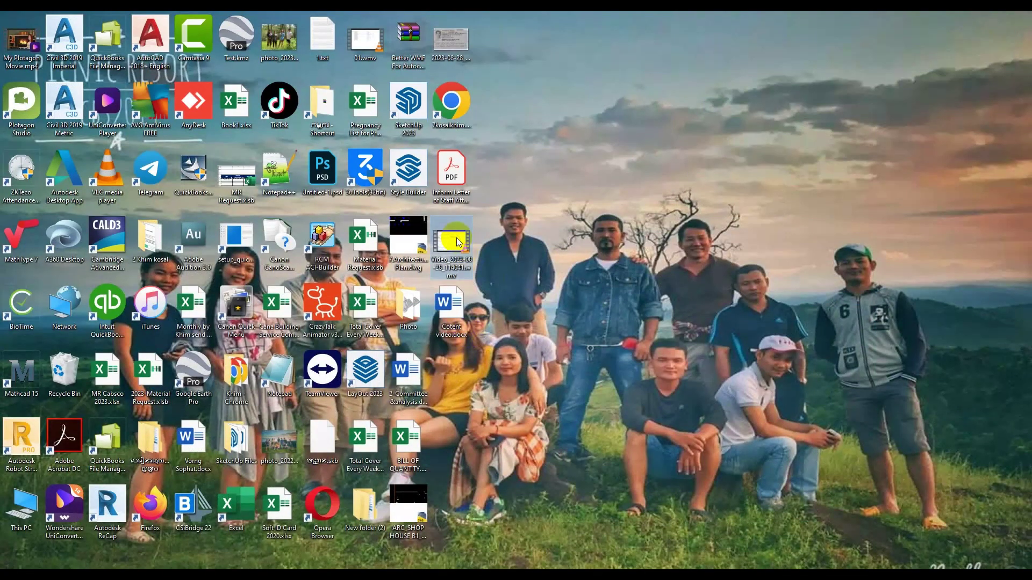